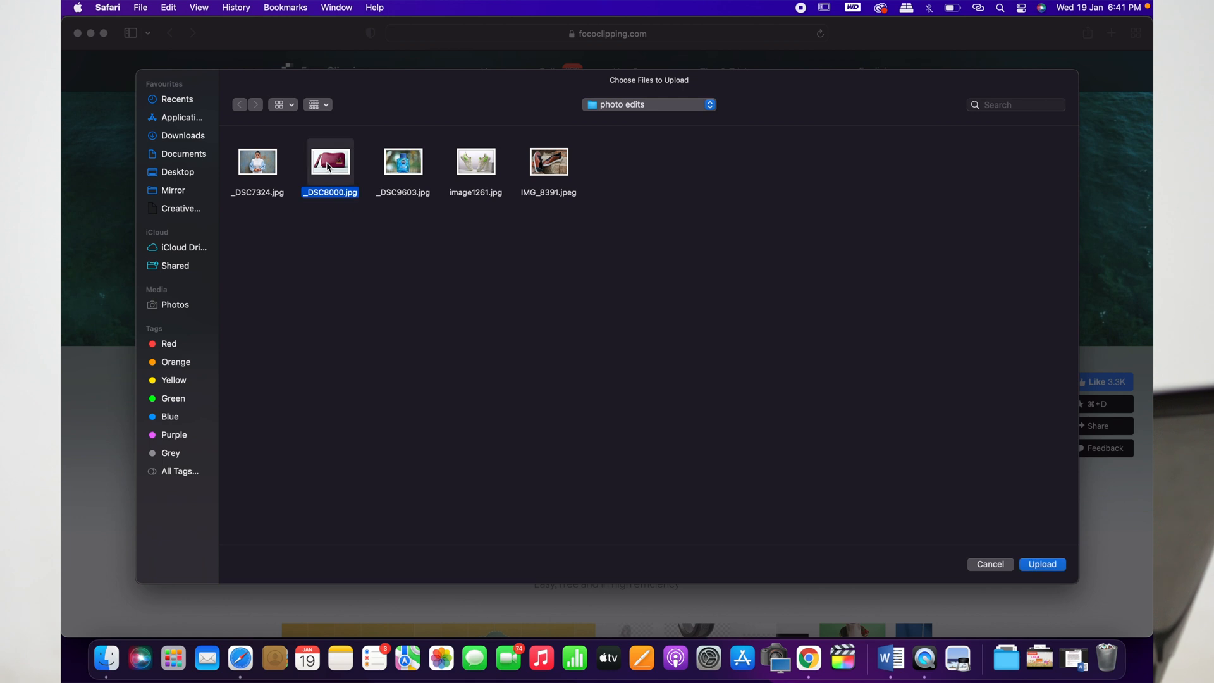
Upload the purse photo _DSC8000.jpg for background removal
click(1042, 565)
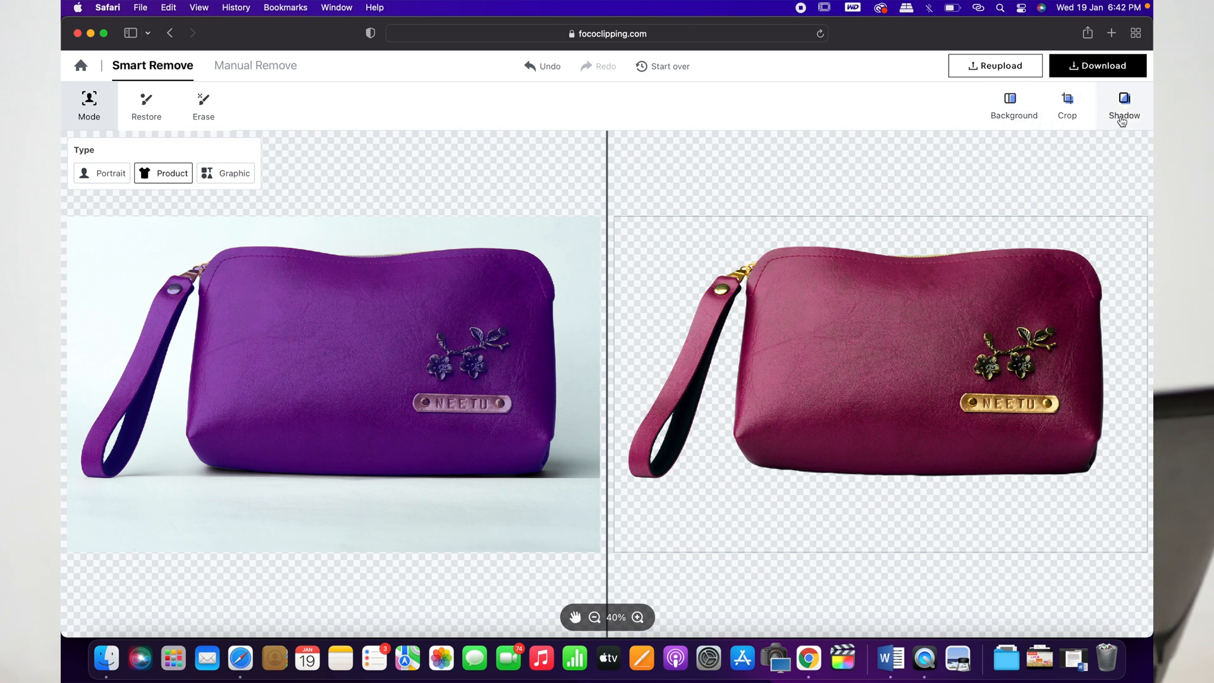
Undo the last edit on the purse clipping and start the clipping over, discarding all changes
click(549, 70)
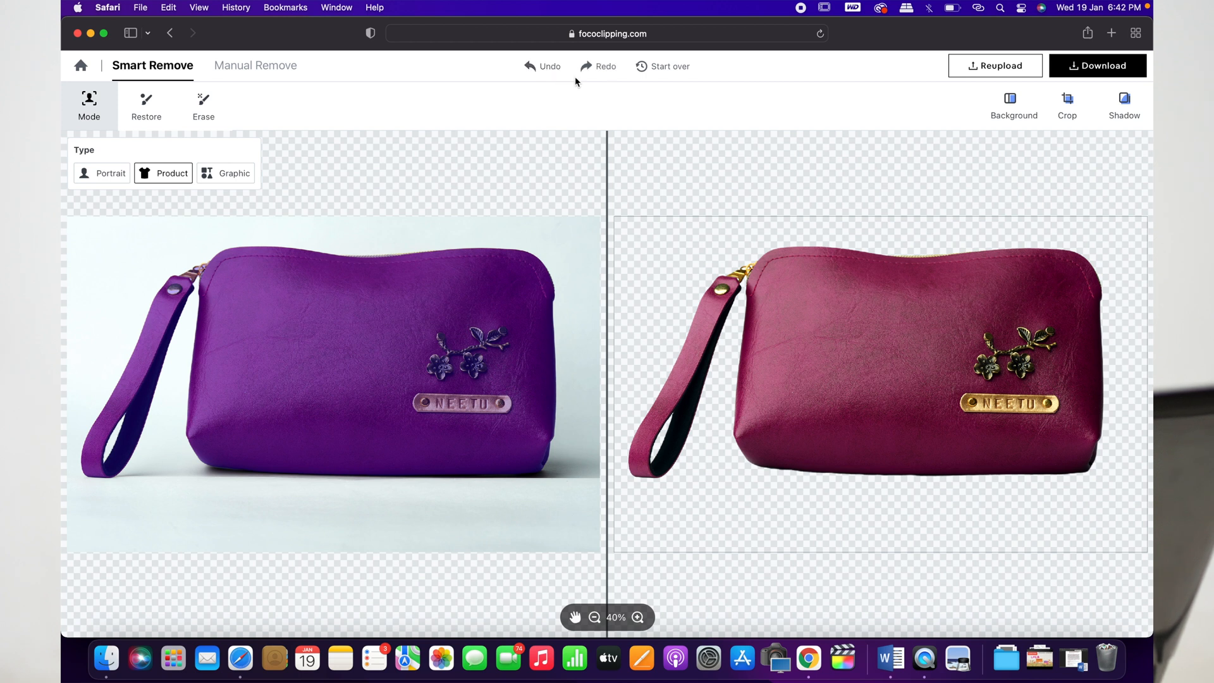
click(671, 68)
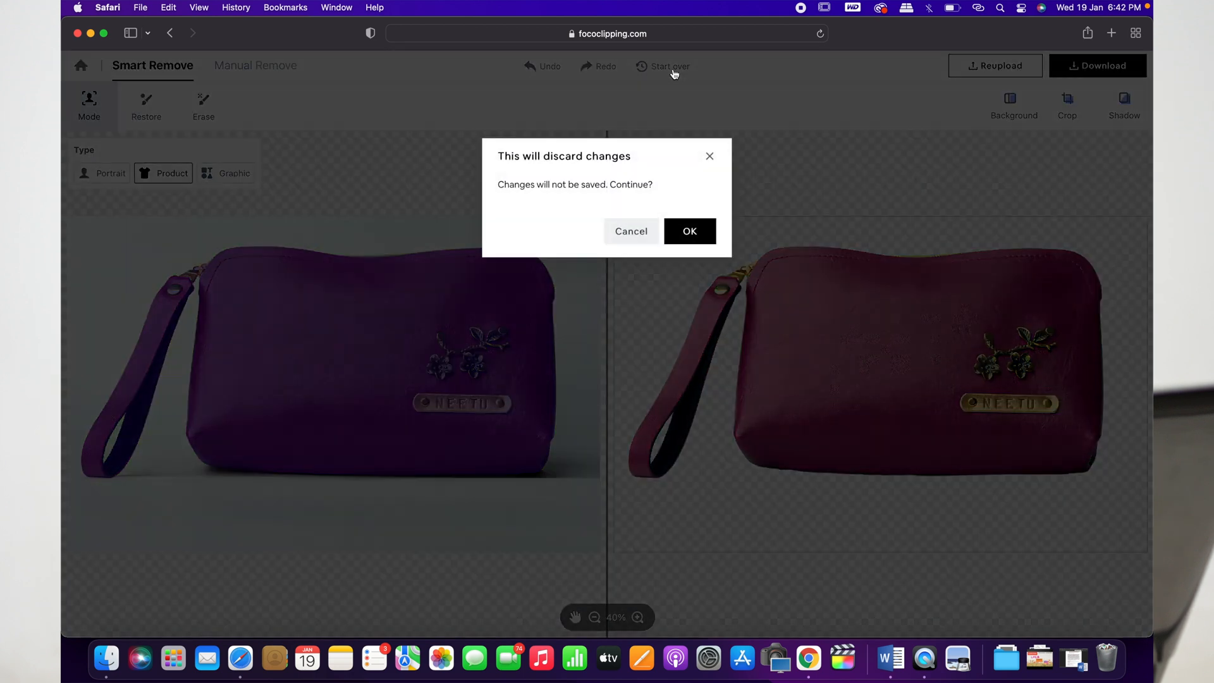
click(690, 233)
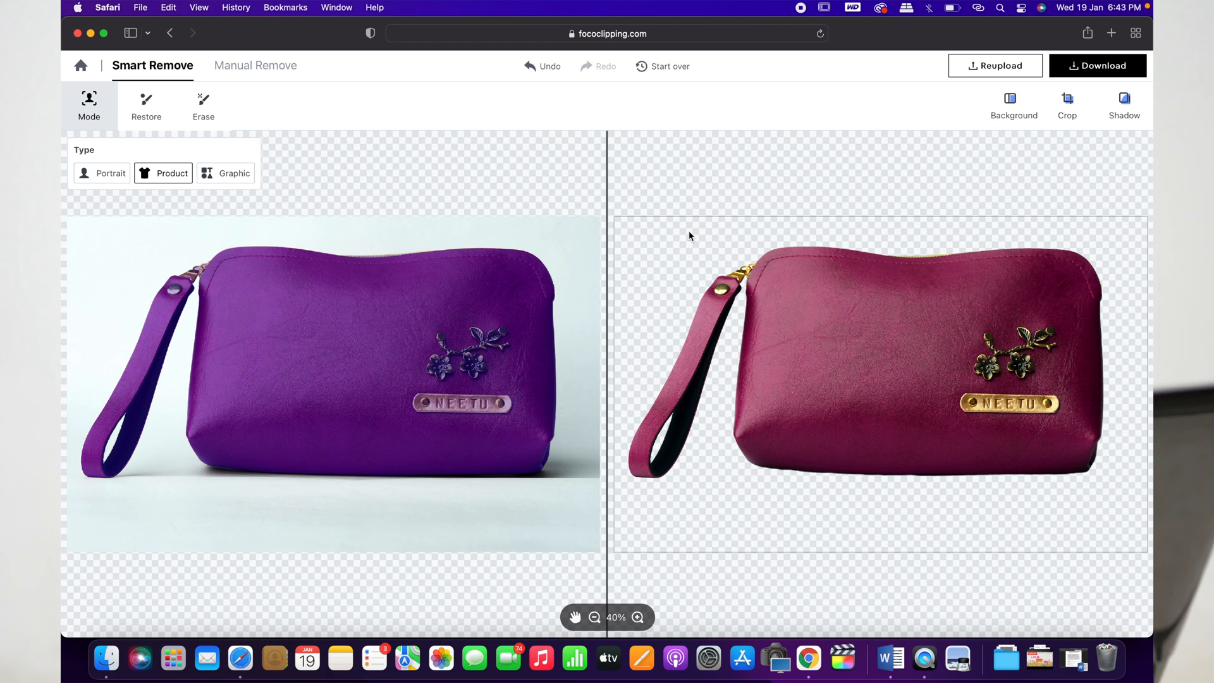
Download the clipped purse image in PNG format
click(1094, 71)
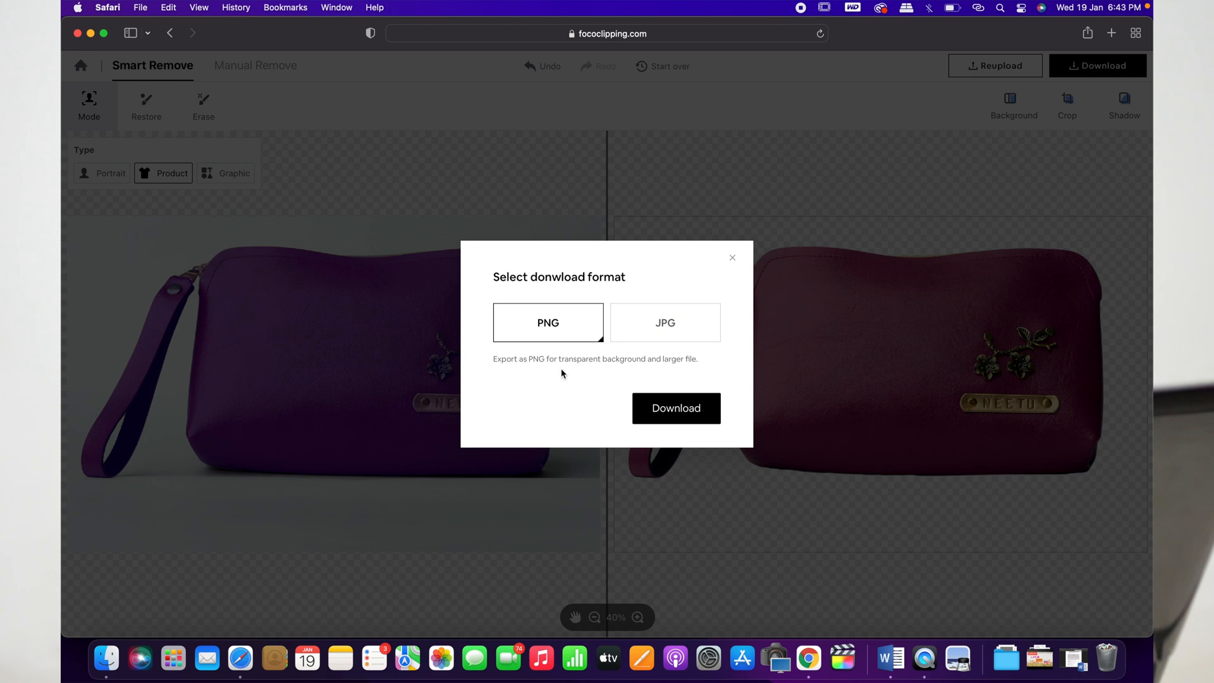
click(677, 324)
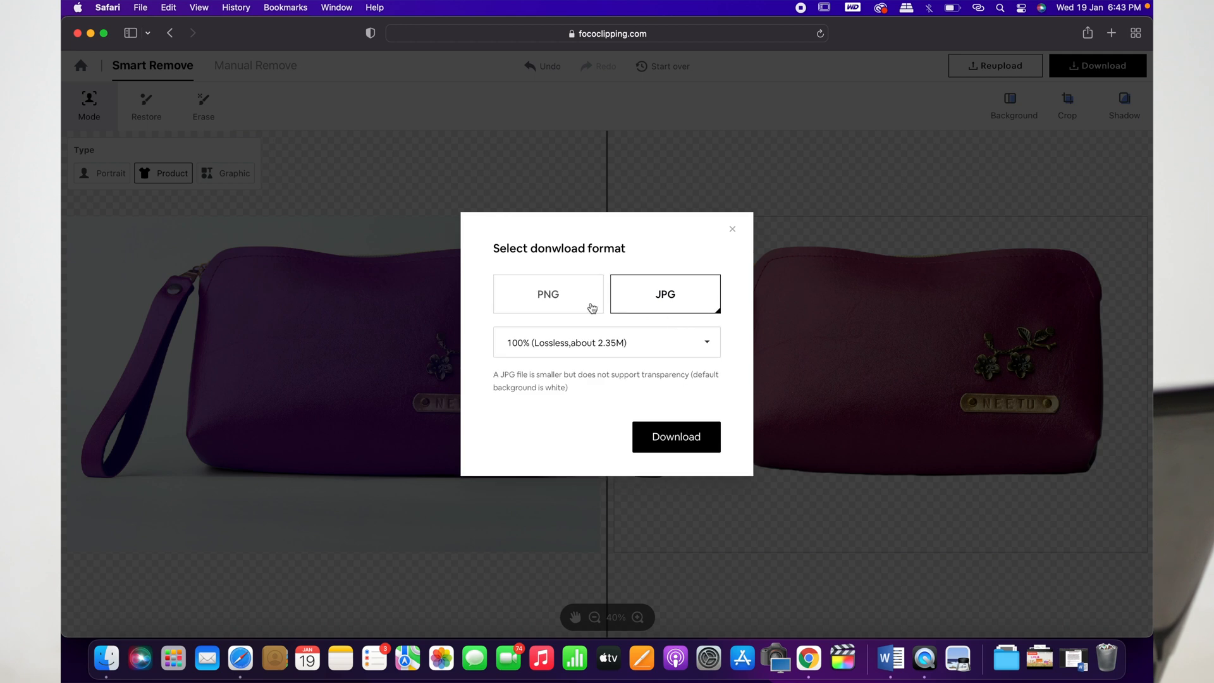
click(562, 310)
click(652, 408)
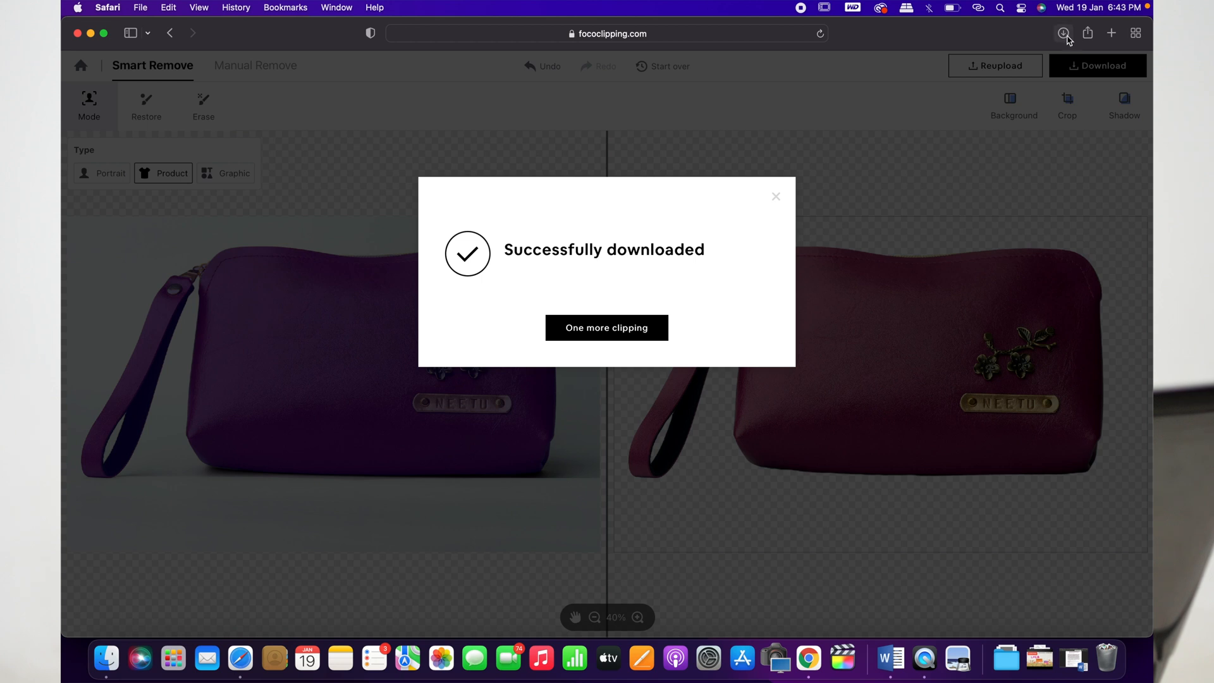
Open the downloaded purse PNG to check the cutout, and close both the preview and the download message
click(1064, 34)
click(1031, 92)
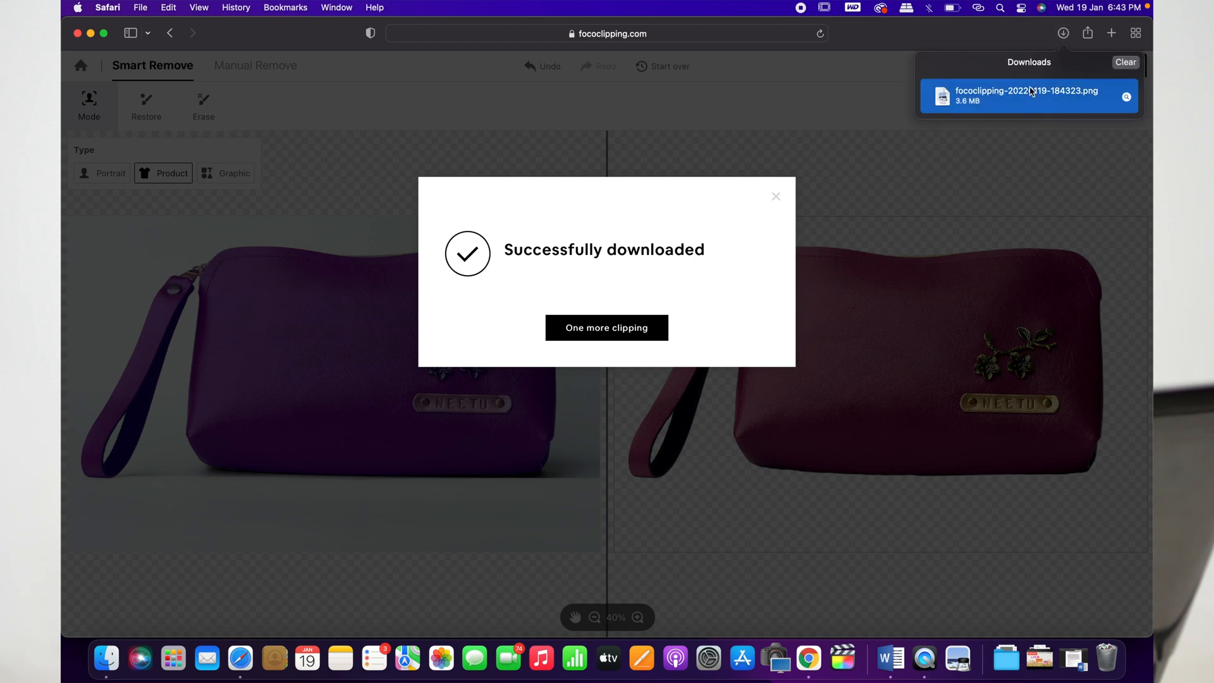
double_click(1030, 92)
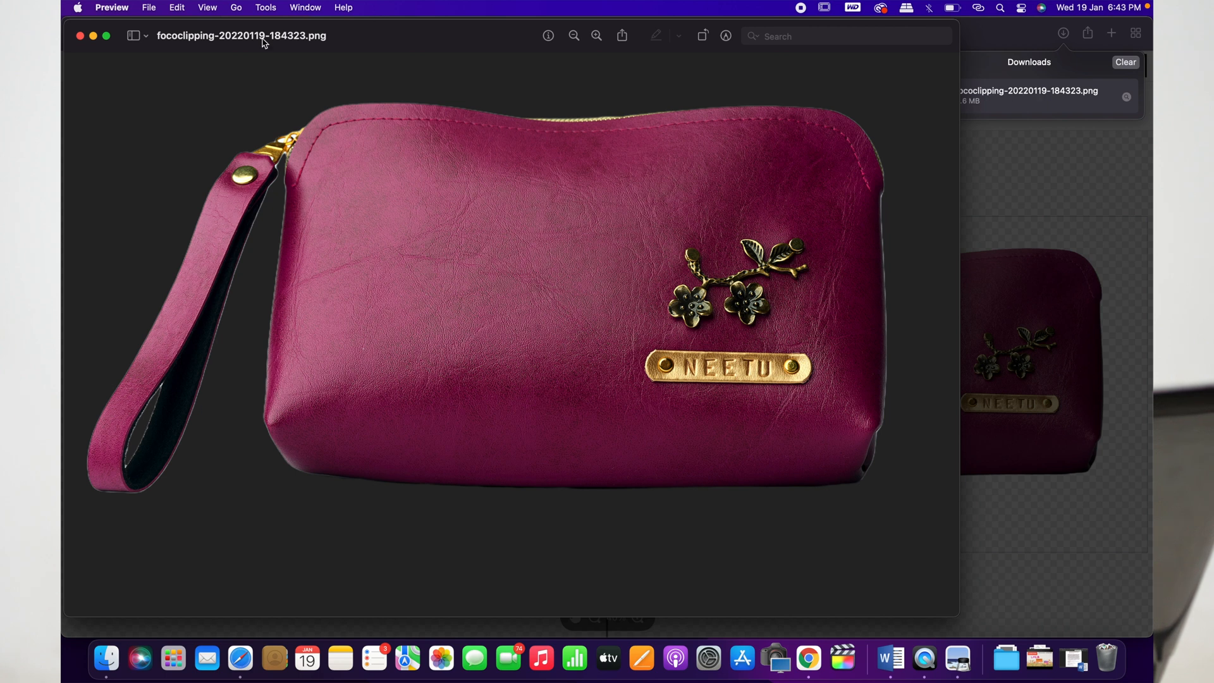
click(81, 36)
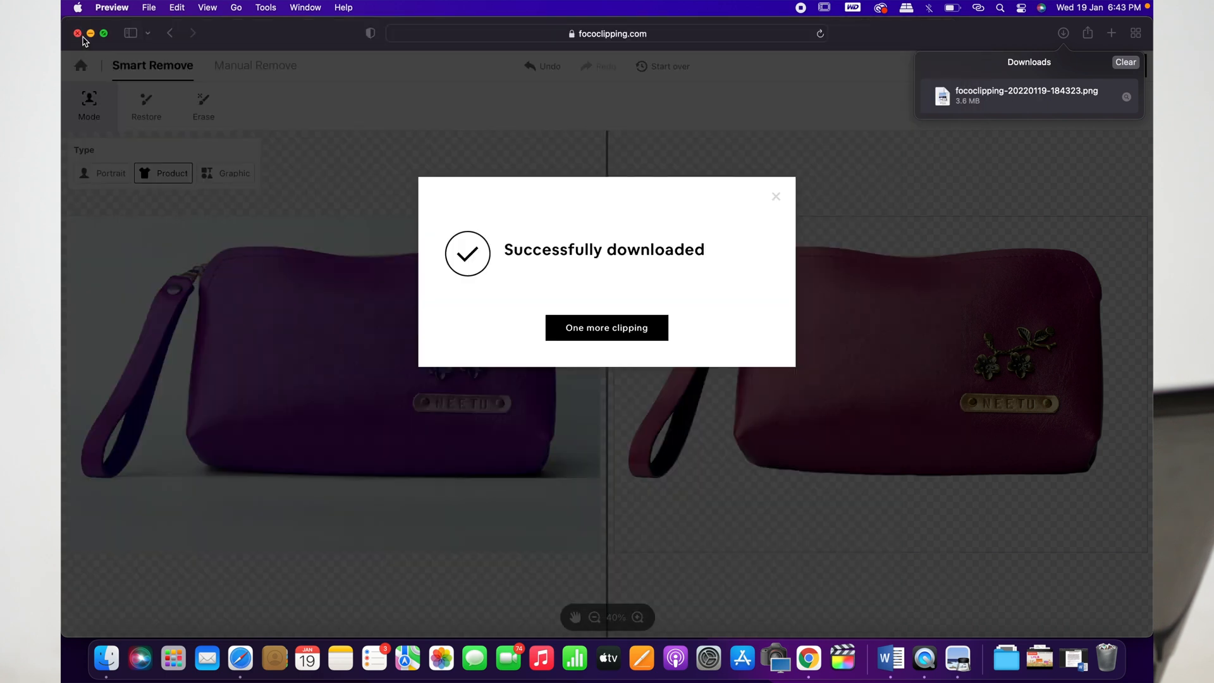
click(776, 199)
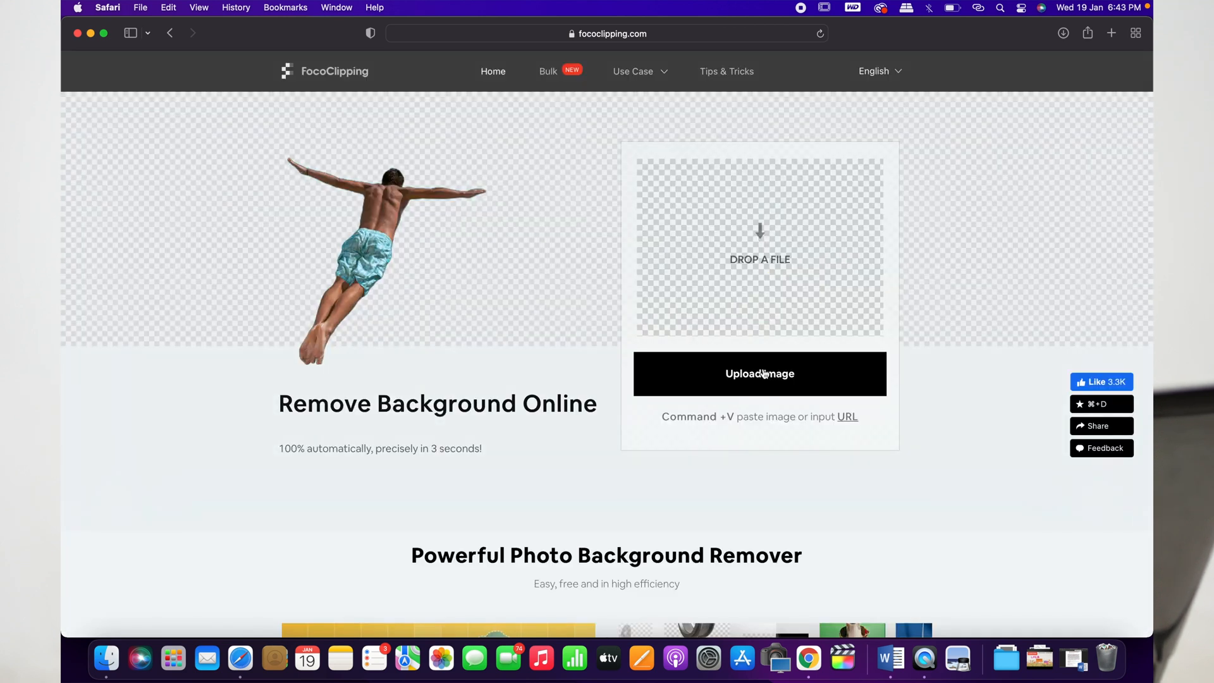
Upload the shoe photo image1261.jpg from the photo edits folder for background removal
click(765, 374)
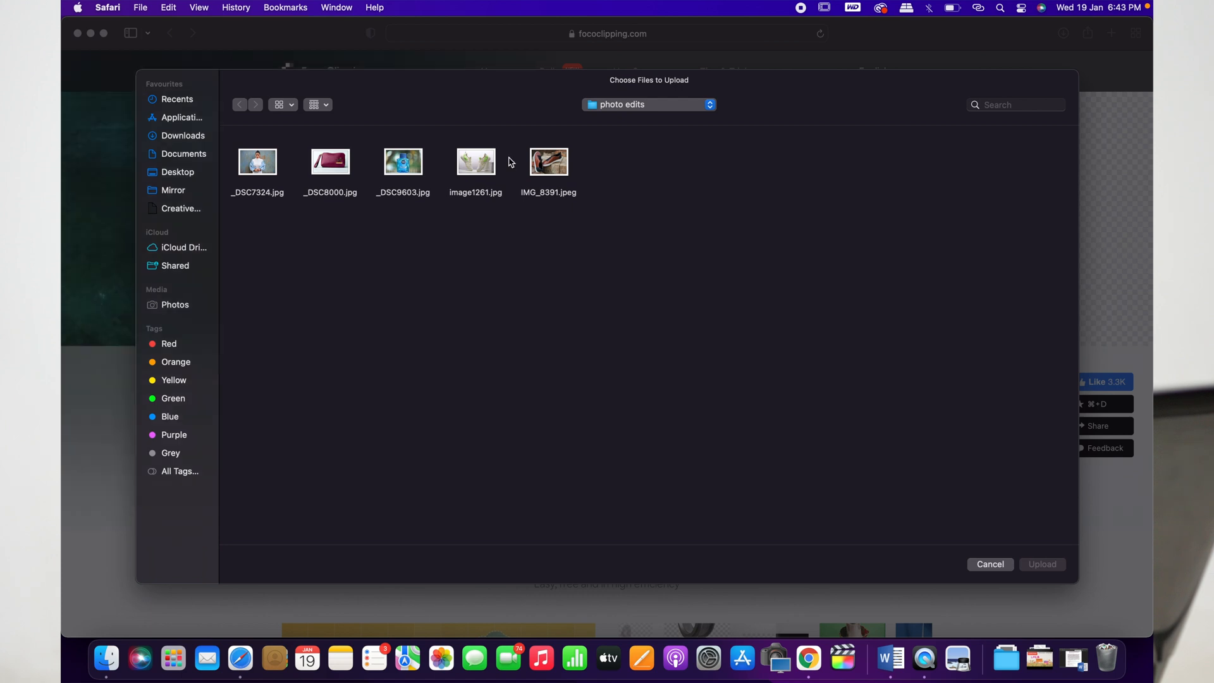
click(474, 163)
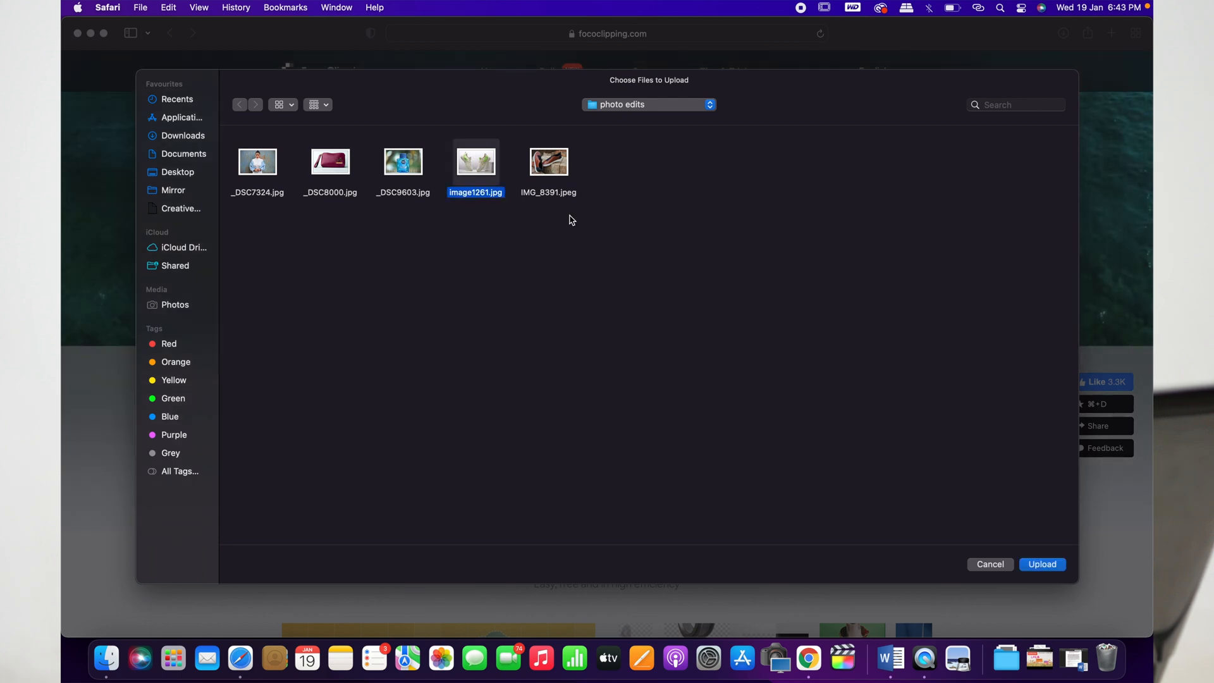
click(1042, 564)
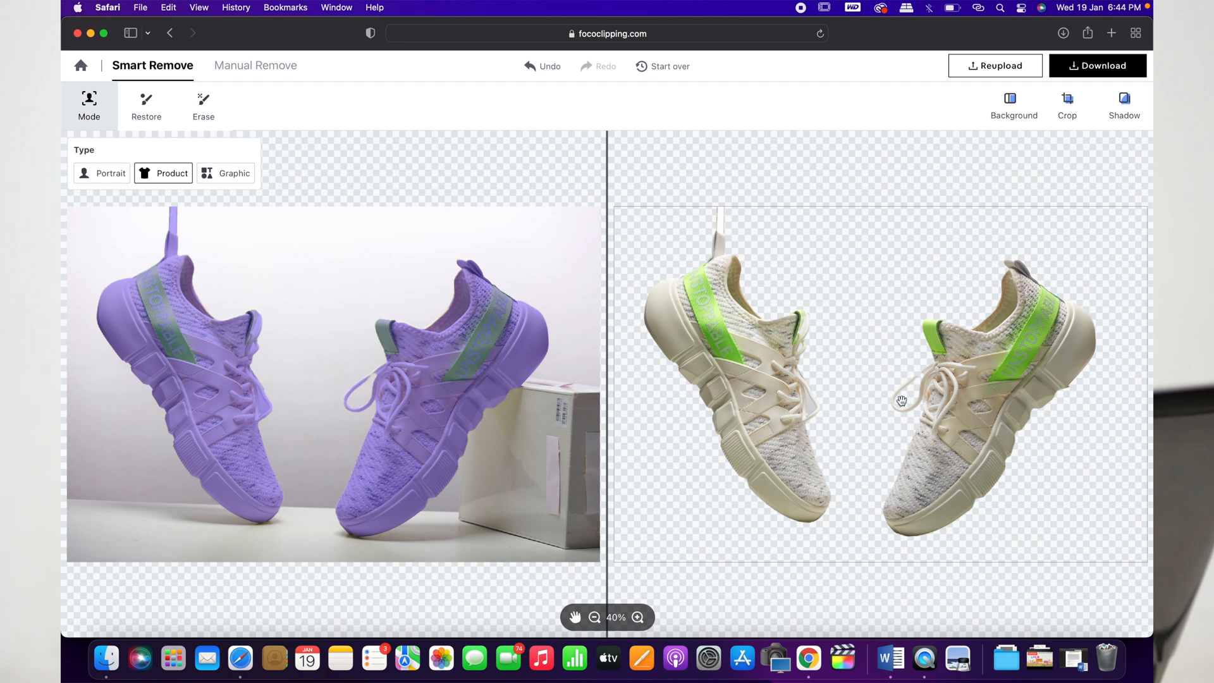
Examine the shoe cutout up close around the laces, the heel and the hanging string
click(636, 617)
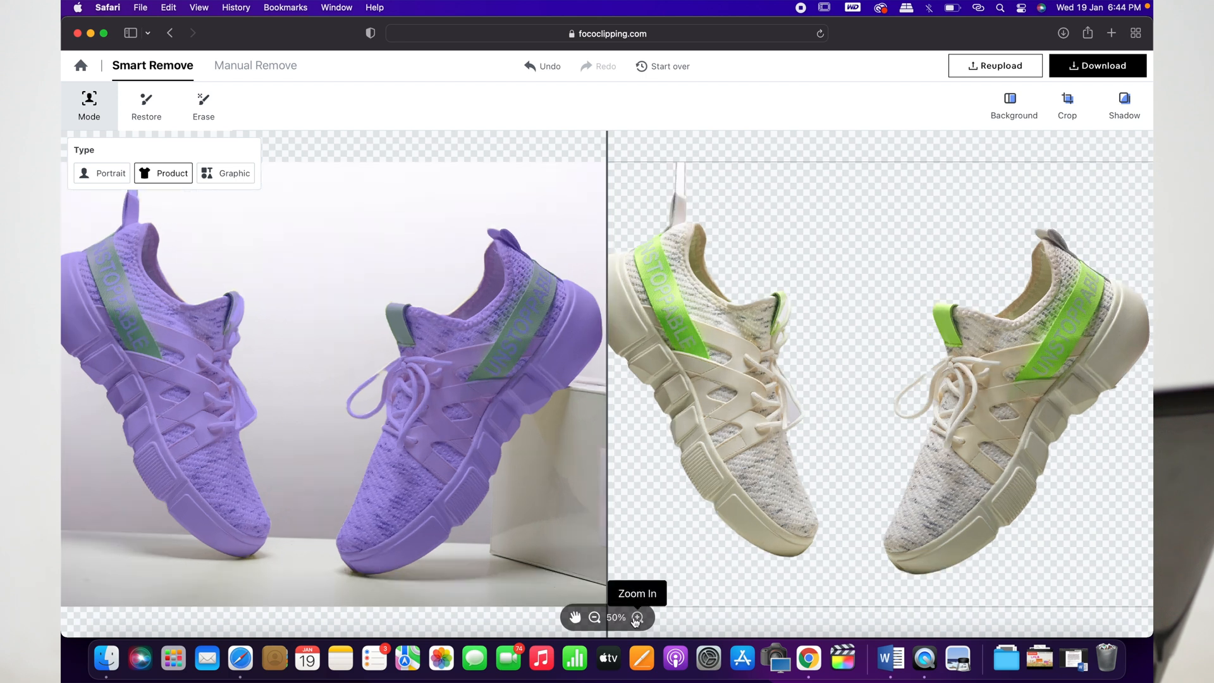
drag(947, 421, 903, 379)
click(638, 617)
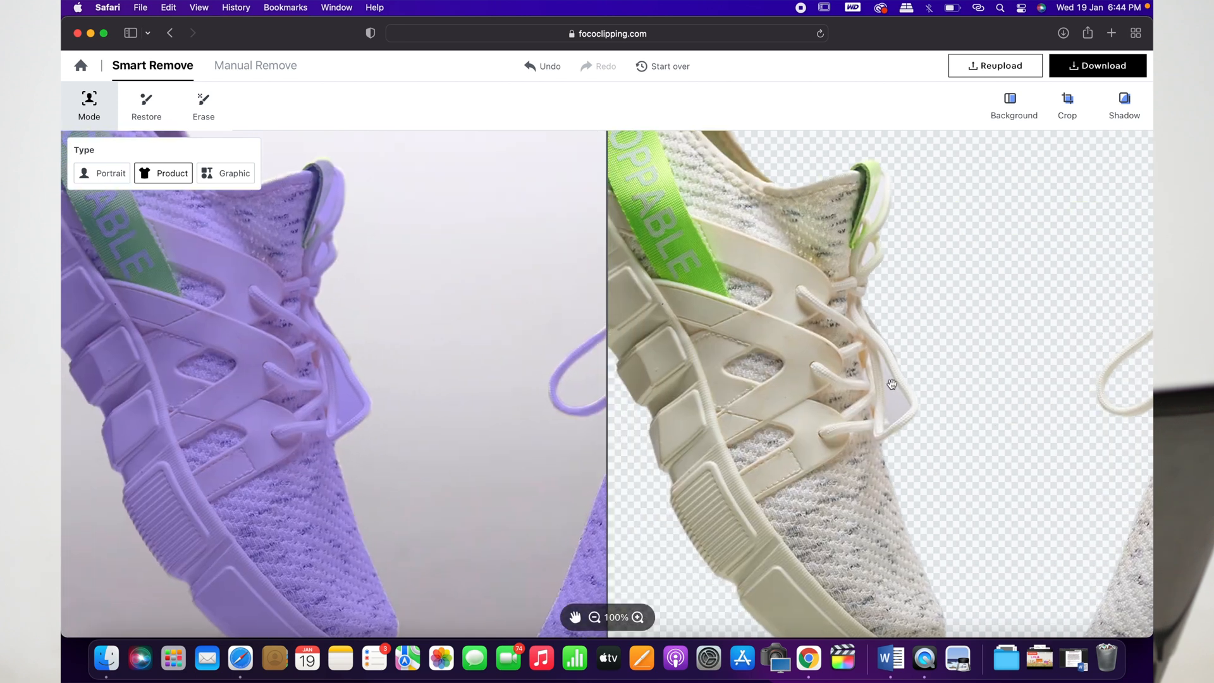
drag(819, 352, 958, 527)
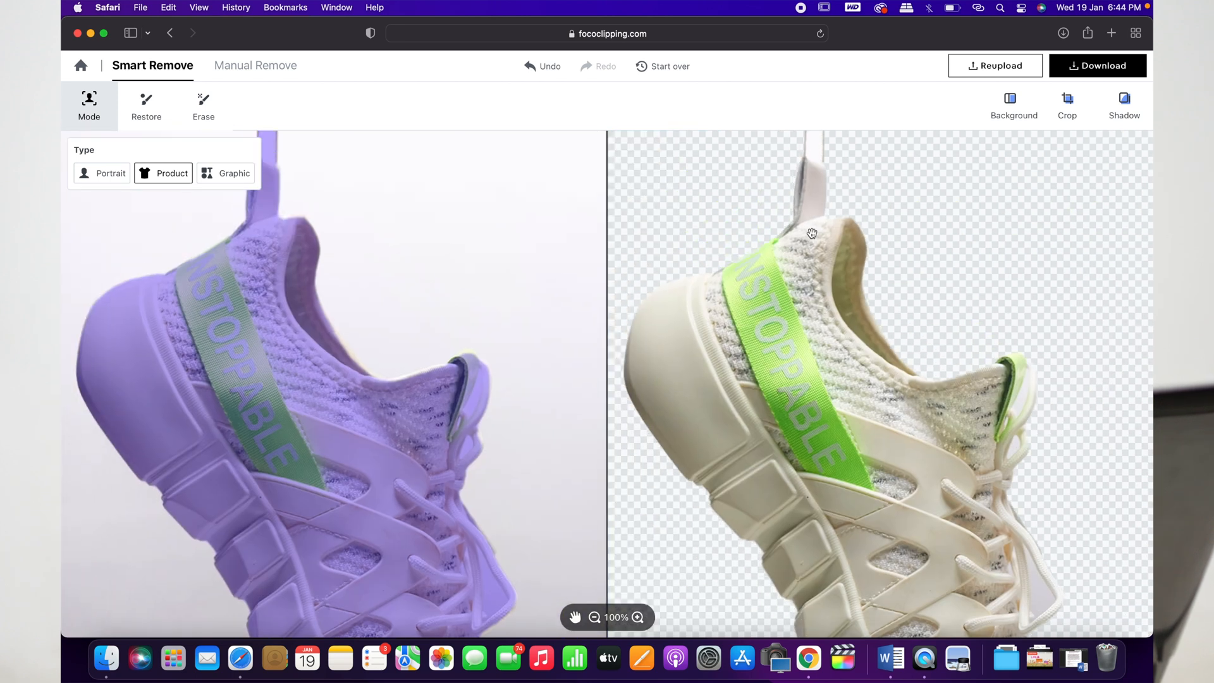
drag(813, 234, 823, 310)
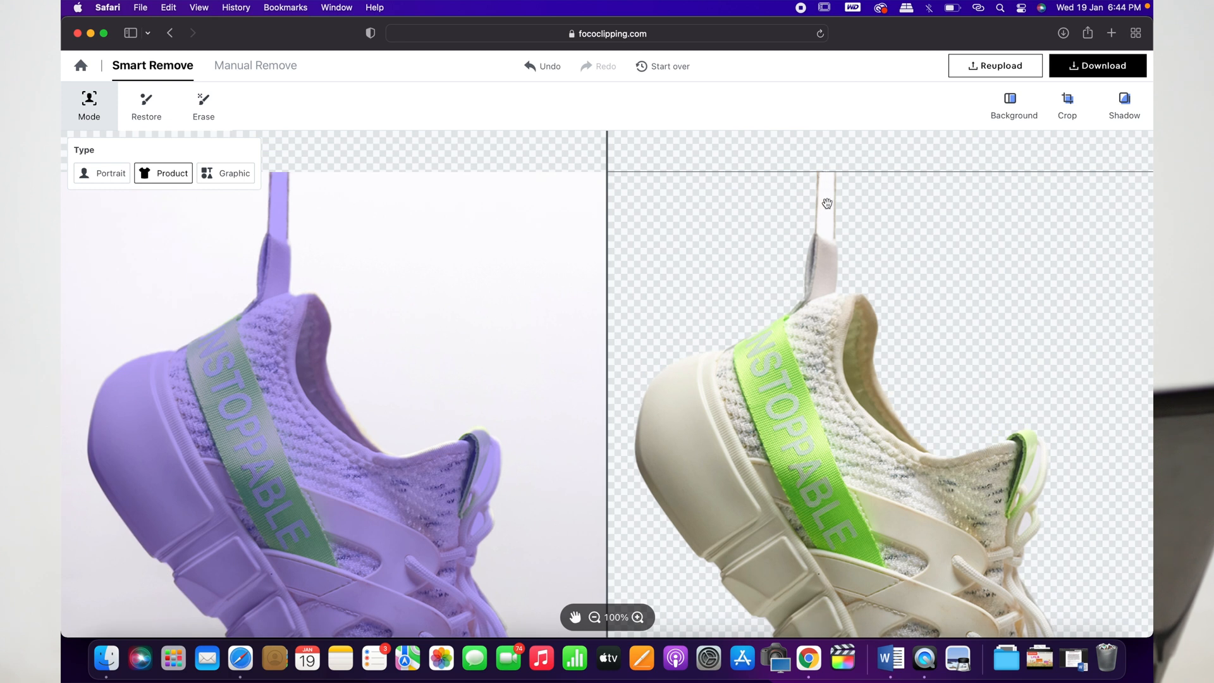
click(594, 618)
click(594, 618)
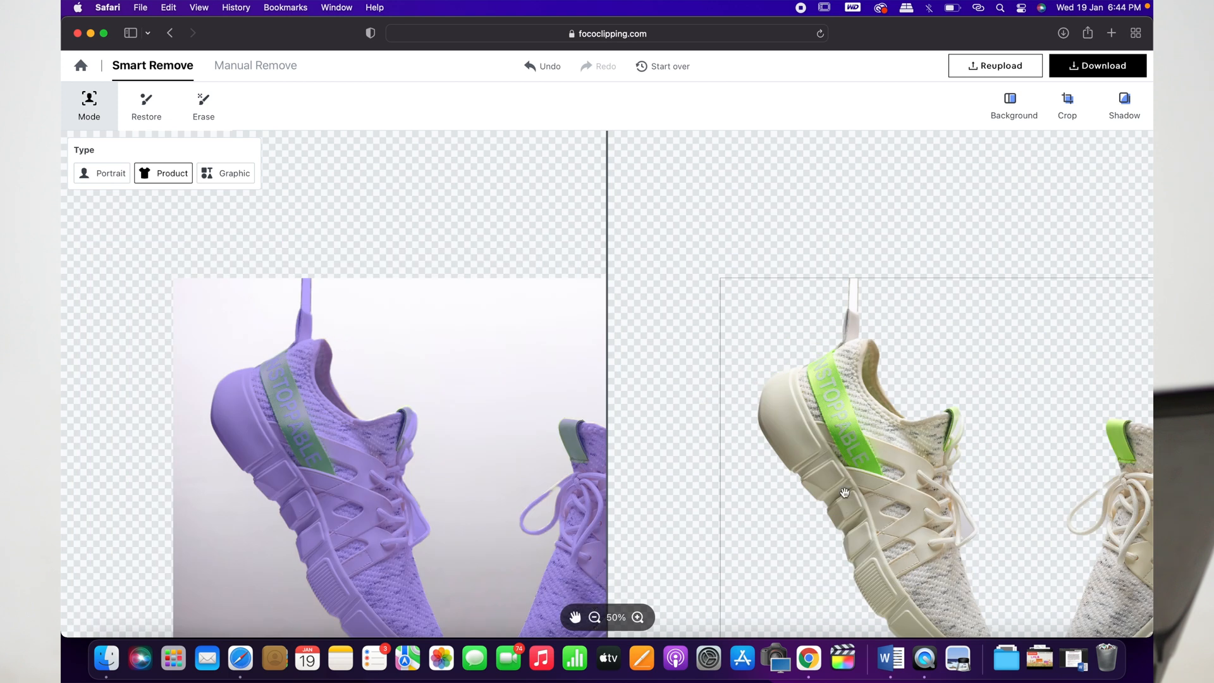
drag(761, 359, 720, 373)
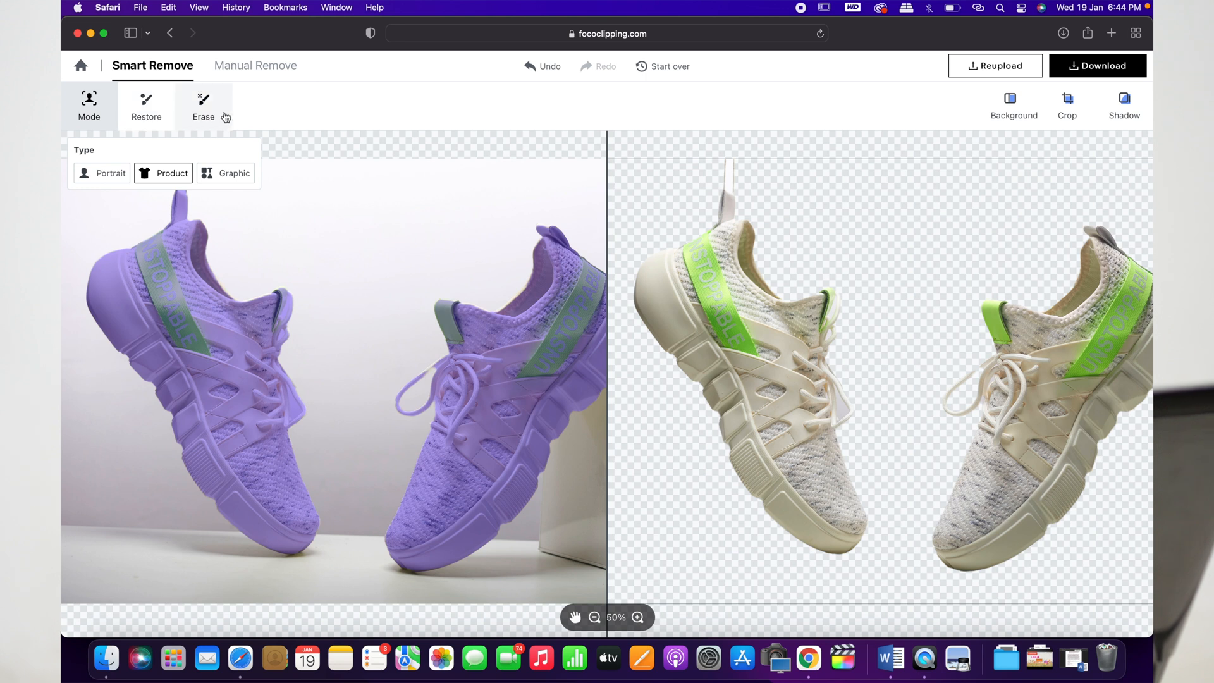
Touch up the looped lace of the right-hand shoe using Restore with a slightly smaller brush size
click(149, 110)
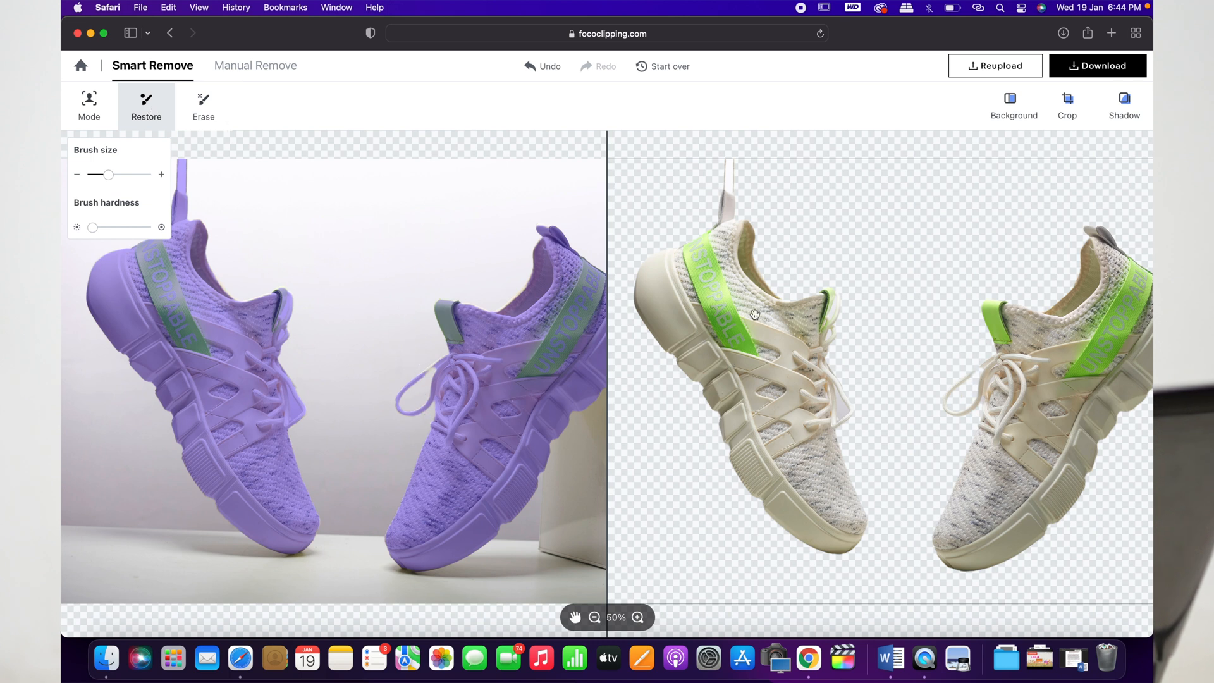
click(108, 174)
drag(107, 175, 103, 174)
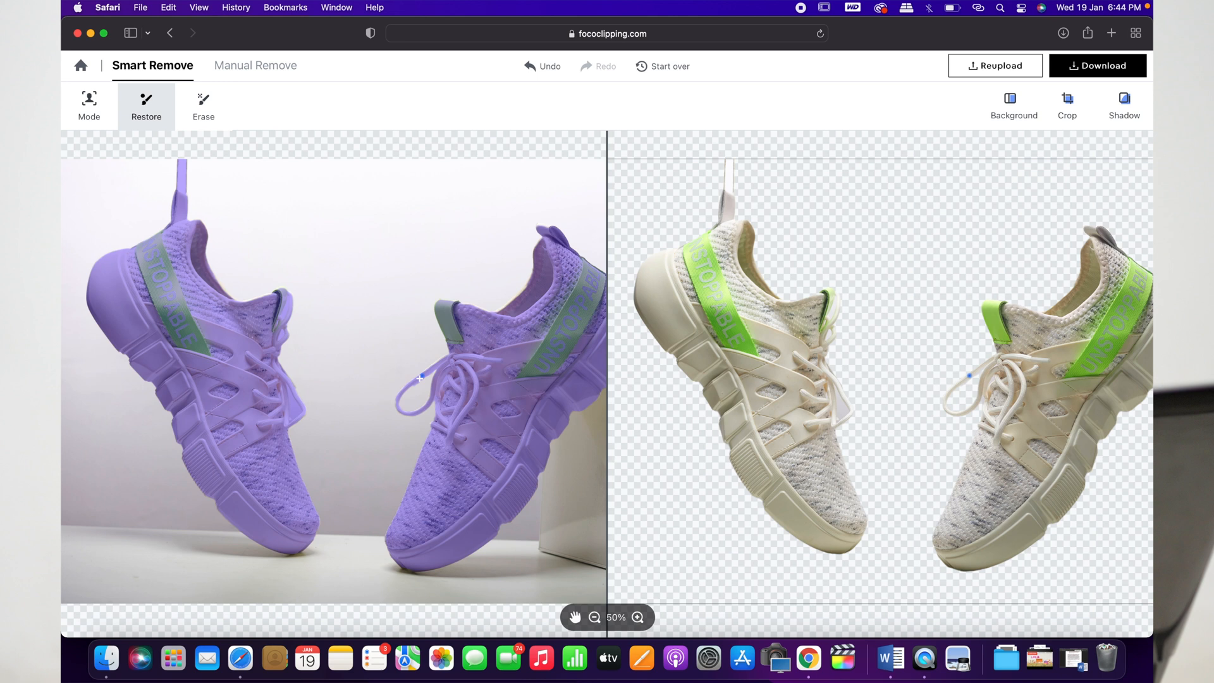
drag(415, 381, 417, 381)
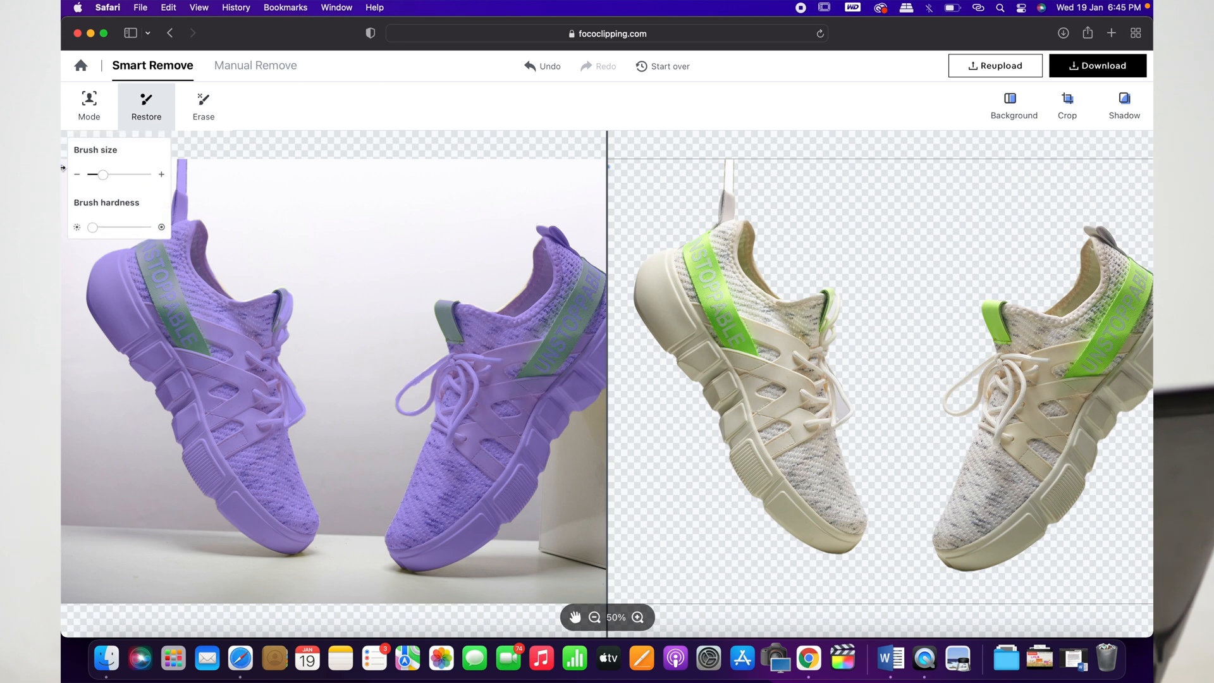
Erase the hanging string above the left-hand shoe and the leftover background inside its lace loop, using a slightly larger brush
click(201, 115)
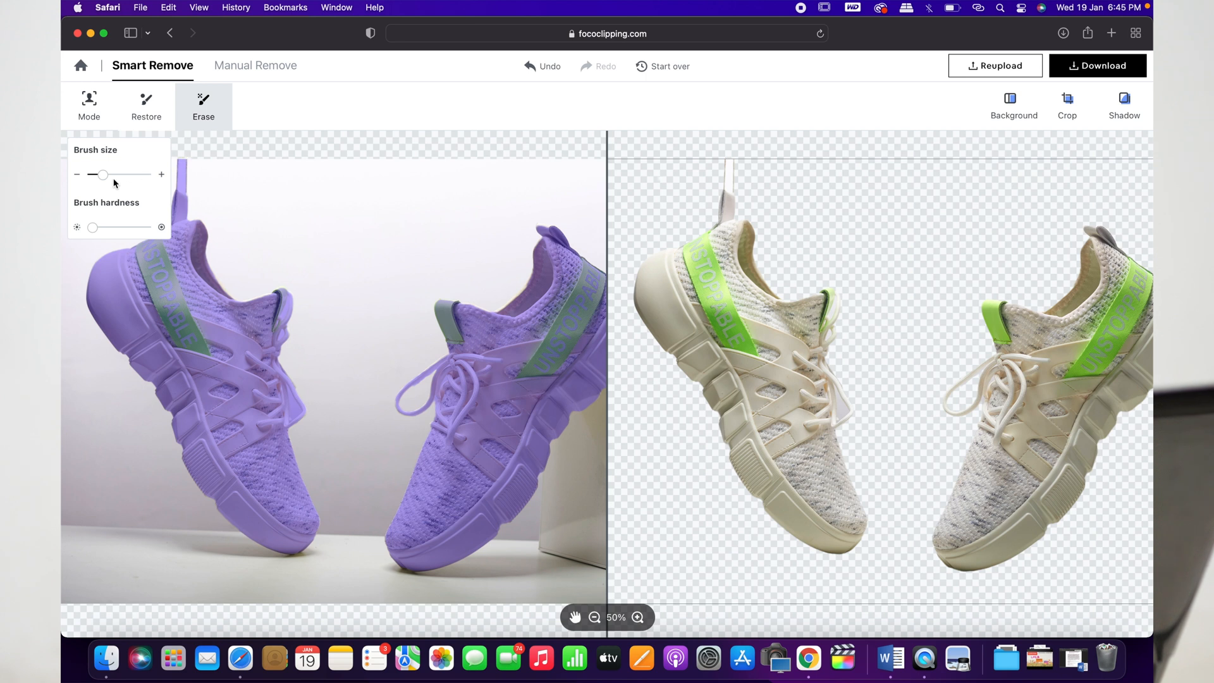
drag(103, 175, 105, 177)
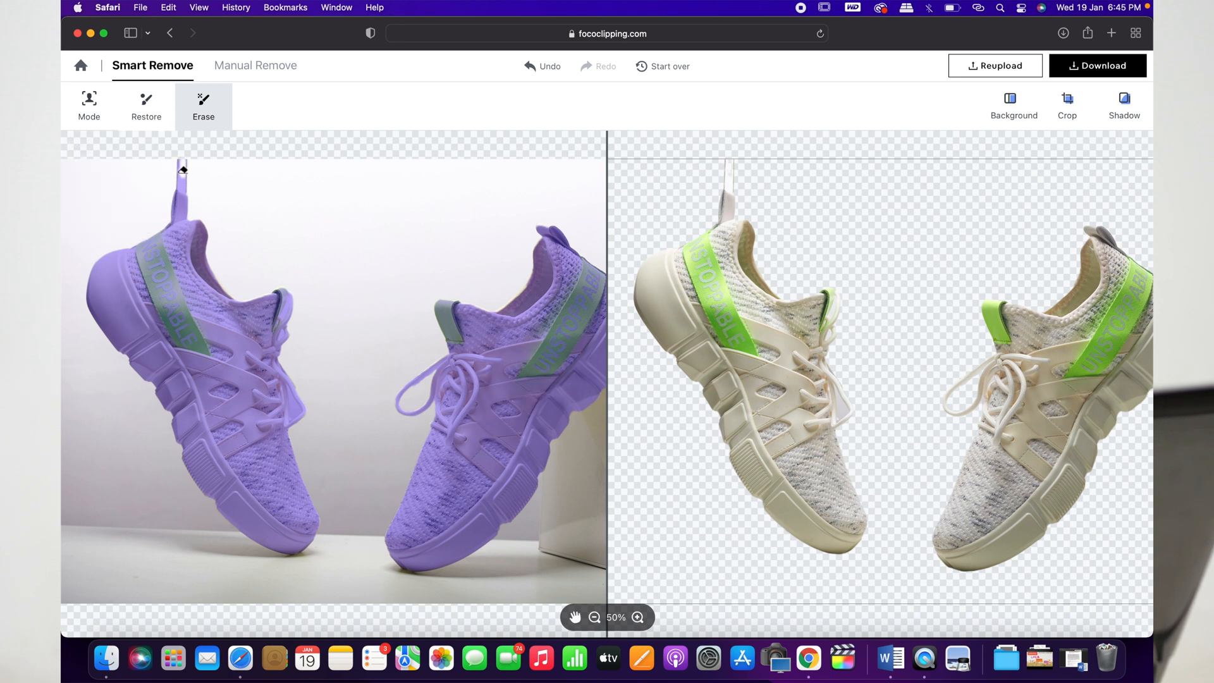
mouse_move(181, 162)
mouse_down()
mouse_move(182, 157)
mouse_move(187, 192)
mouse_move(183, 162)
mouse_up()
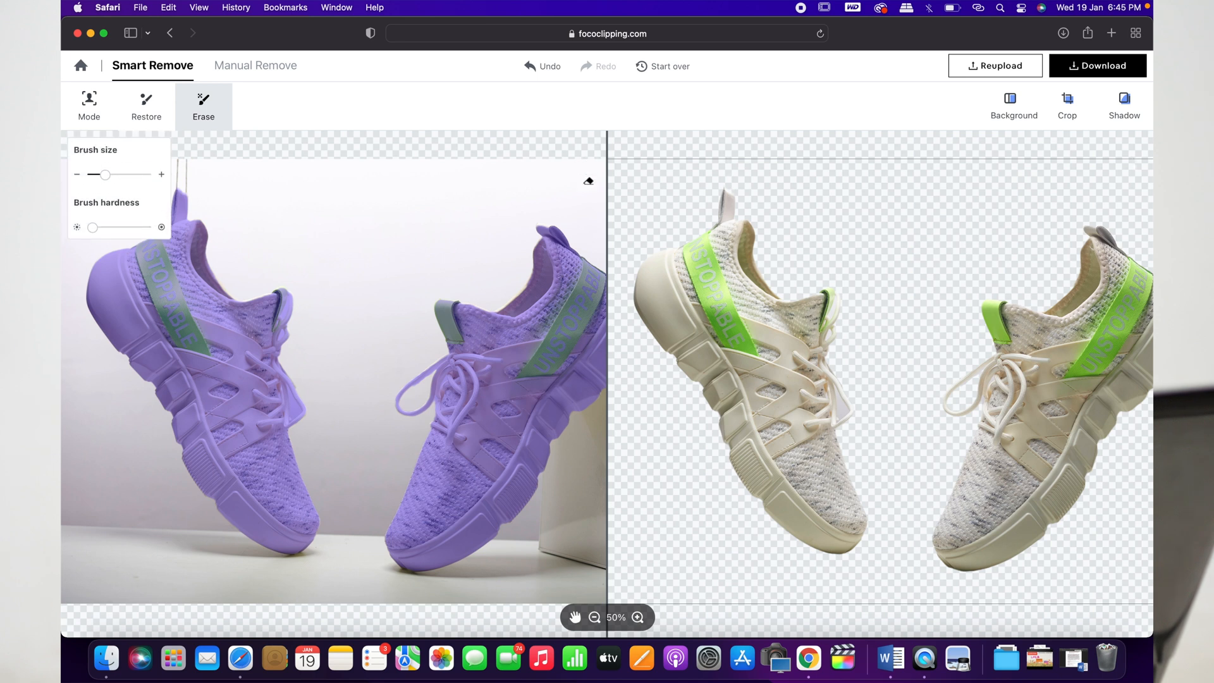
click(288, 387)
drag(289, 390, 294, 407)
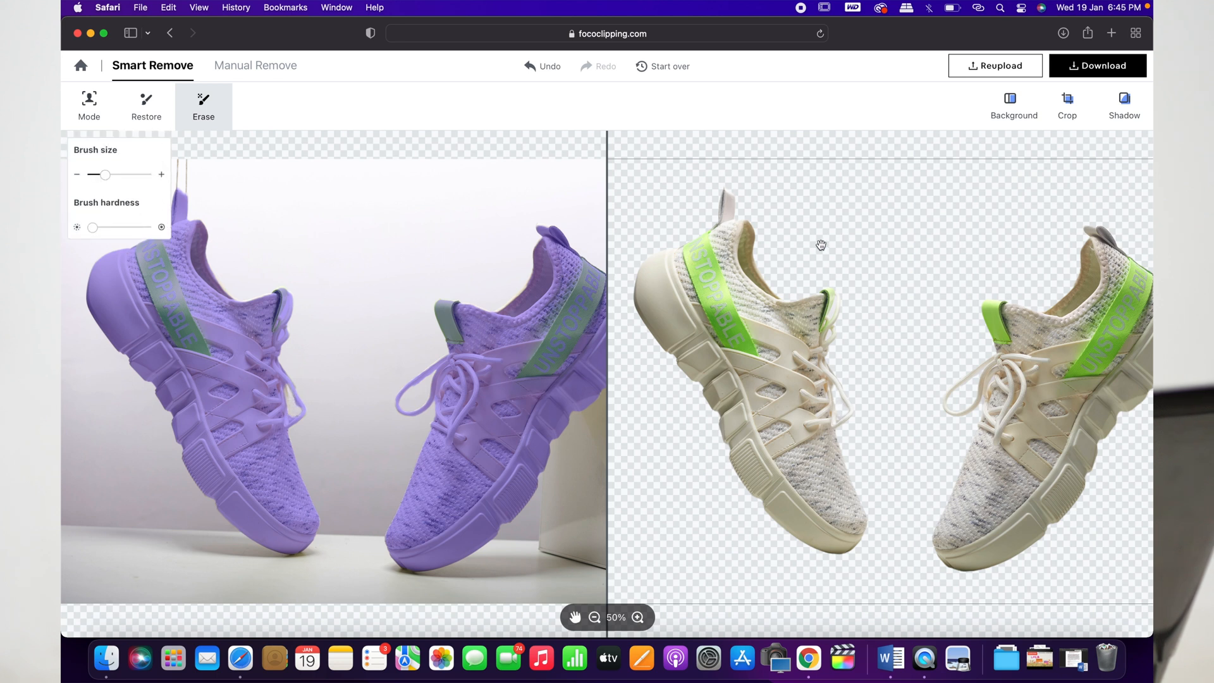
Download the cleaned-up shoe clipping in JPG format
scroll(695, 411, right, 2)
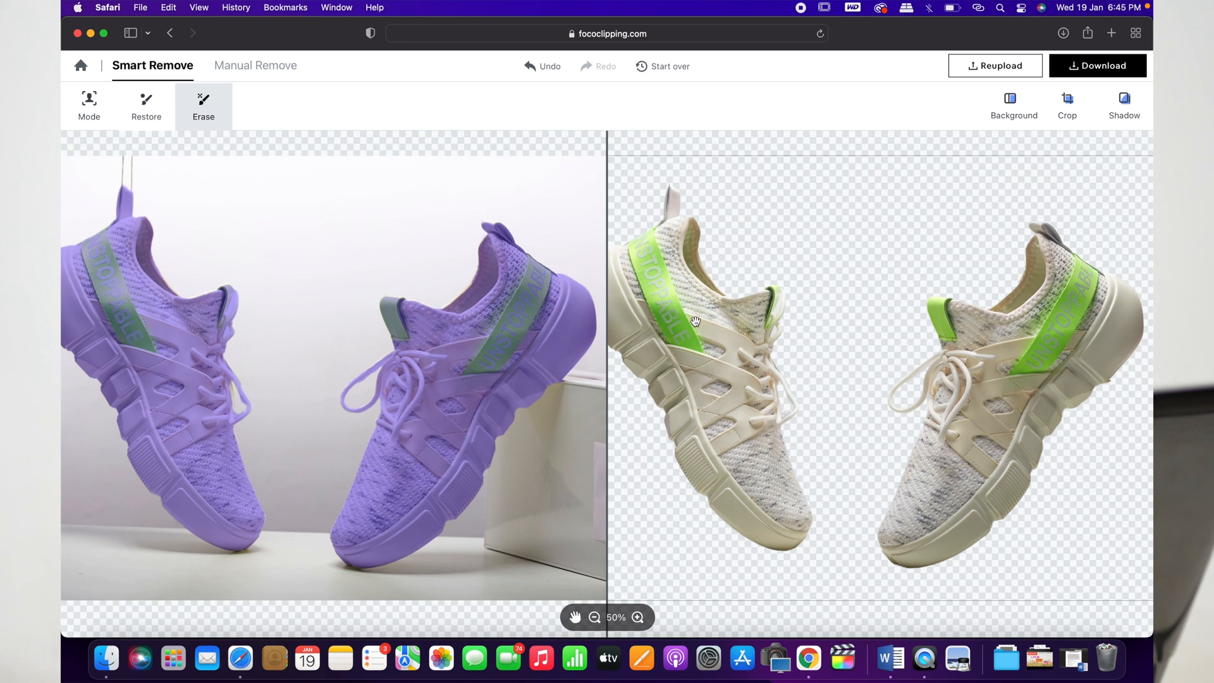
click(594, 618)
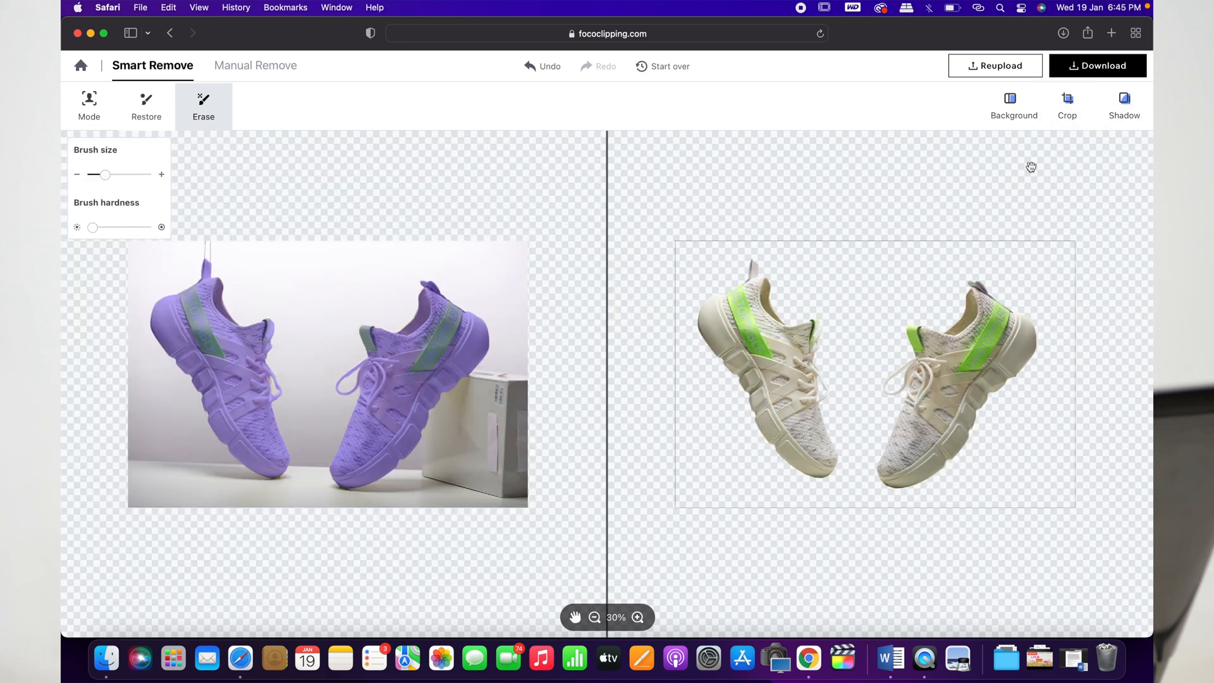
click(1097, 70)
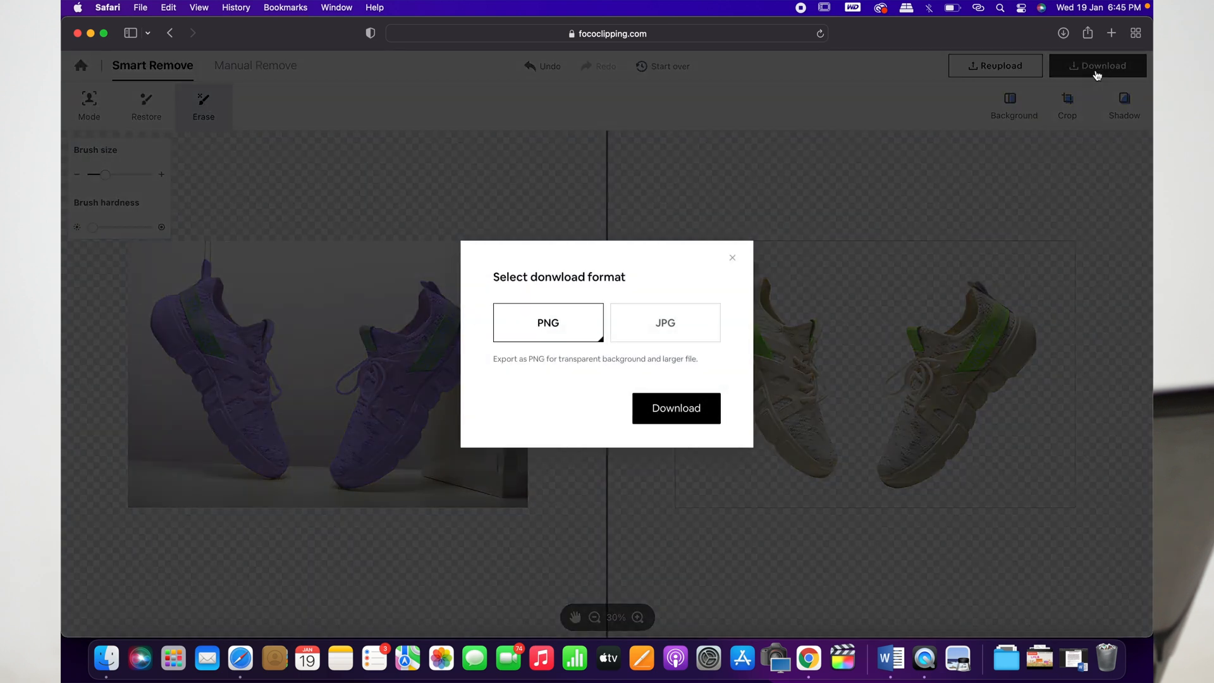
click(654, 330)
click(675, 442)
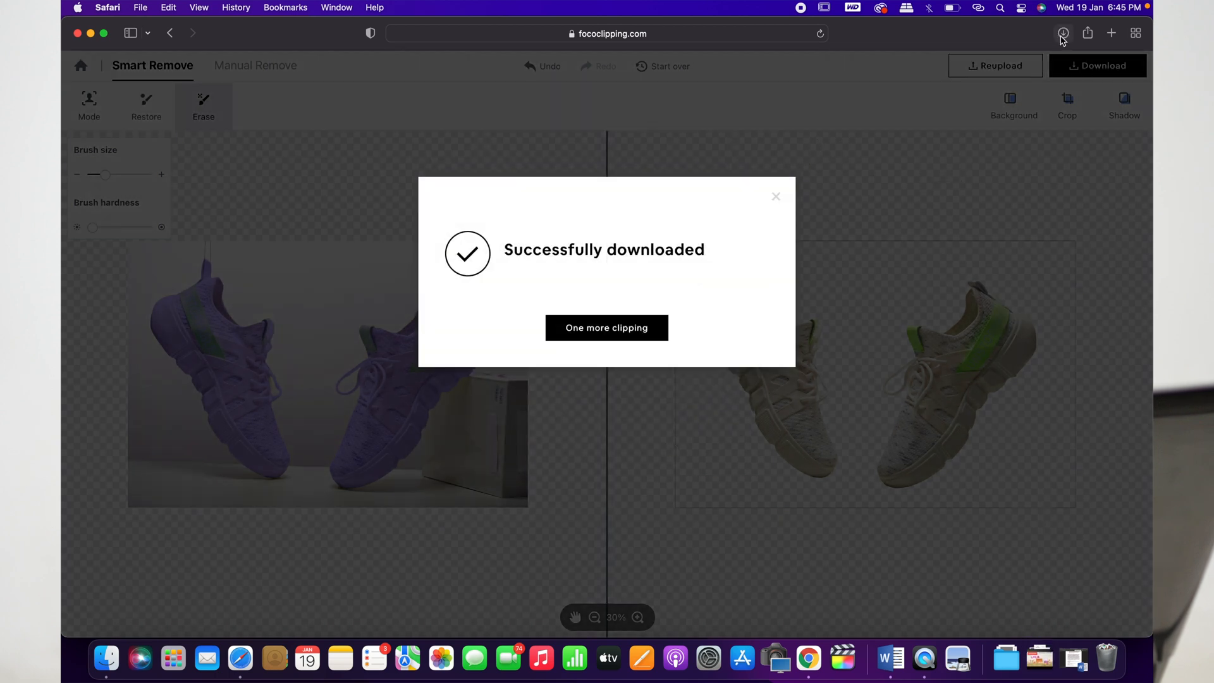
Open the downloaded shoe JPEG to check the white-background result, and close the preview
click(1064, 40)
double_click(1036, 92)
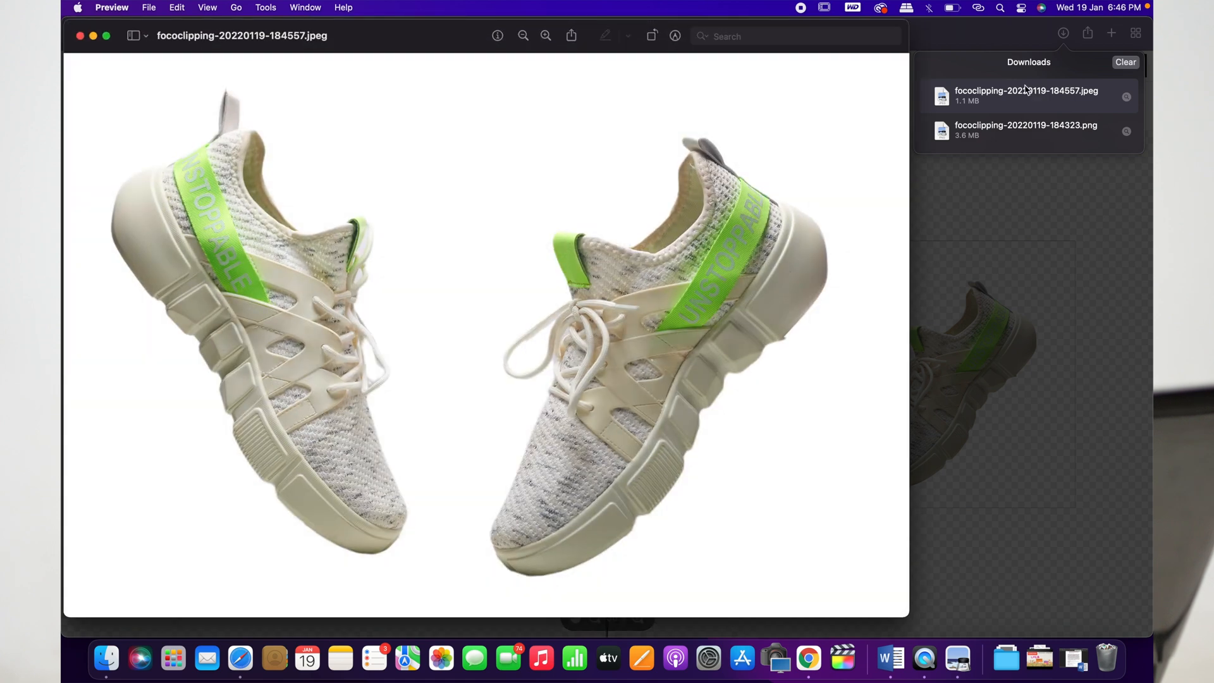
click(79, 35)
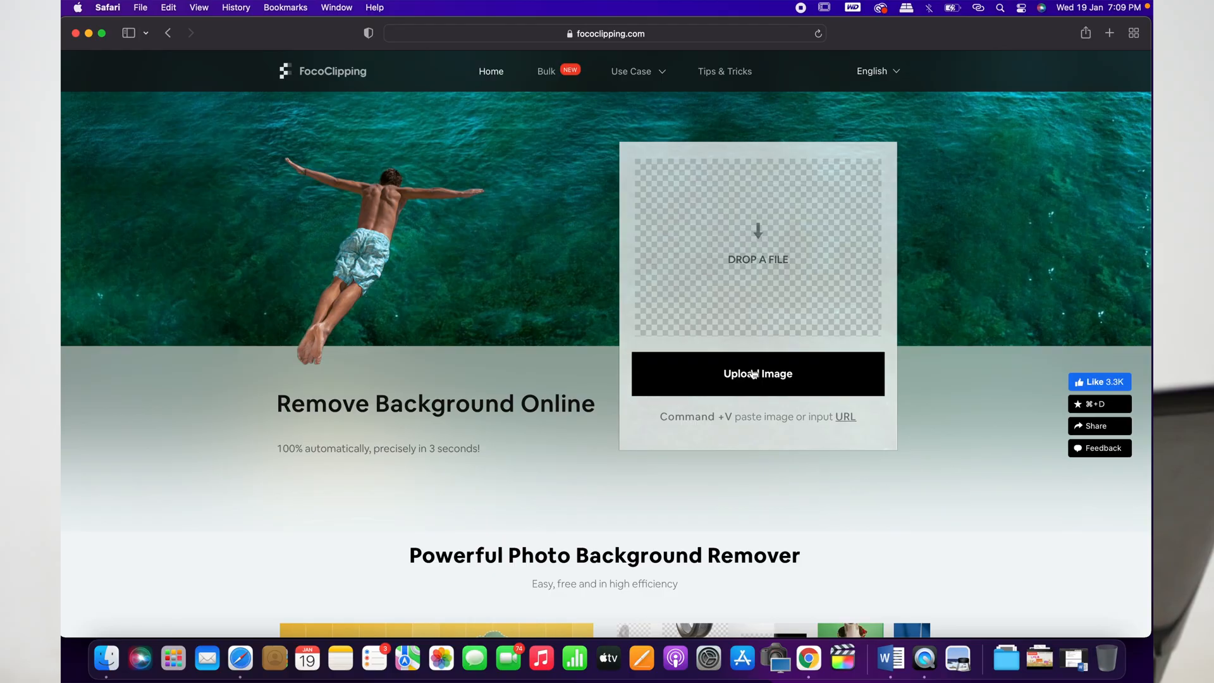
Upload the aftershave bottle photo _DSC9603.jpg for background removal
click(757, 371)
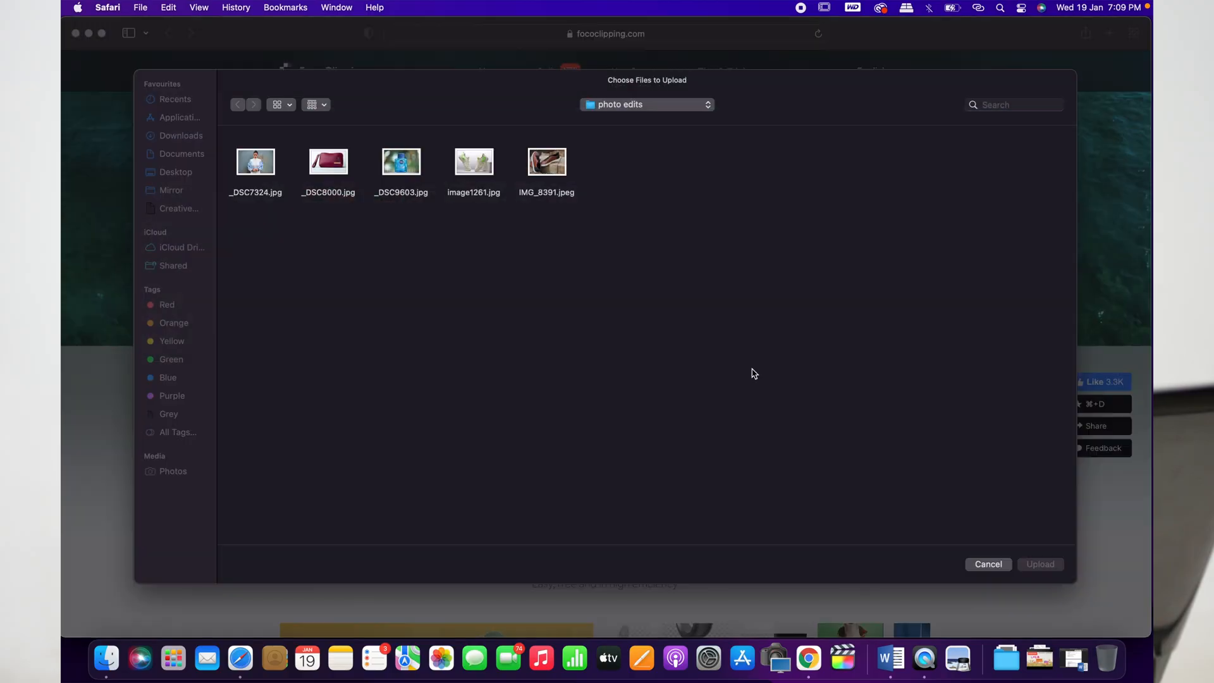
click(403, 162)
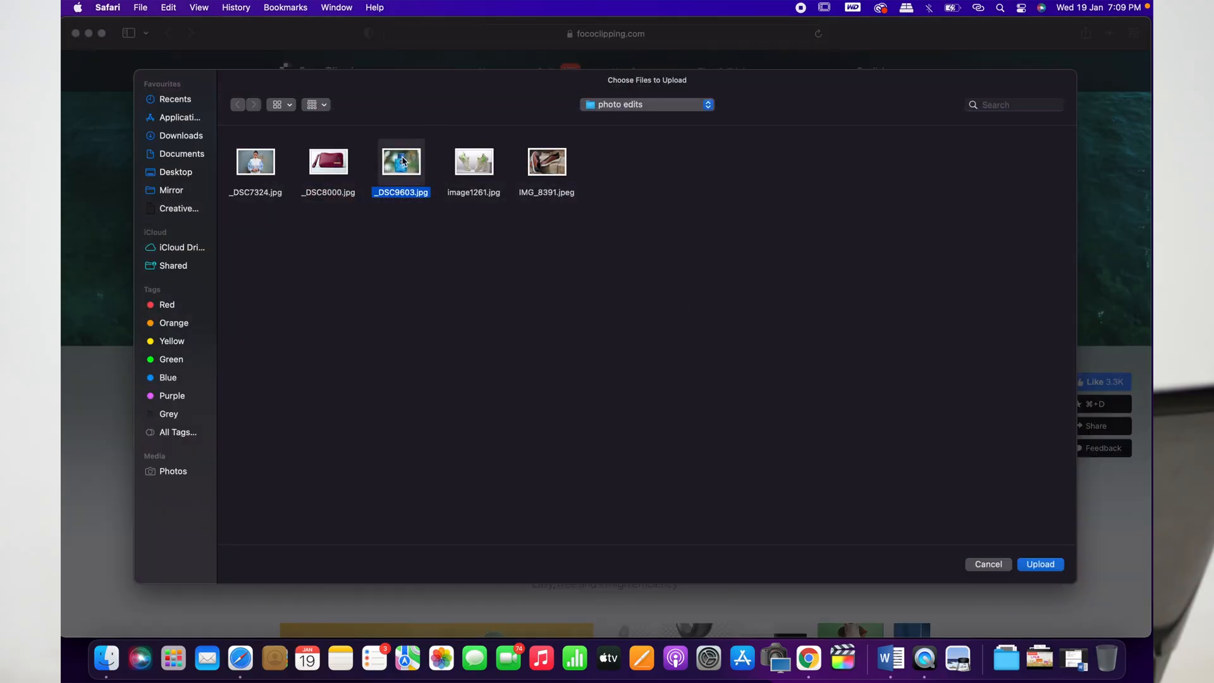
click(1039, 564)
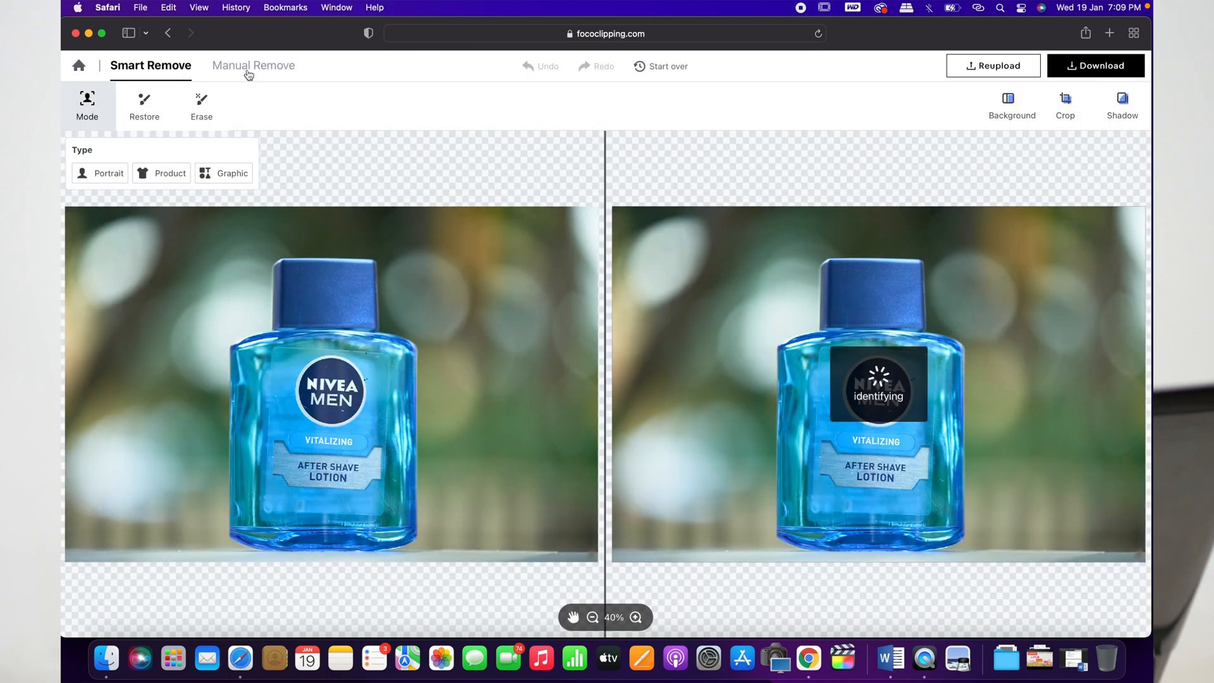
Switch the bottle photo to Manual Remove and start over, discarding the automatic selection
click(248, 74)
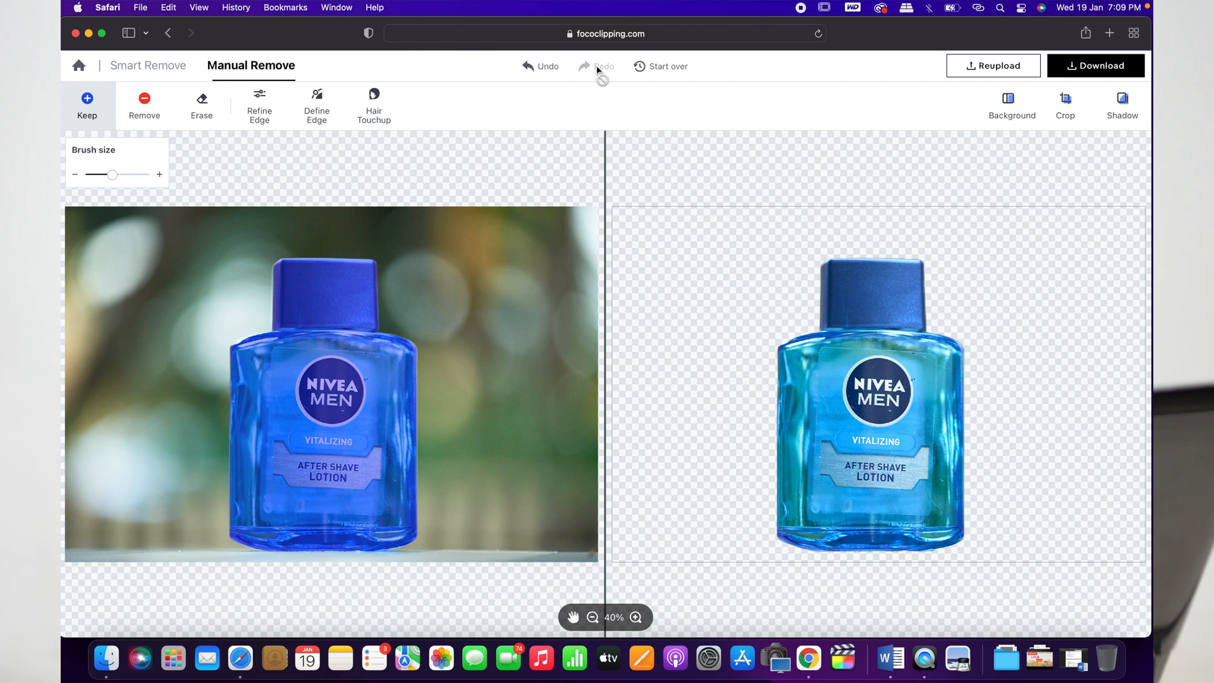
click(668, 71)
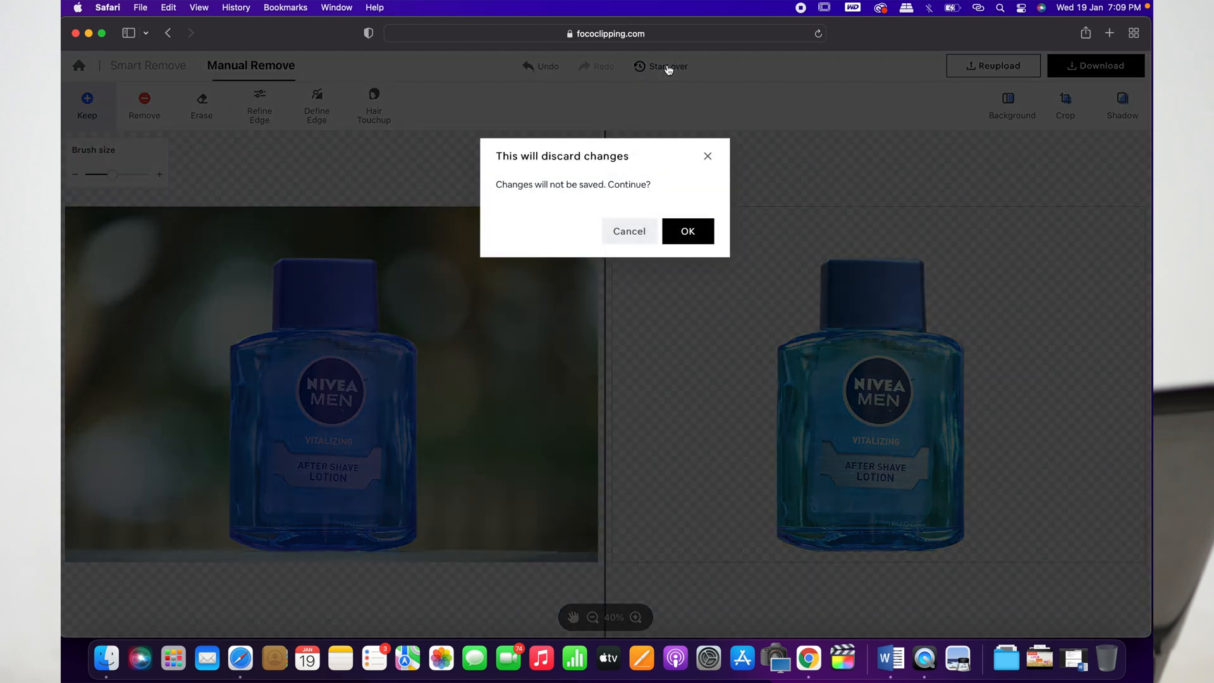
click(684, 235)
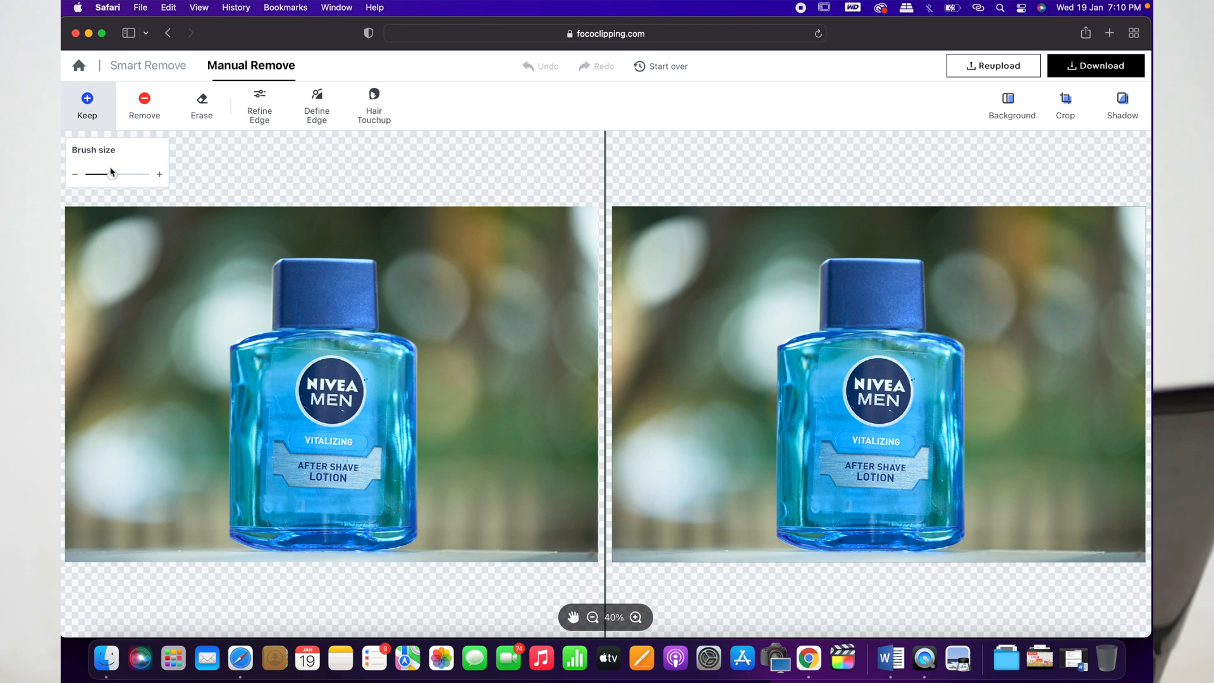
Using a slightly larger brush, mark the bottle with a vertical Keep stroke and its surrounding background with an arched Remove stroke
drag(112, 176, 115, 179)
drag(315, 272, 319, 540)
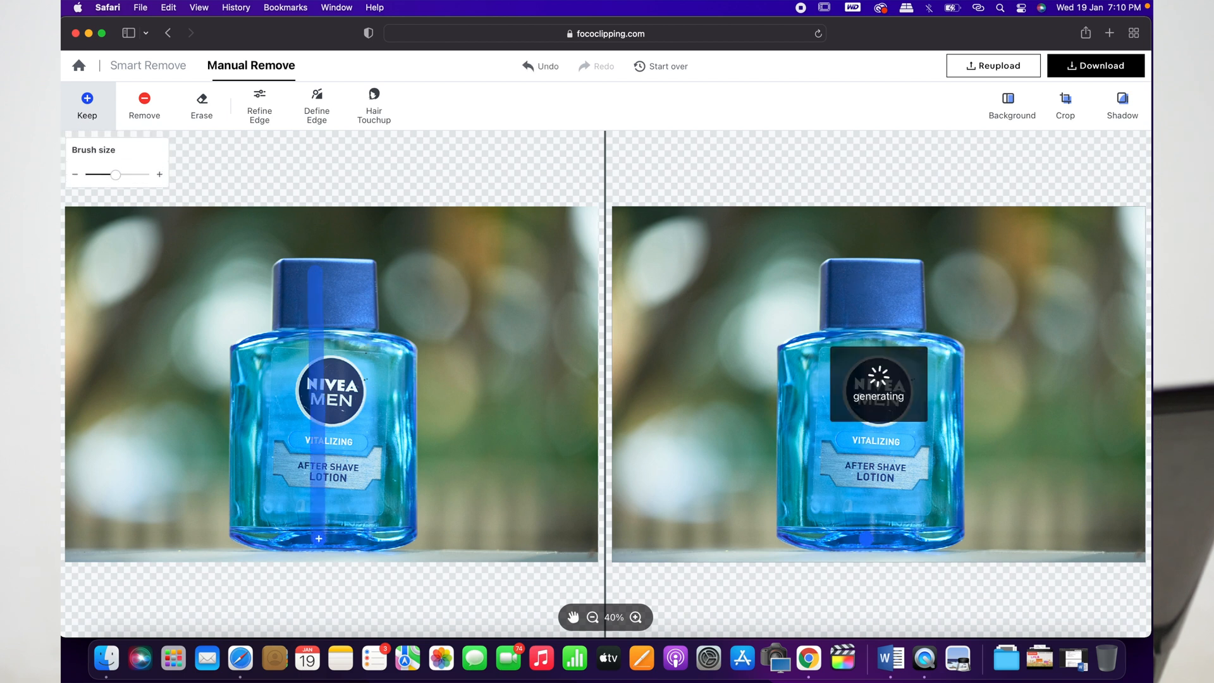
click(156, 103)
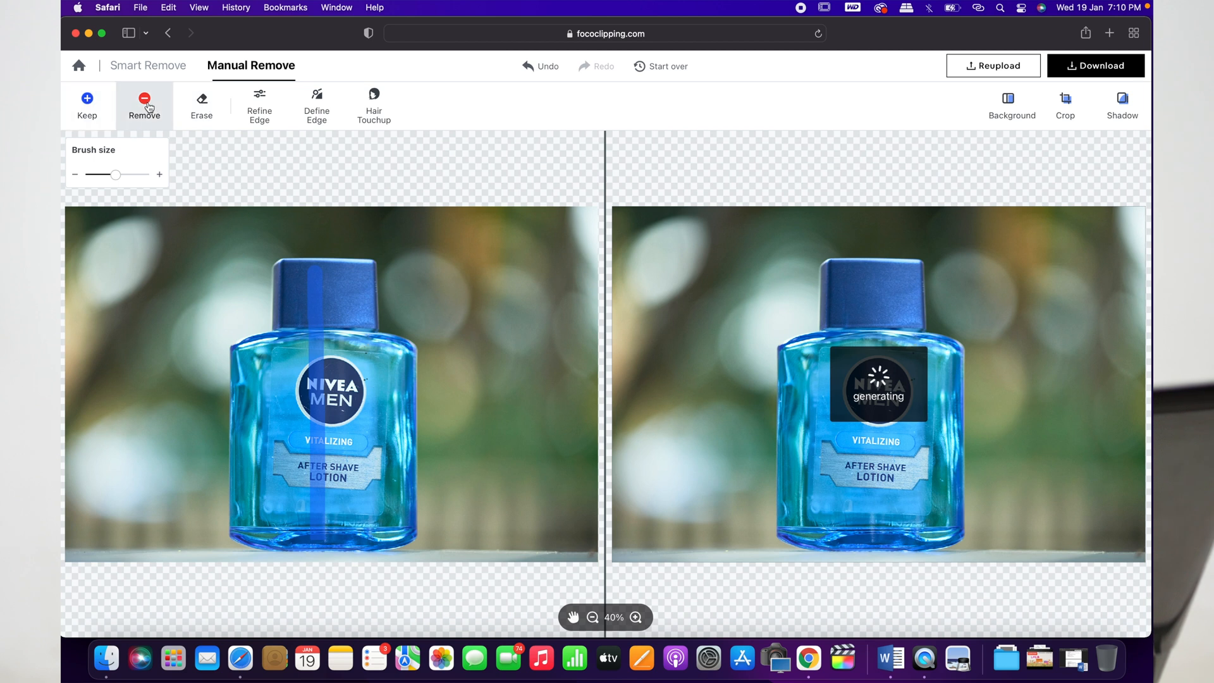
mouse_move(146, 530)
mouse_down()
mouse_move(155, 310)
mouse_move(180, 261)
mouse_move(250, 223)
mouse_move(342, 215)
mouse_move(497, 248)
mouse_move(543, 342)
mouse_move(534, 556)
mouse_up()
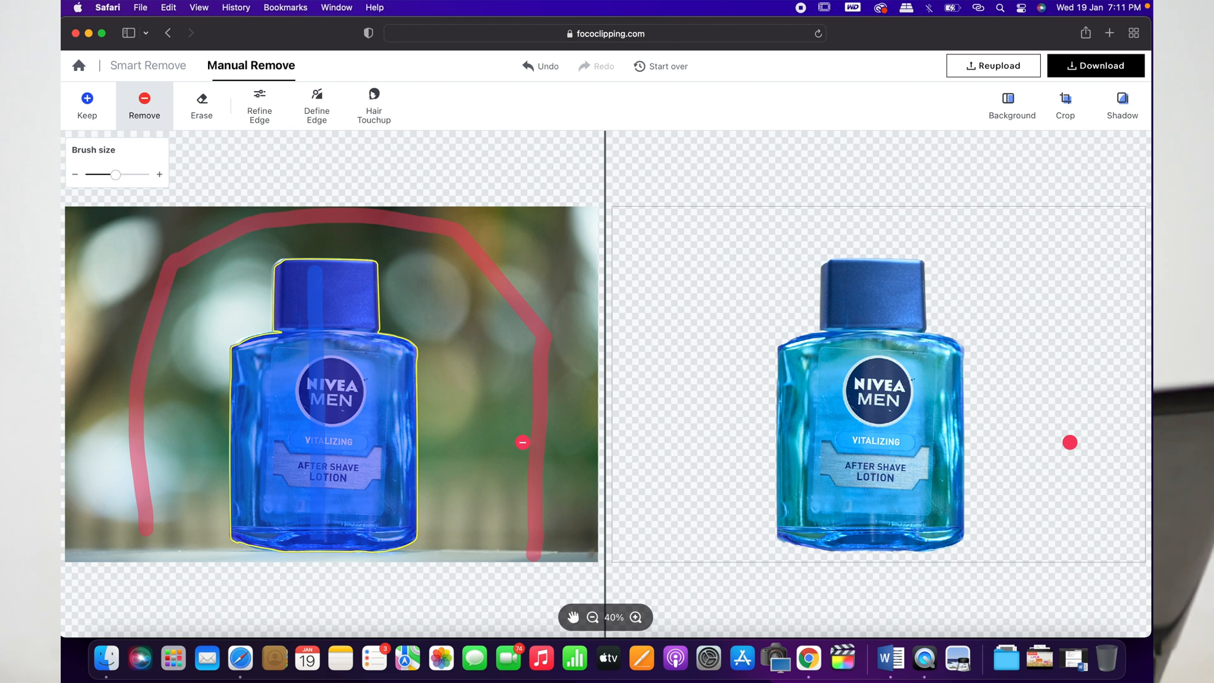
Draw a short Define Edge line along the lower-left corner of the bottle's base
click(635, 617)
drag(822, 510, 815, 426)
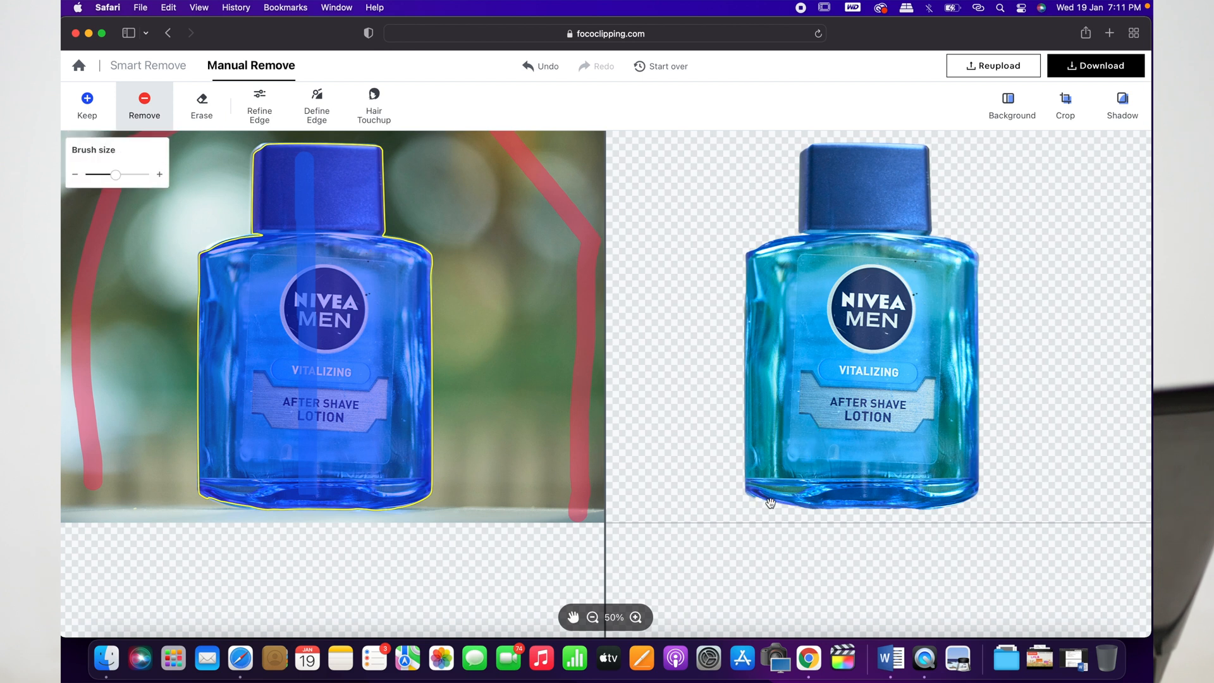
drag(811, 468, 806, 484)
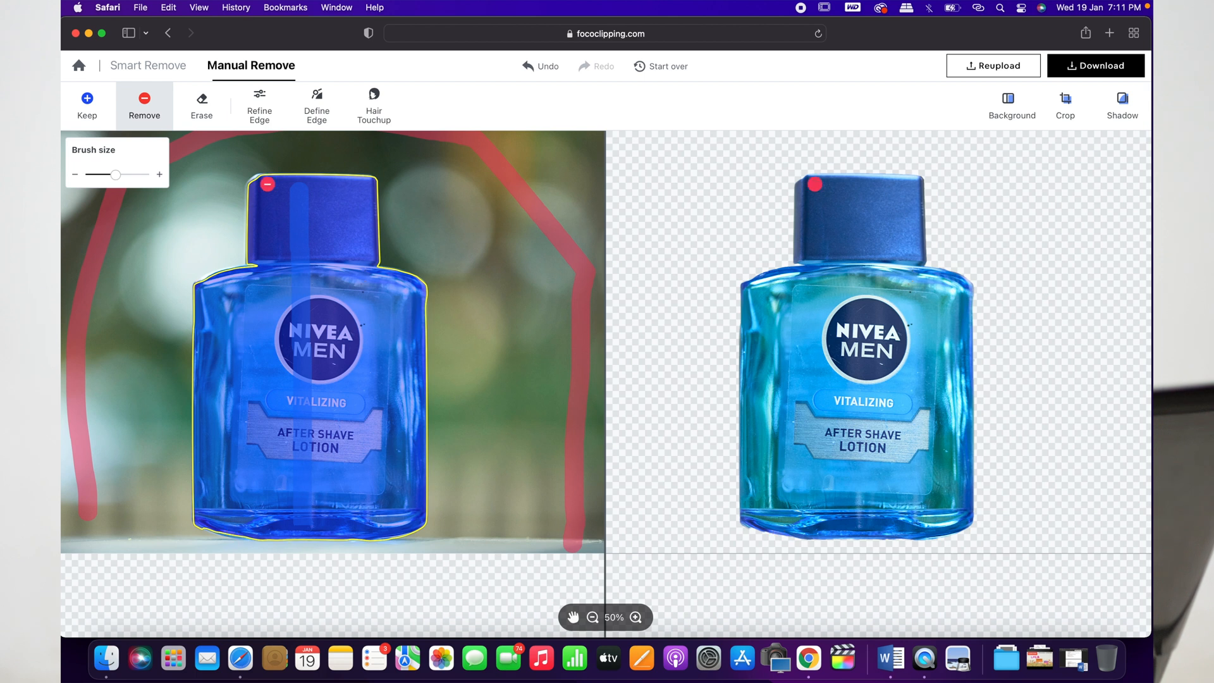
click(312, 120)
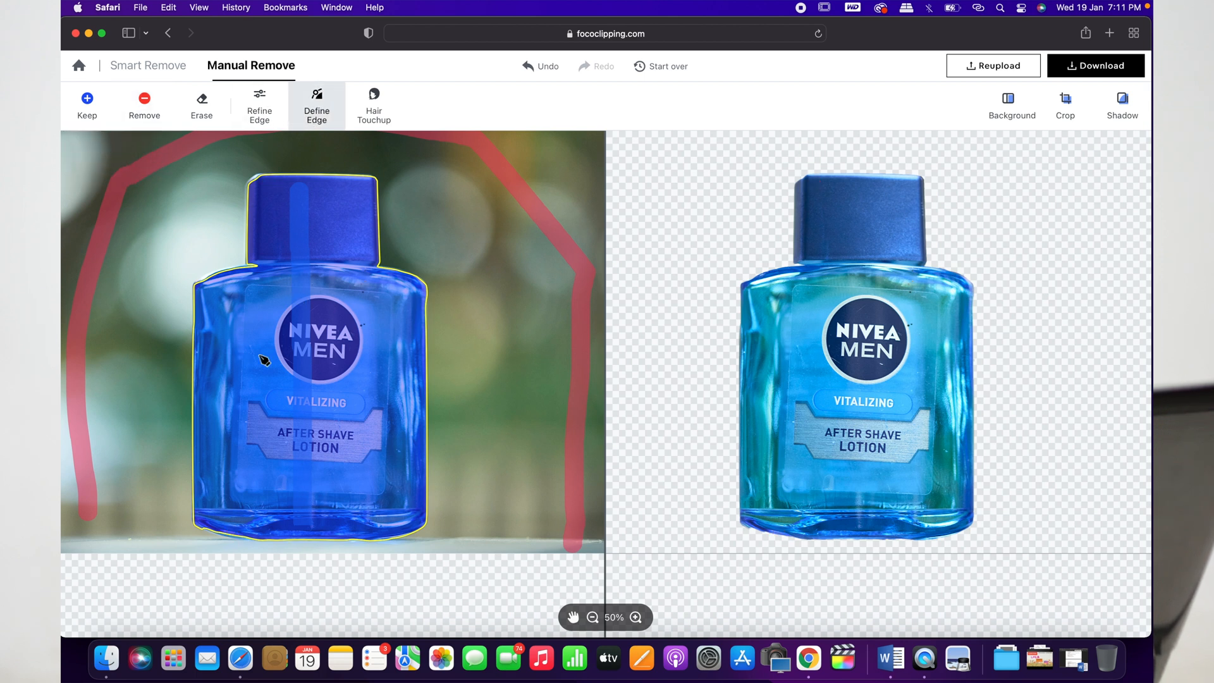
click(218, 532)
drag(223, 536, 247, 540)
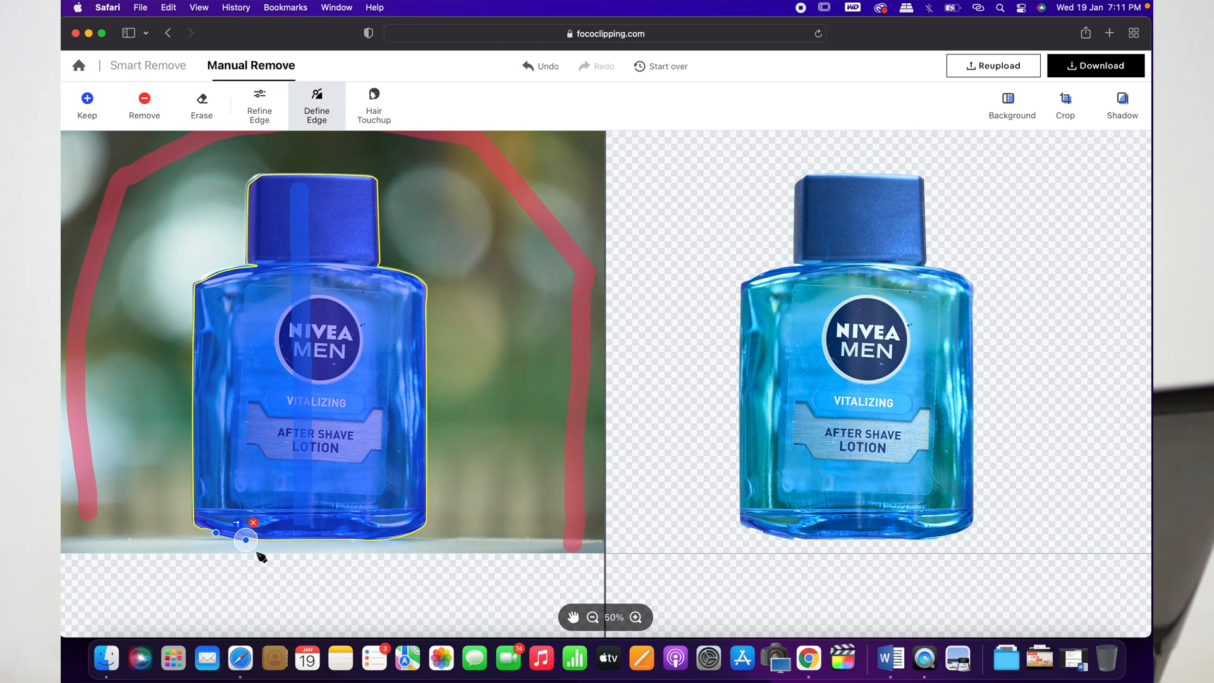
View the download format options for the bottle cutout and close them without downloading
click(1101, 70)
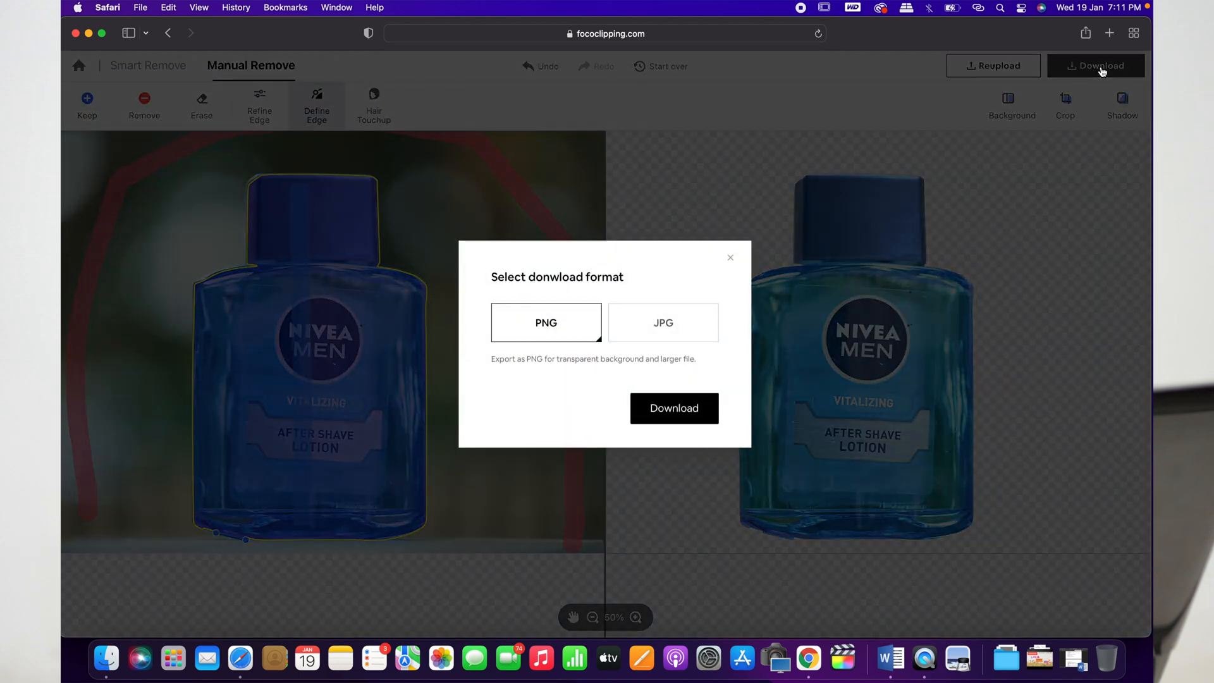
click(734, 260)
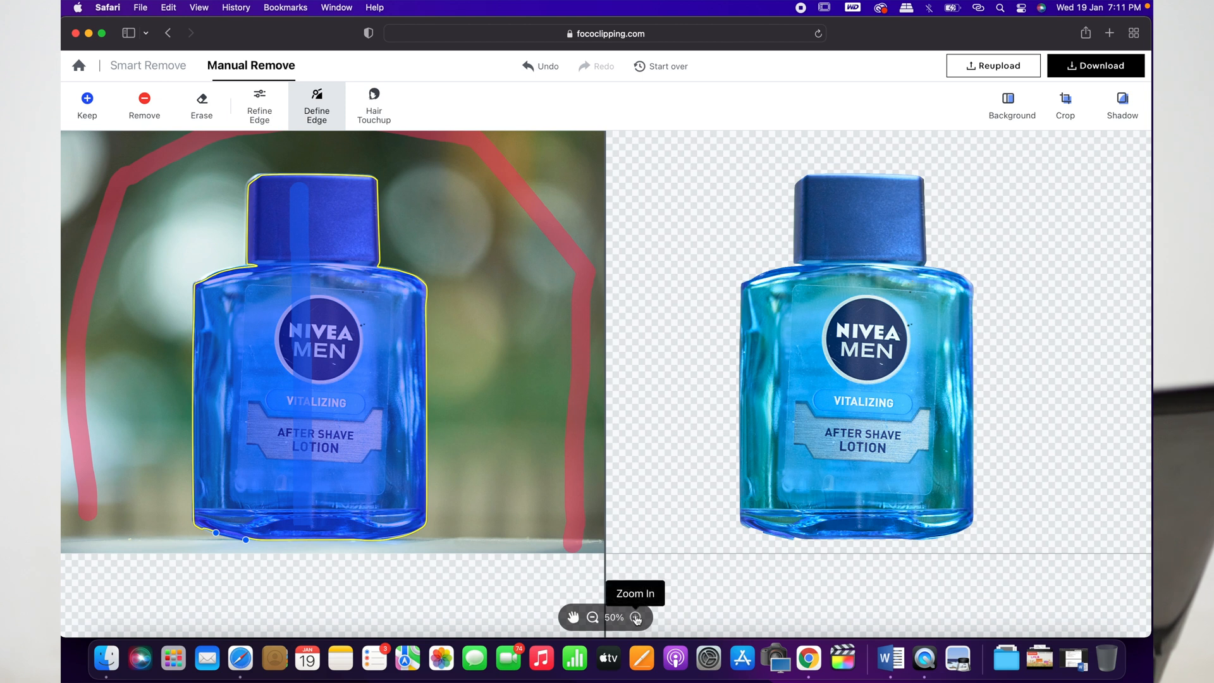
click(592, 617)
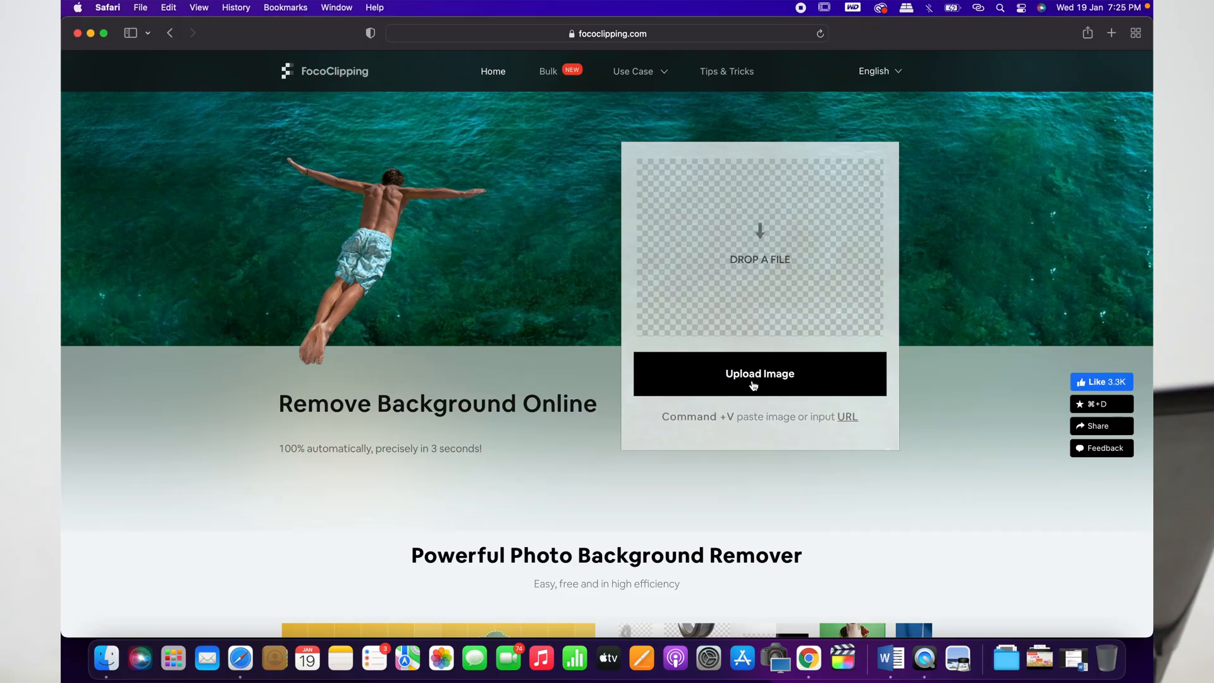
Upload the portrait photo _DSC7324.jpg for background removal
click(765, 377)
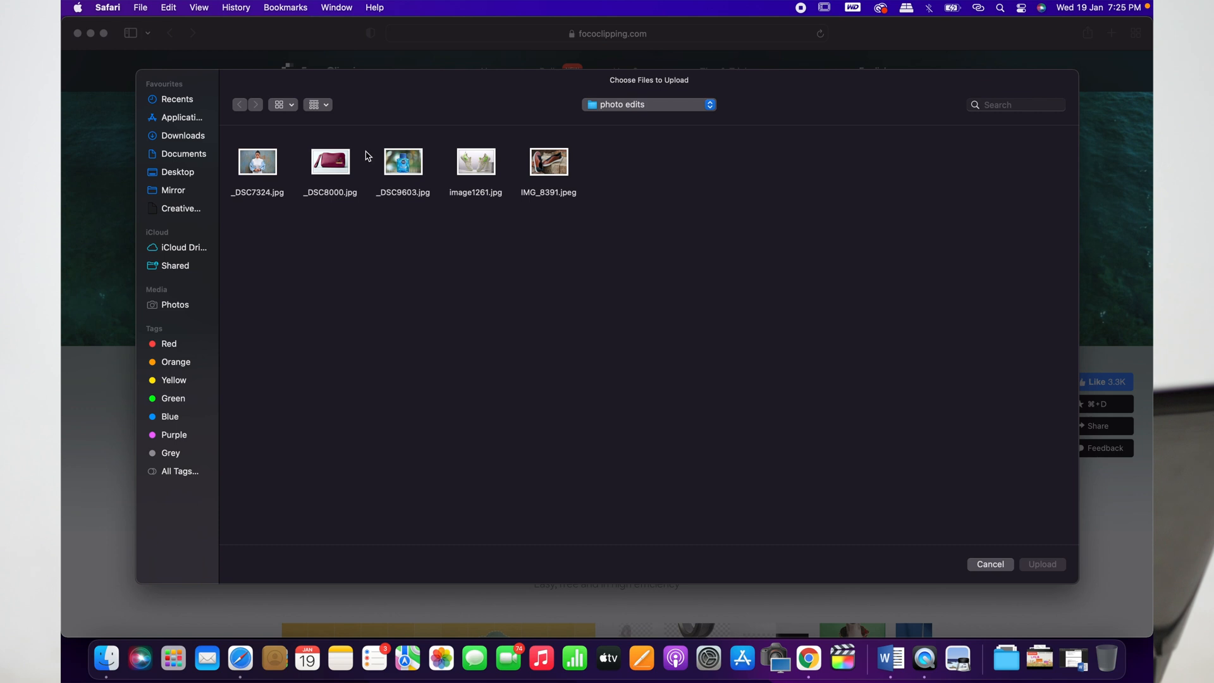
click(270, 160)
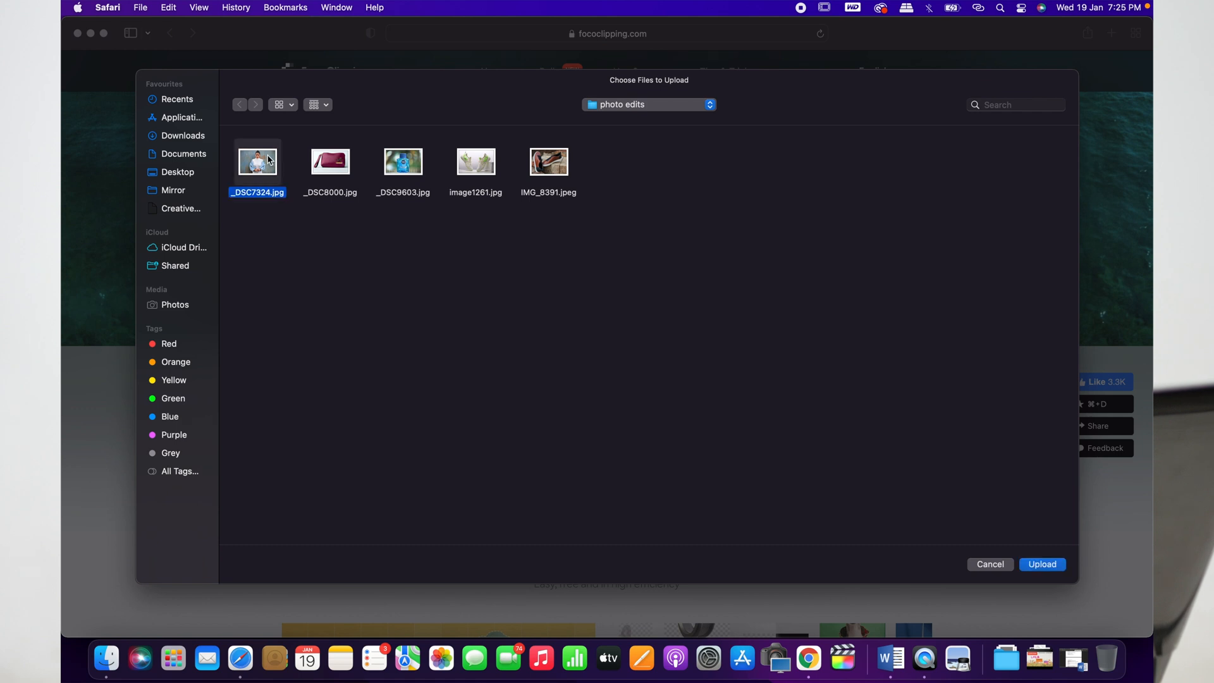
click(1043, 565)
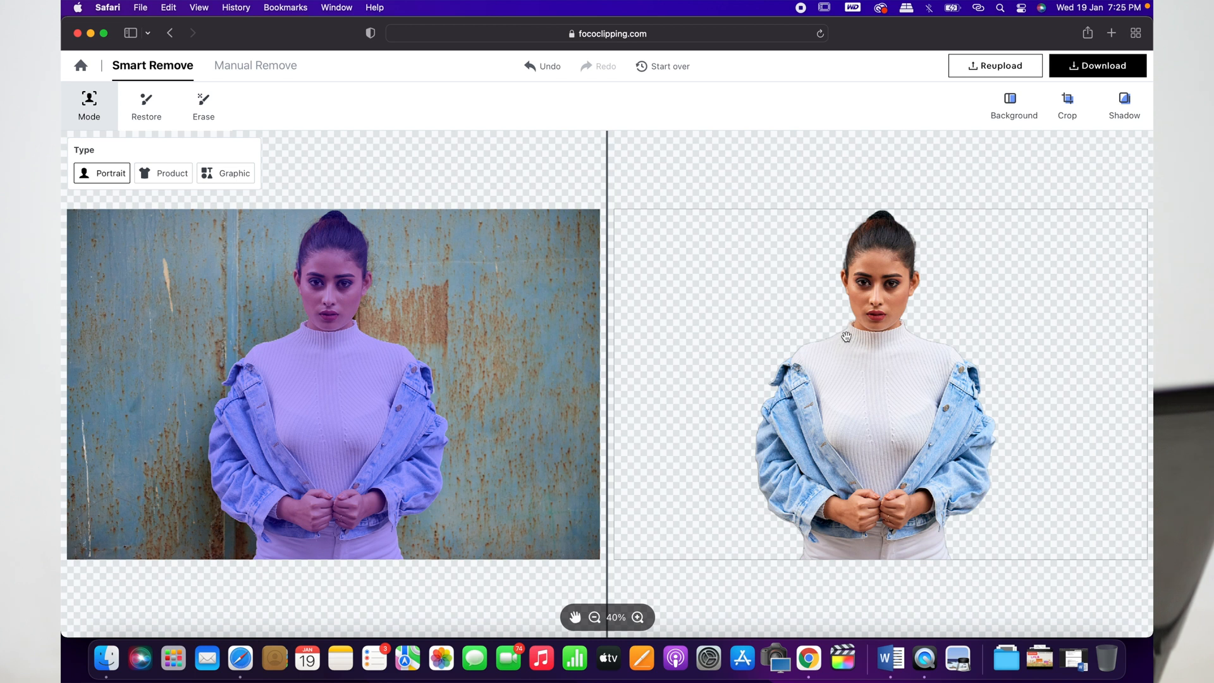
Try a custom colour, medium grey and light red as solid backgrounds behind the portrait cutout
click(1013, 118)
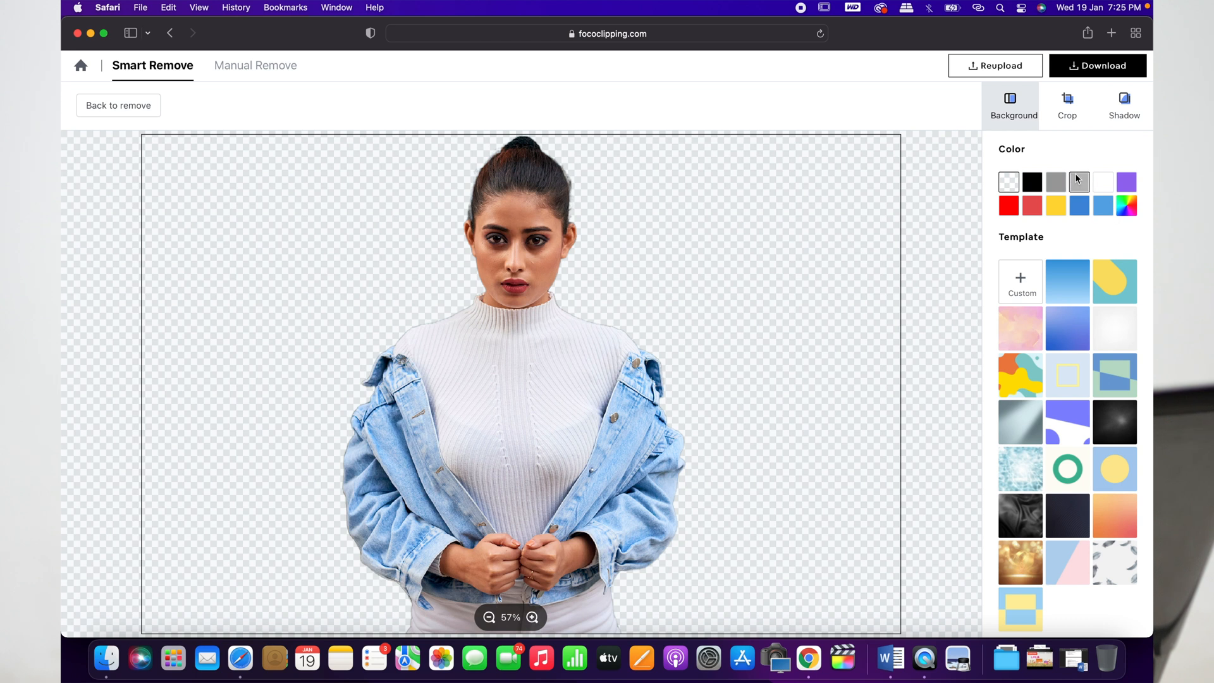
click(1127, 206)
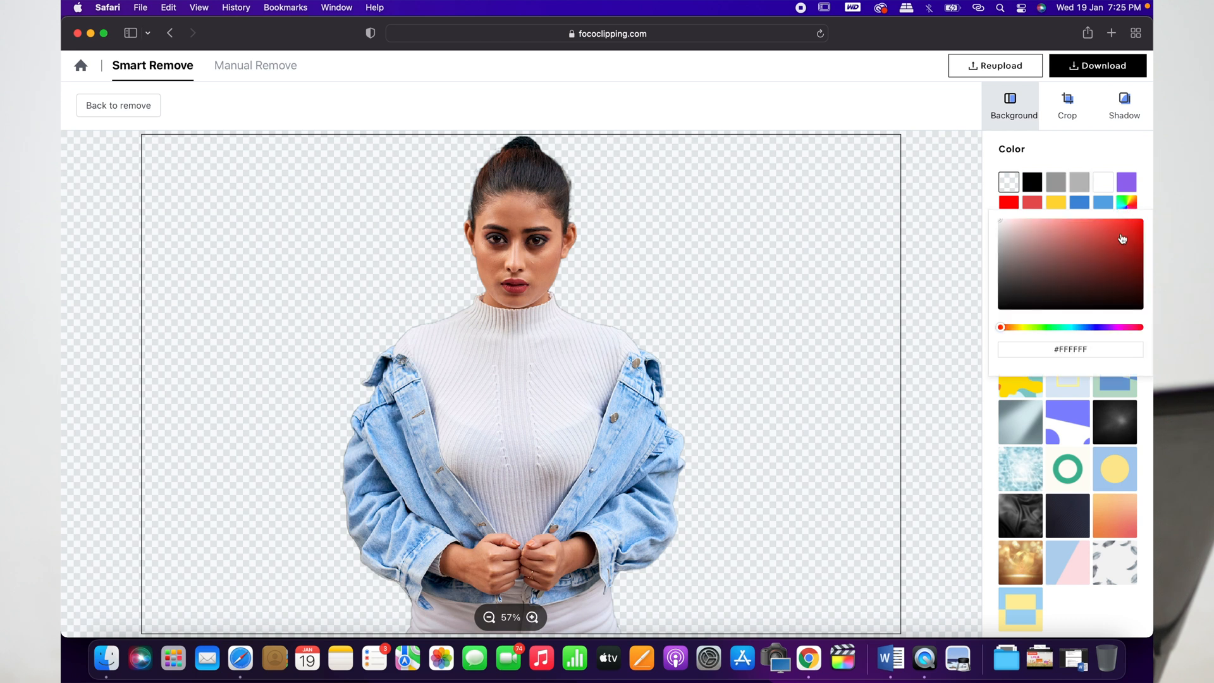
mouse_move(1111, 272)
mouse_down()
mouse_move(1096, 234)
mouse_move(1116, 235)
mouse_move(1074, 238)
mouse_move(1068, 273)
mouse_move(1037, 257)
mouse_move(1125, 247)
mouse_up()
click(1057, 182)
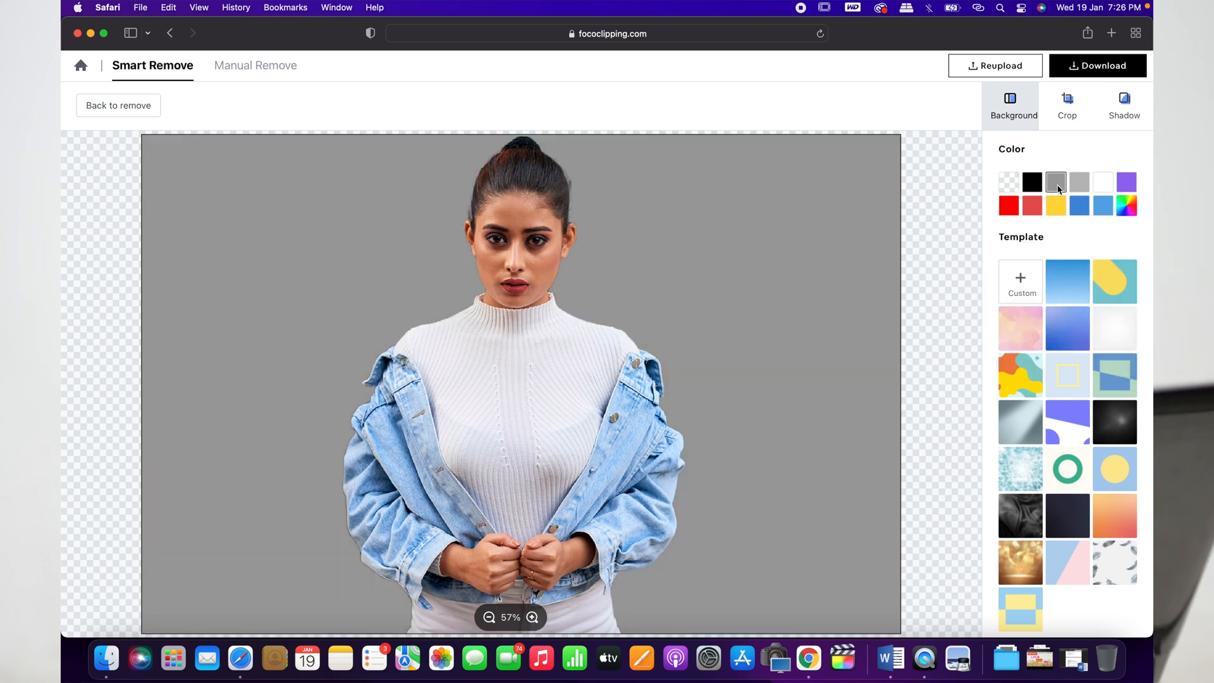
click(1027, 210)
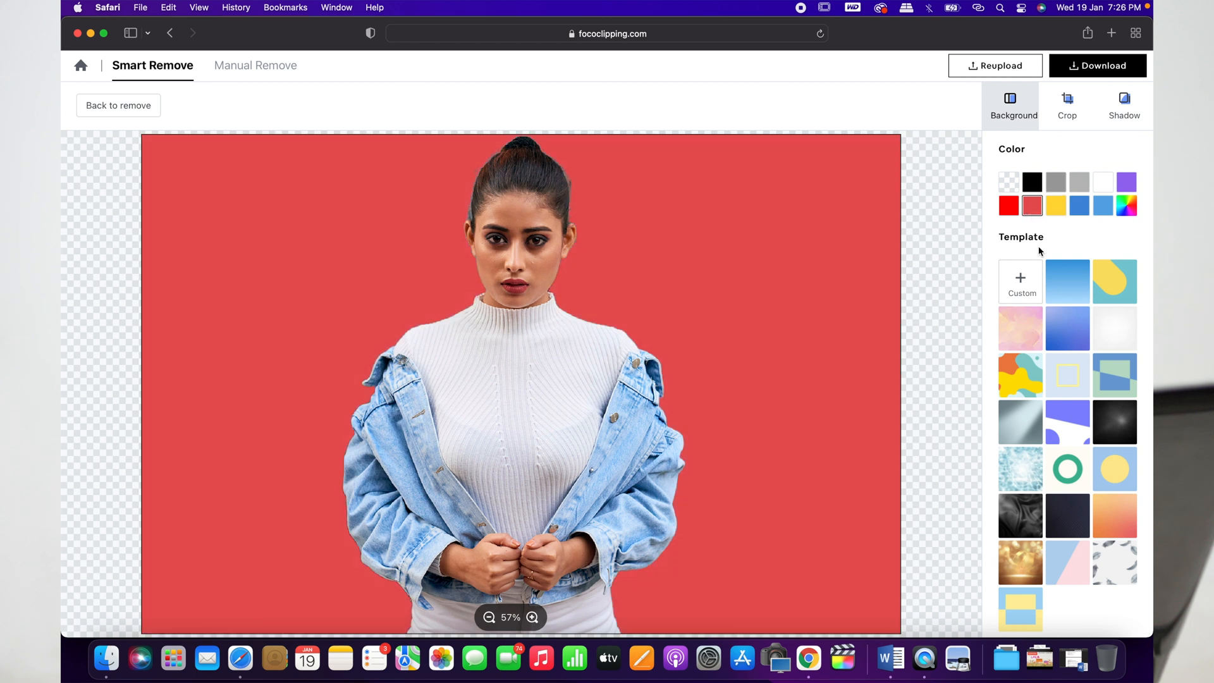
Try the blue gradient, colourful wave, green ring, yellow circle and blue-green geometric templates behind the portrait
click(1066, 345)
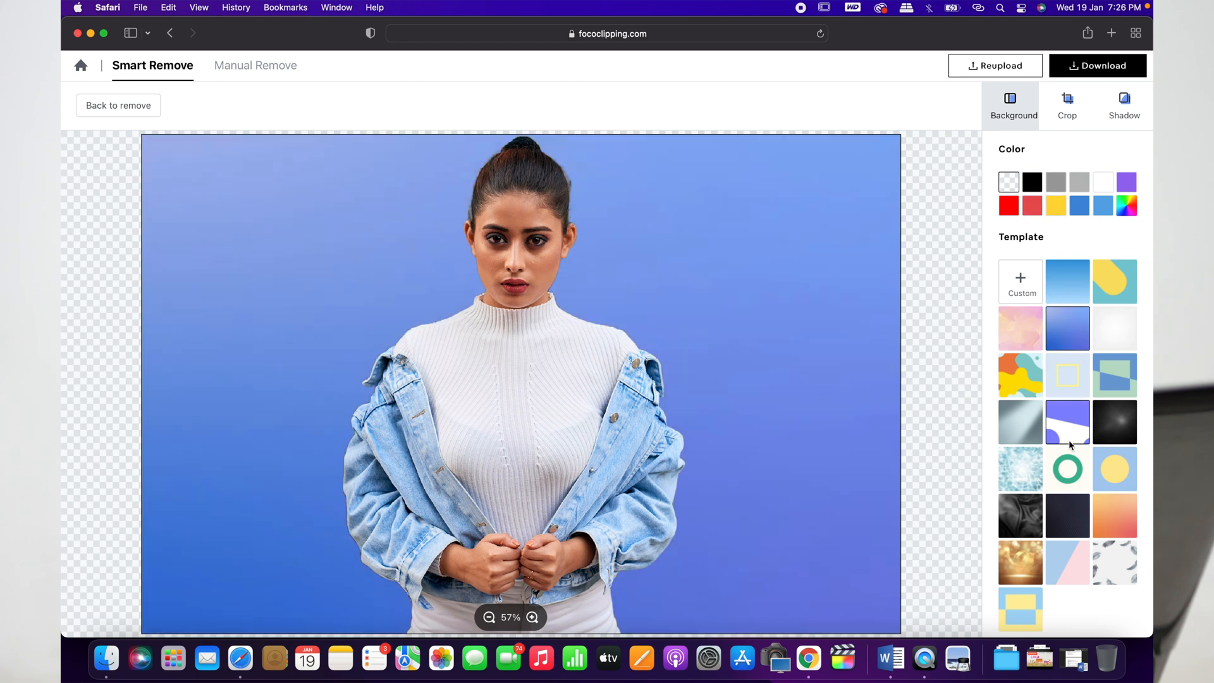
scroll(1037, 367, down, 1)
click(1013, 383)
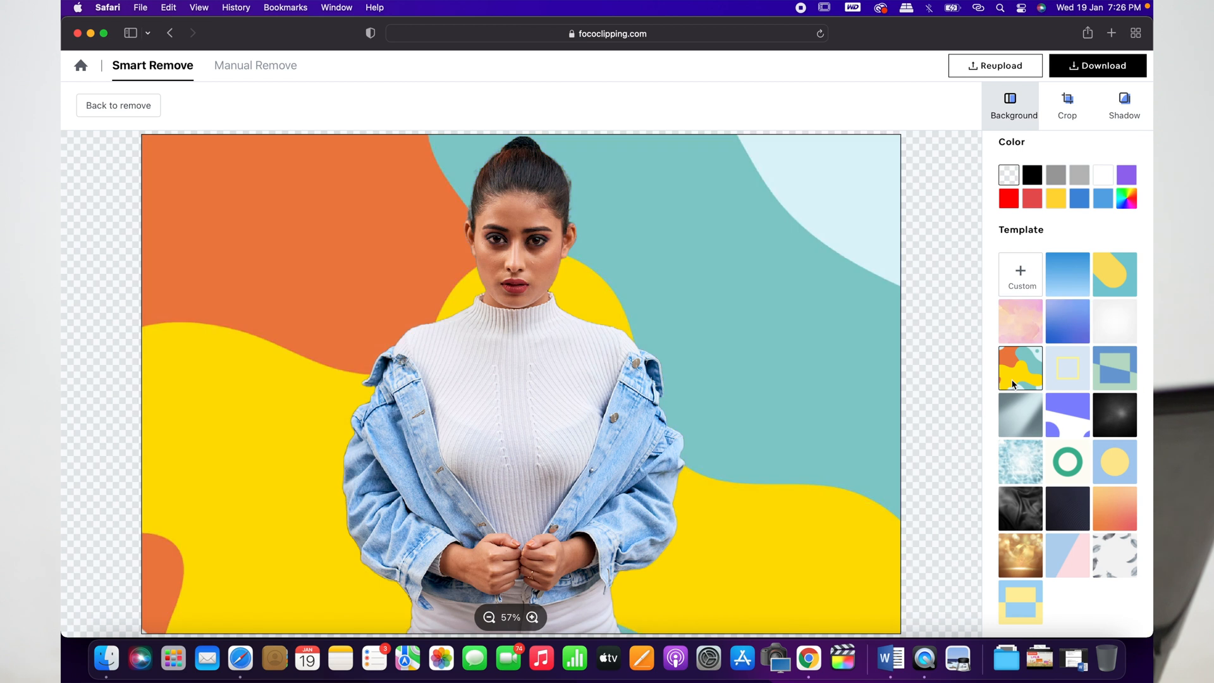
click(1067, 461)
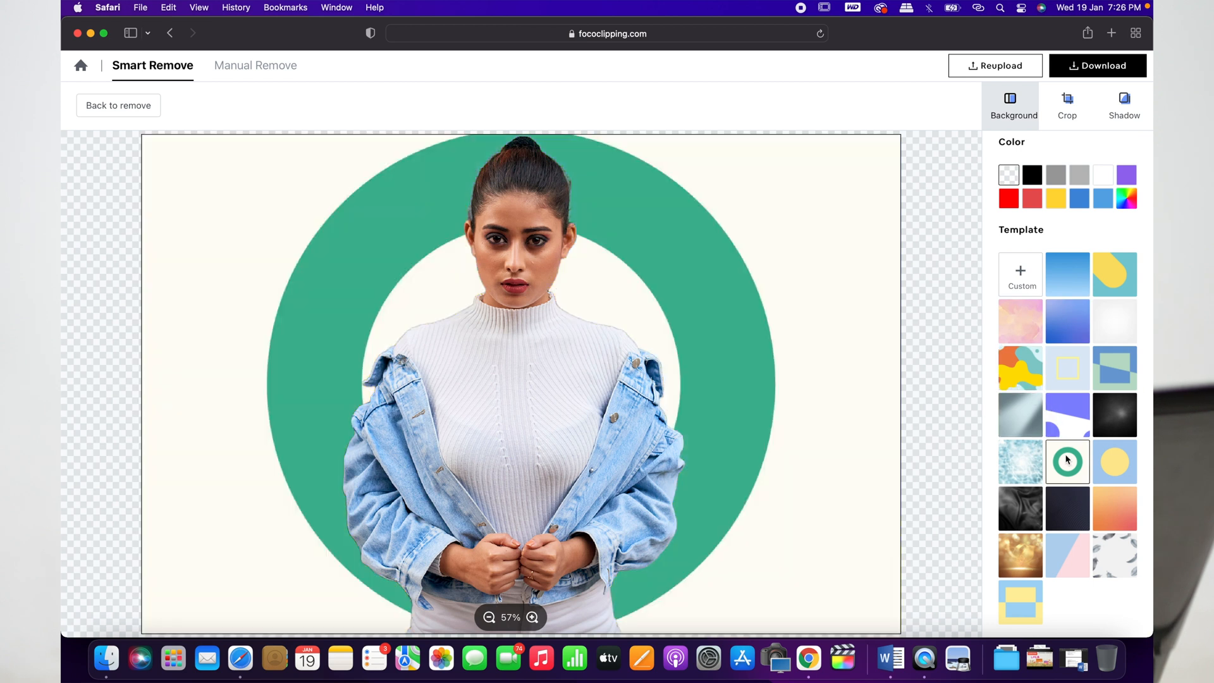
click(1097, 458)
click(1104, 387)
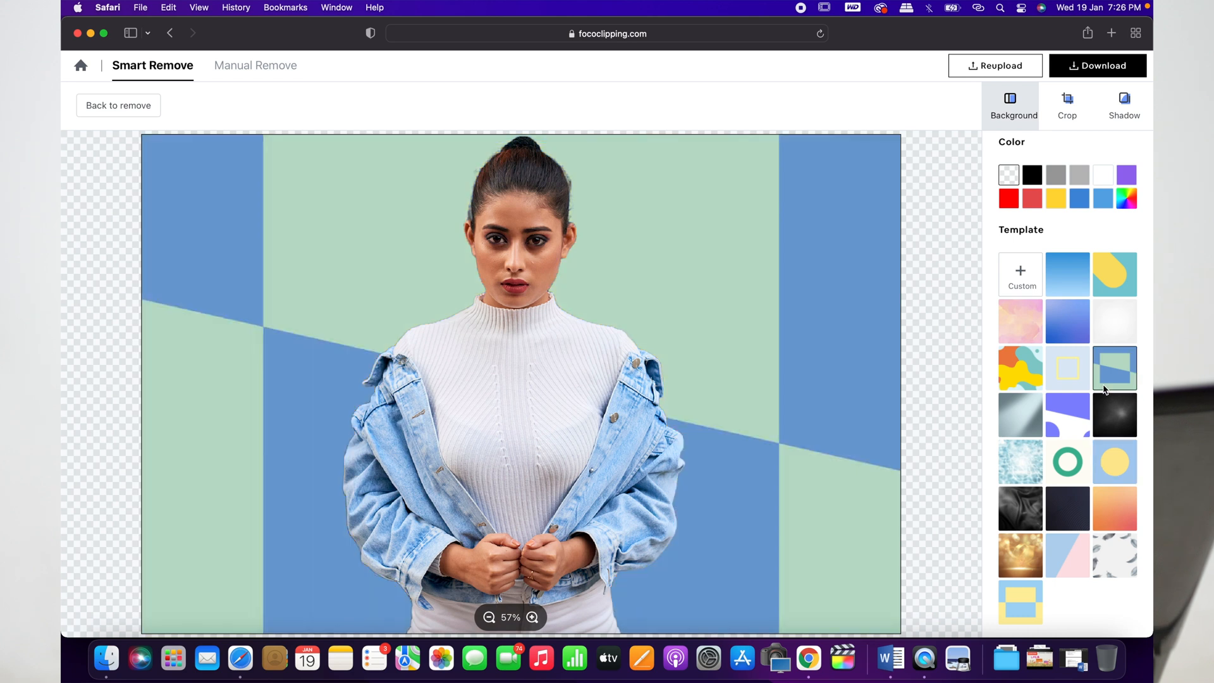
Cancel choosing a custom background image and apply the green ring template behind the portrait
click(1023, 282)
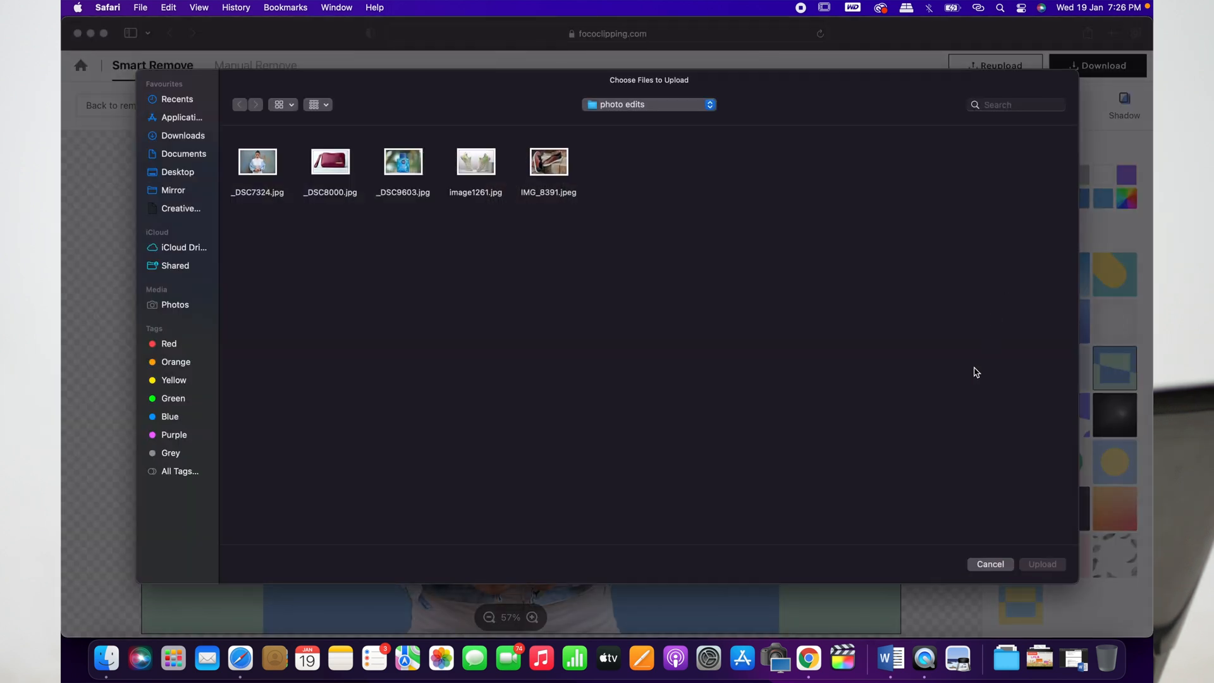
click(988, 564)
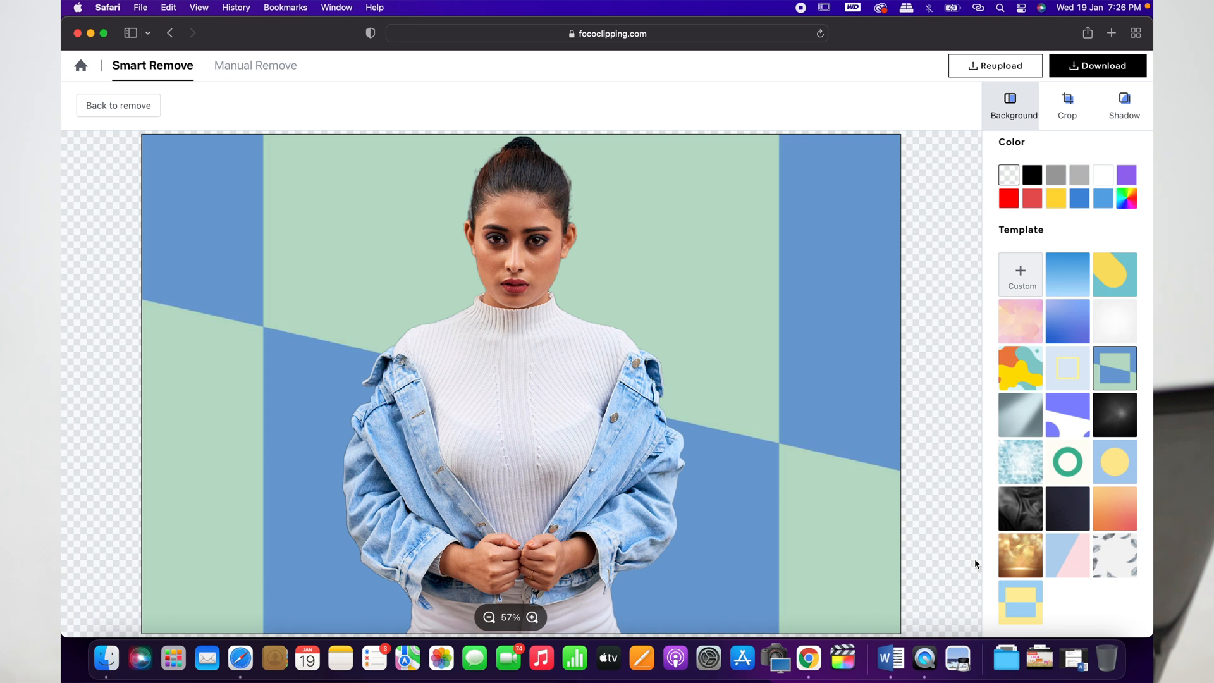
click(1068, 450)
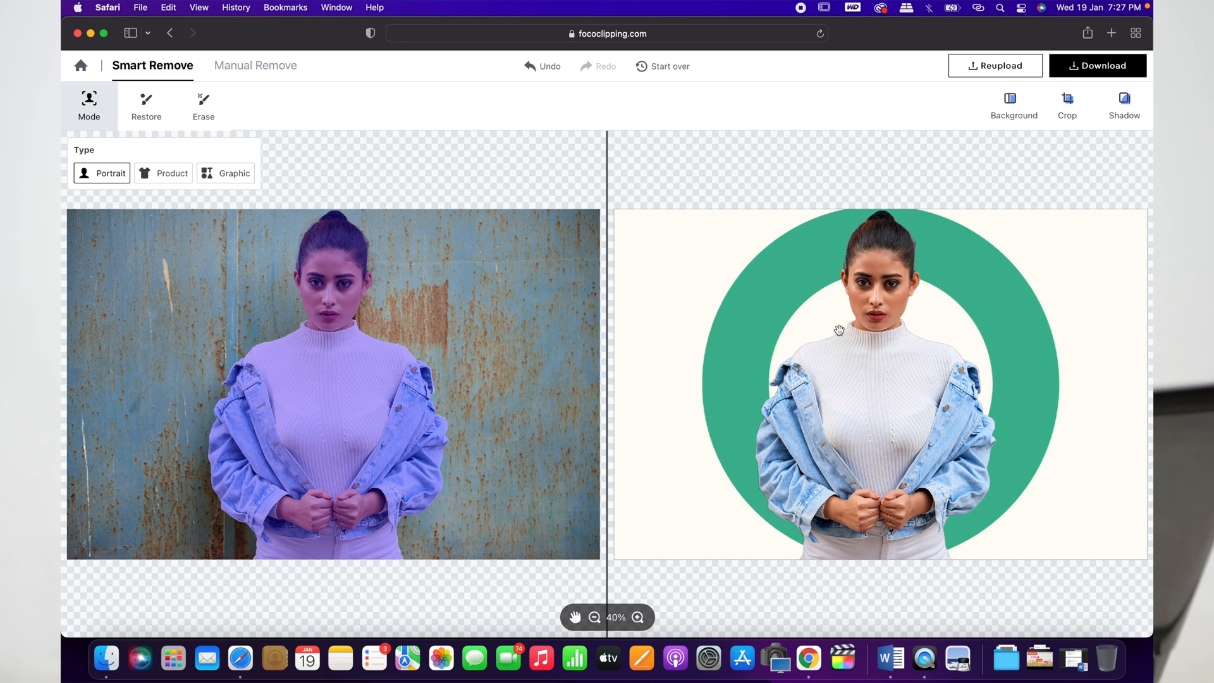
Try erasing along the edge of the woman's hair with a smaller Erase brush and undo the stroke
click(146, 104)
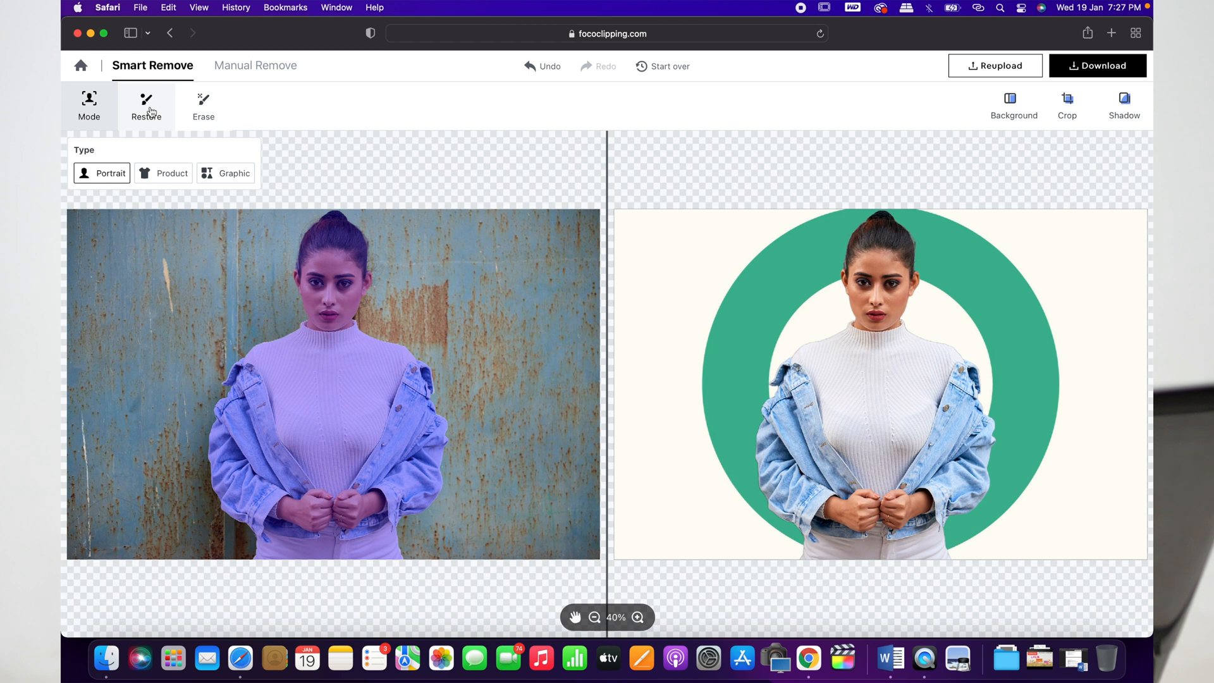
click(196, 113)
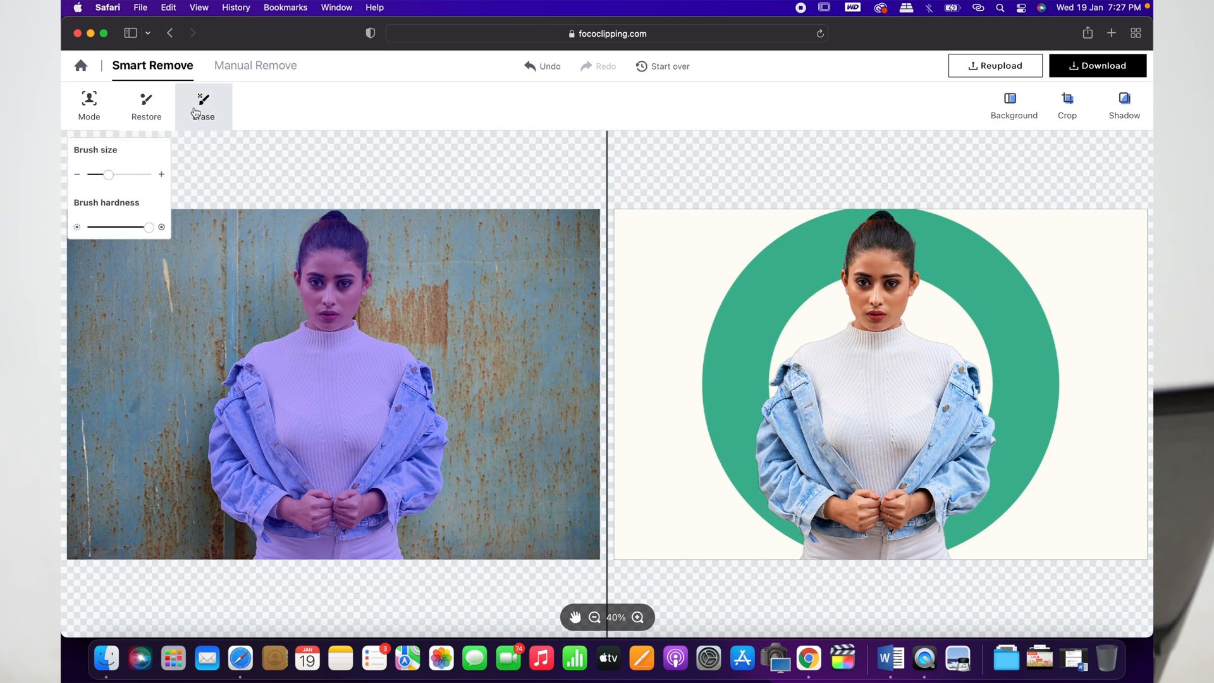
click(141, 106)
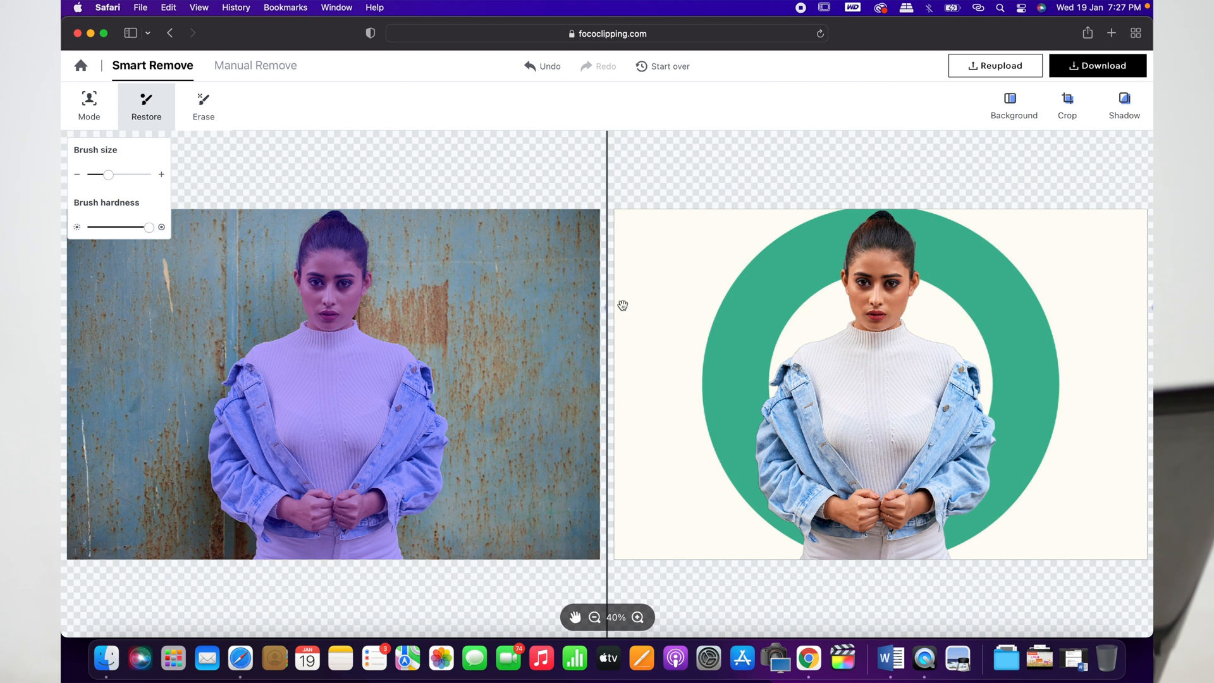
click(637, 619)
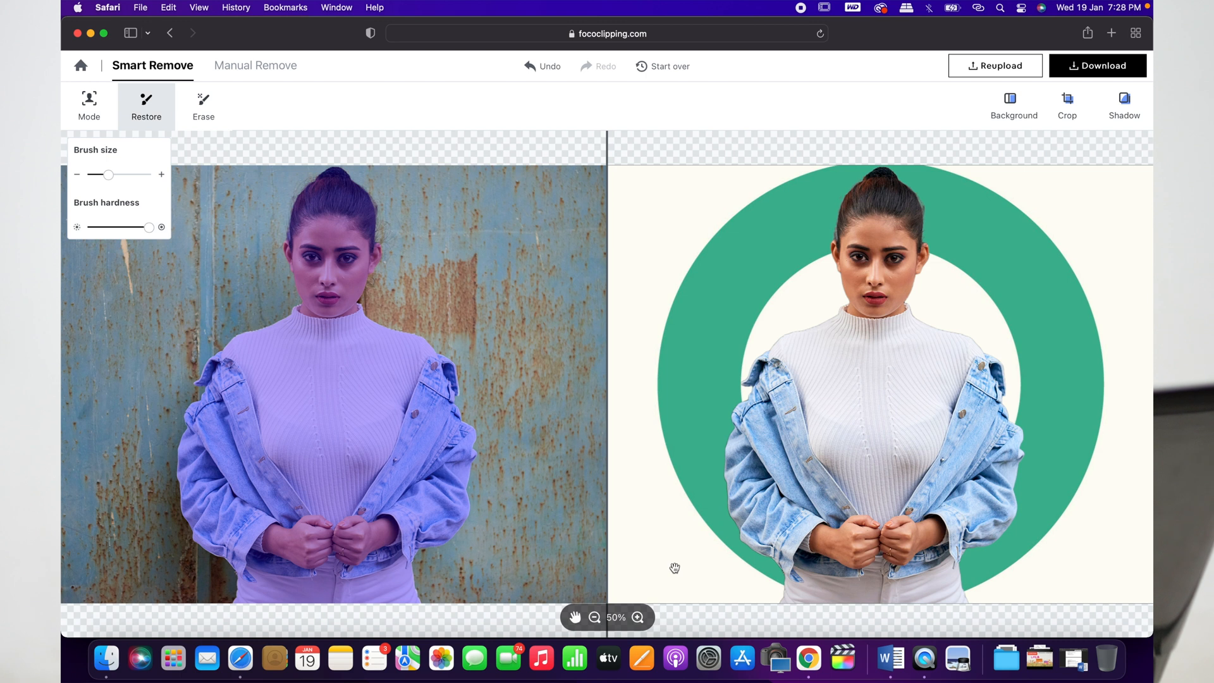
click(637, 617)
click(637, 618)
click(637, 617)
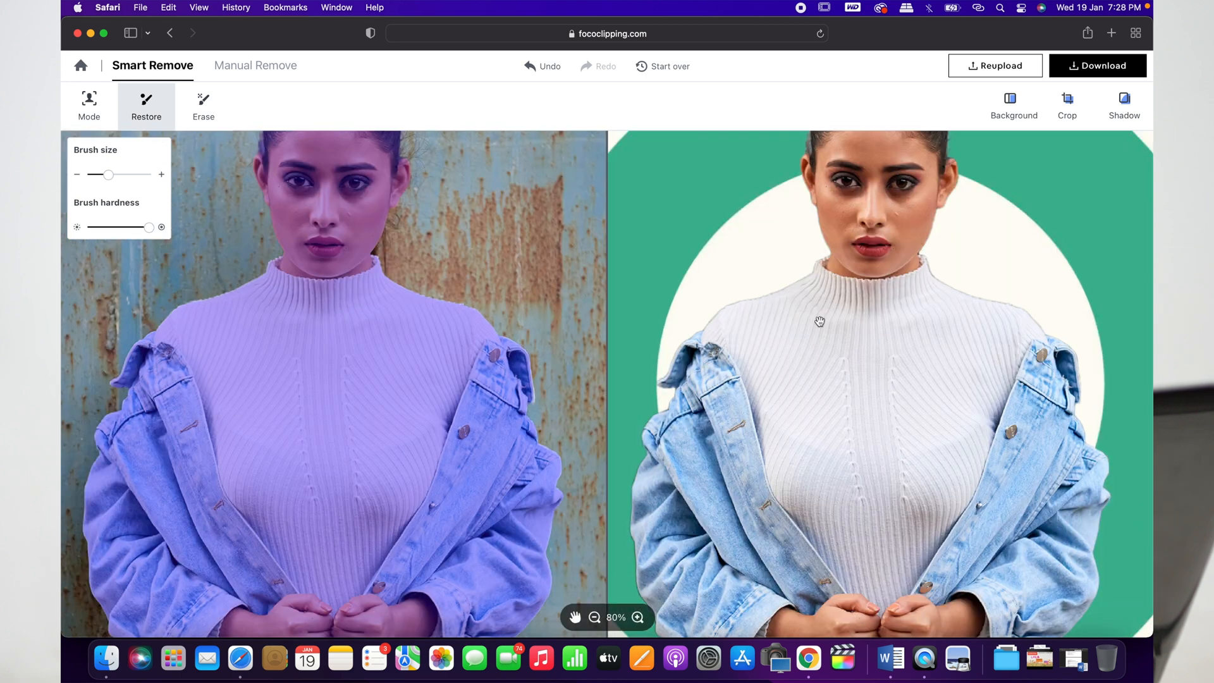
scroll(819, 424, up, 3)
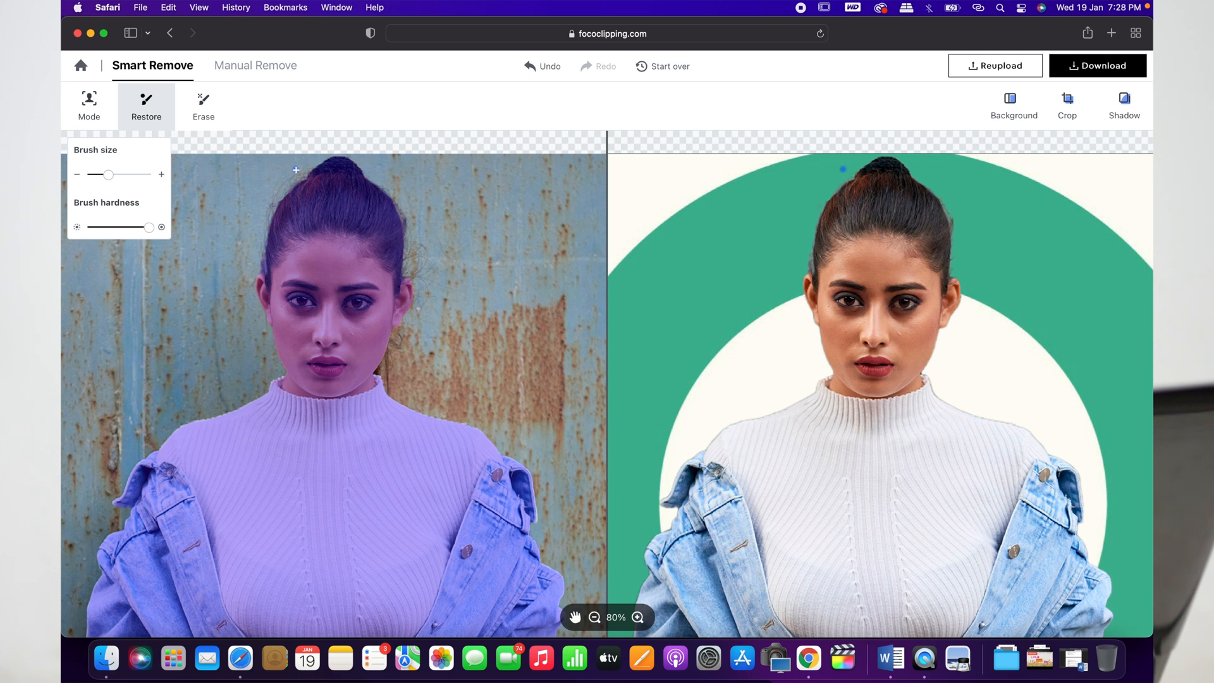
click(203, 106)
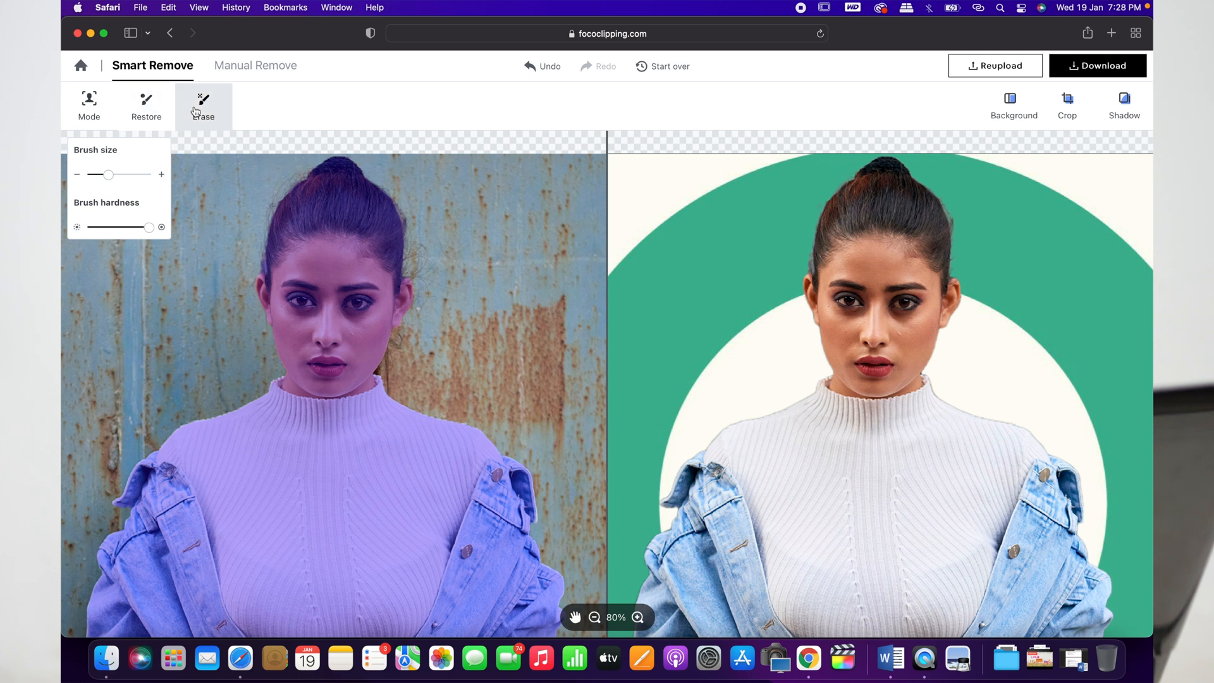
drag(108, 175, 96, 175)
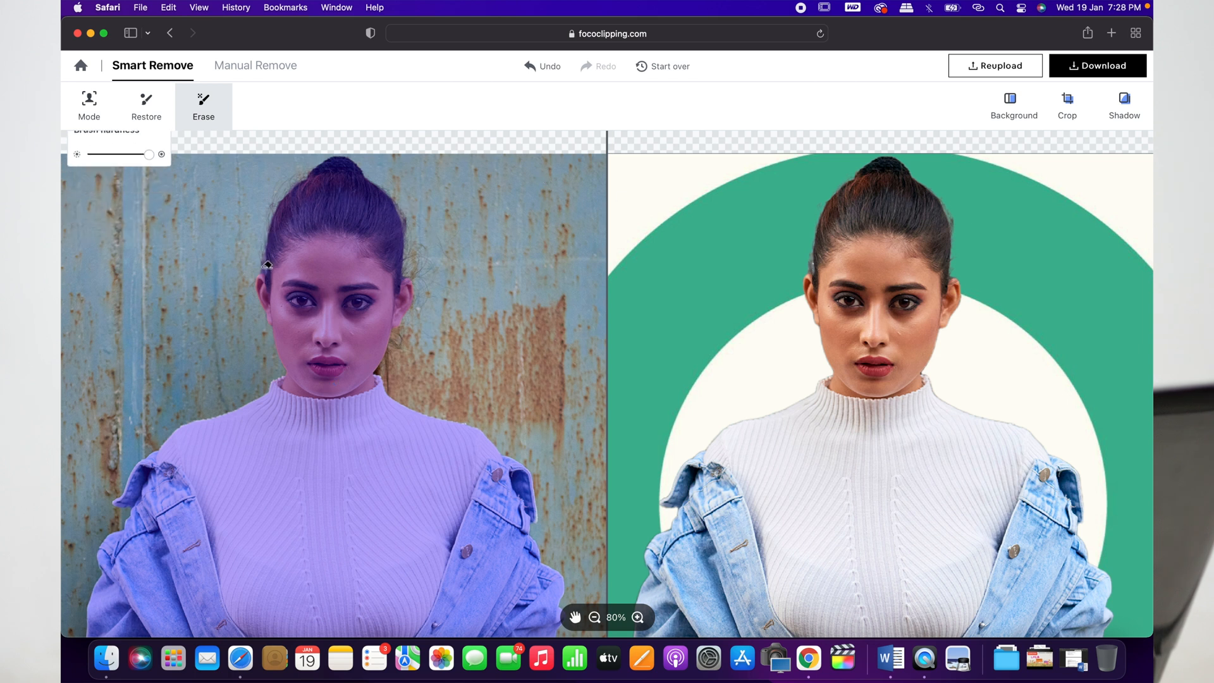
mouse_move(267, 254)
mouse_down()
mouse_move(266, 270)
mouse_move(277, 210)
mouse_up()
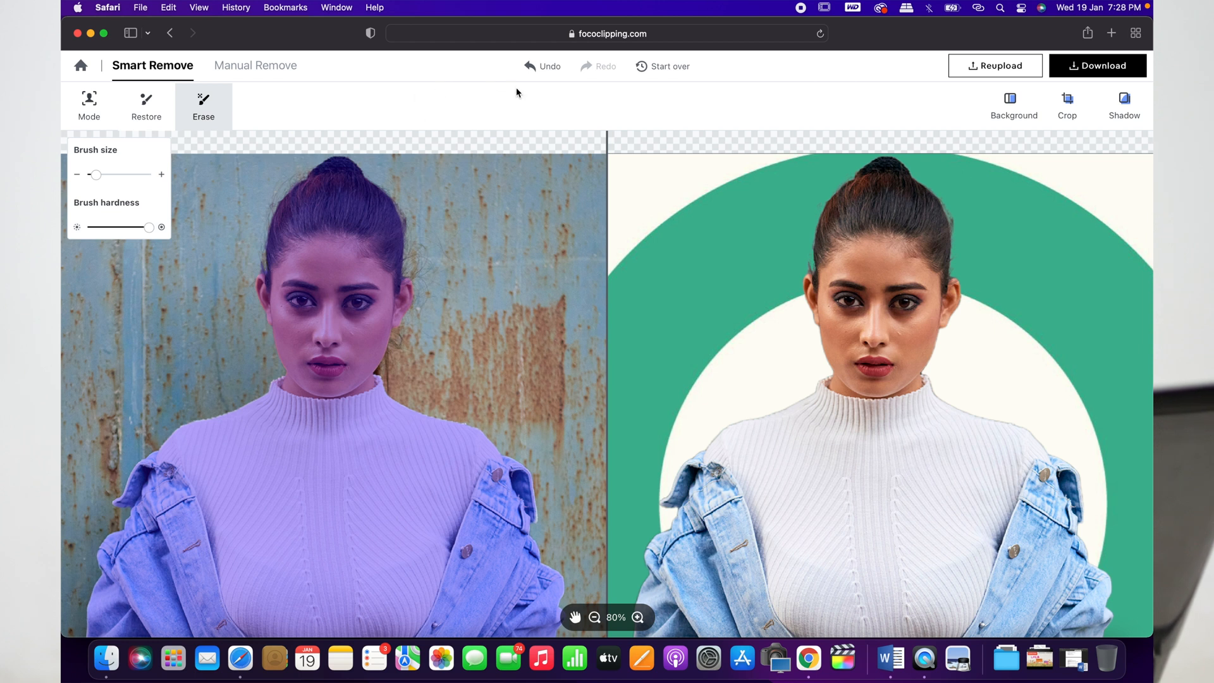
click(553, 69)
Try the blue-green geometric, rippling water, pink watercolour, blue-pink diagonal and blue-yellow block templates behind the portrait
scroll(531, 334, down, 6)
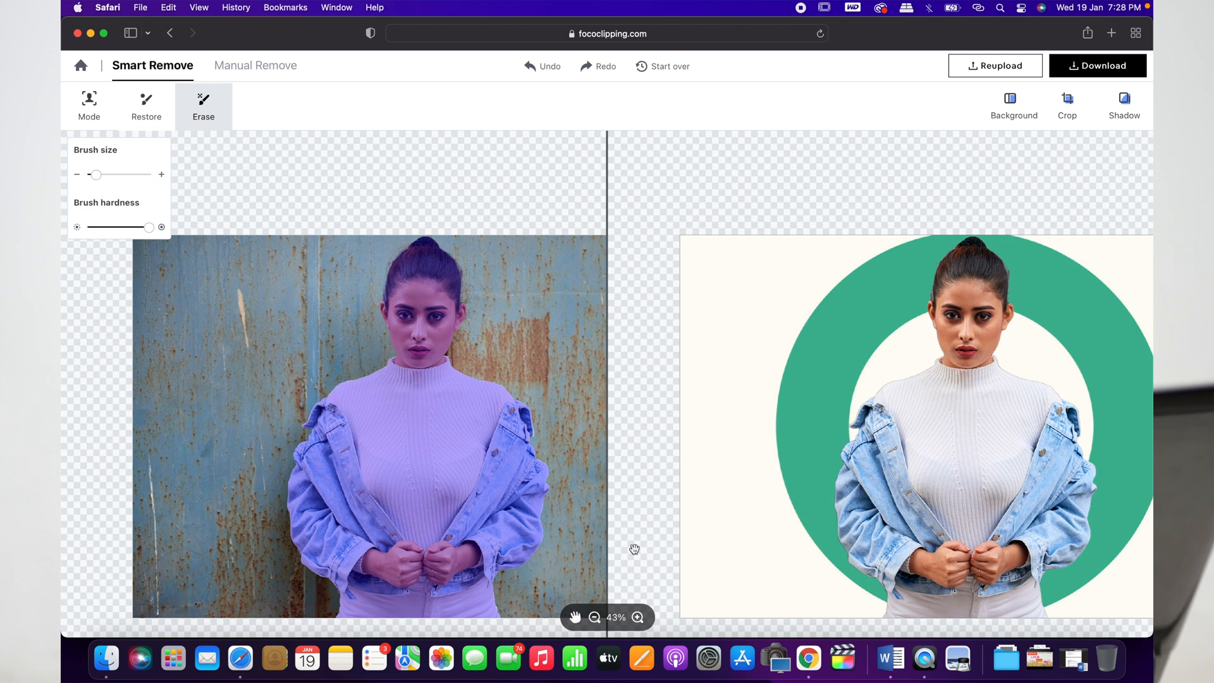
click(575, 616)
drag(798, 513, 741, 431)
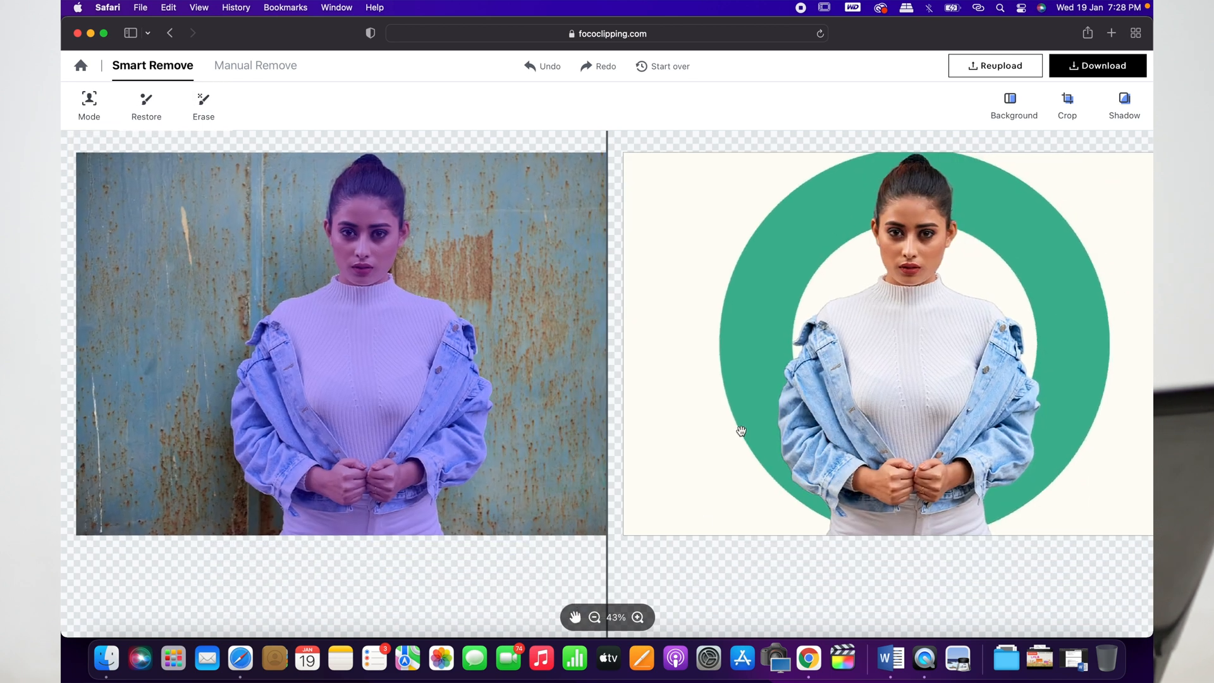
click(1019, 120)
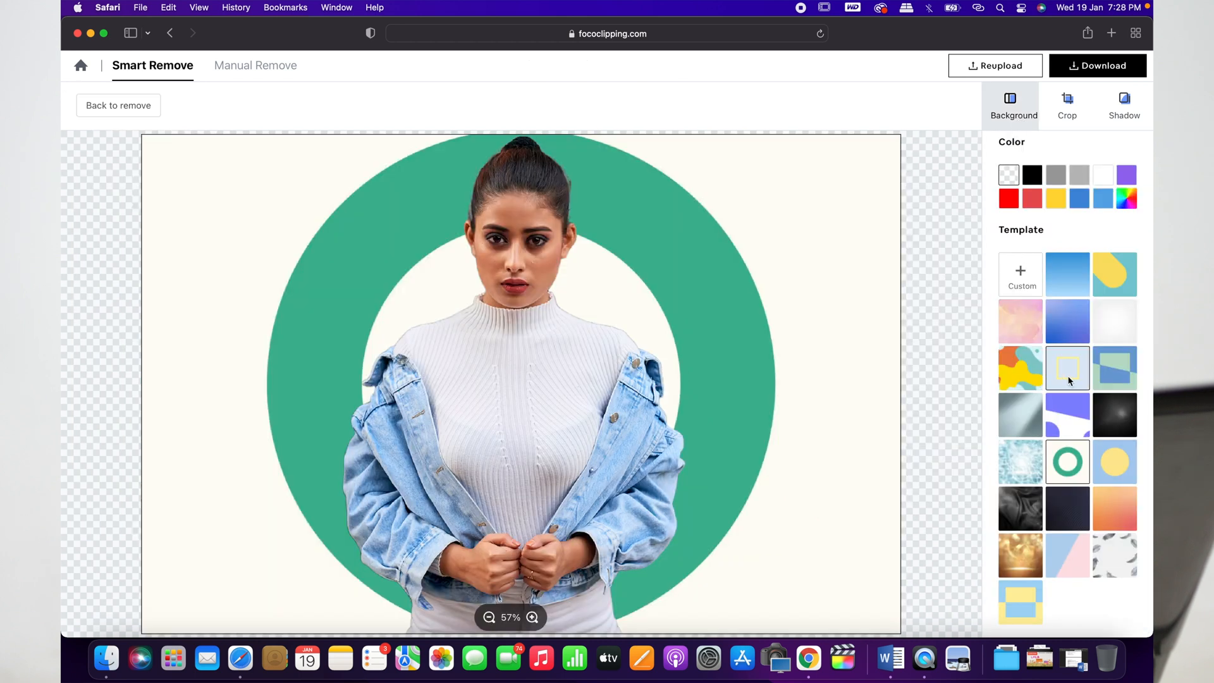
click(1114, 383)
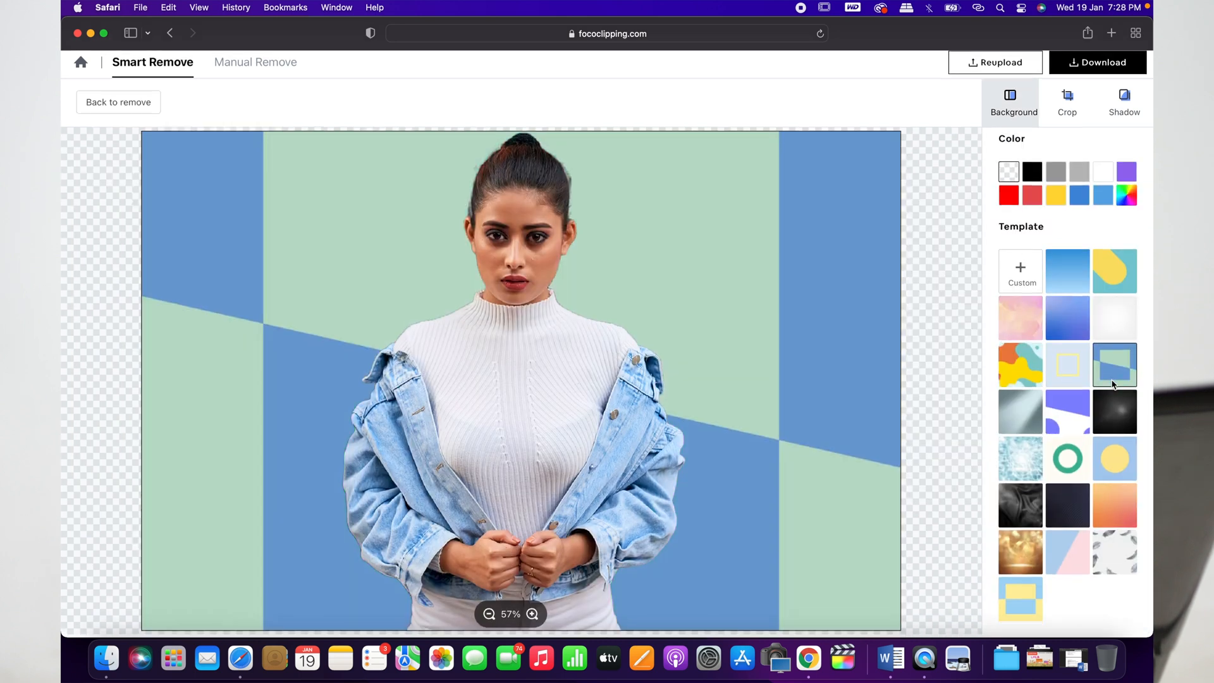
click(1025, 468)
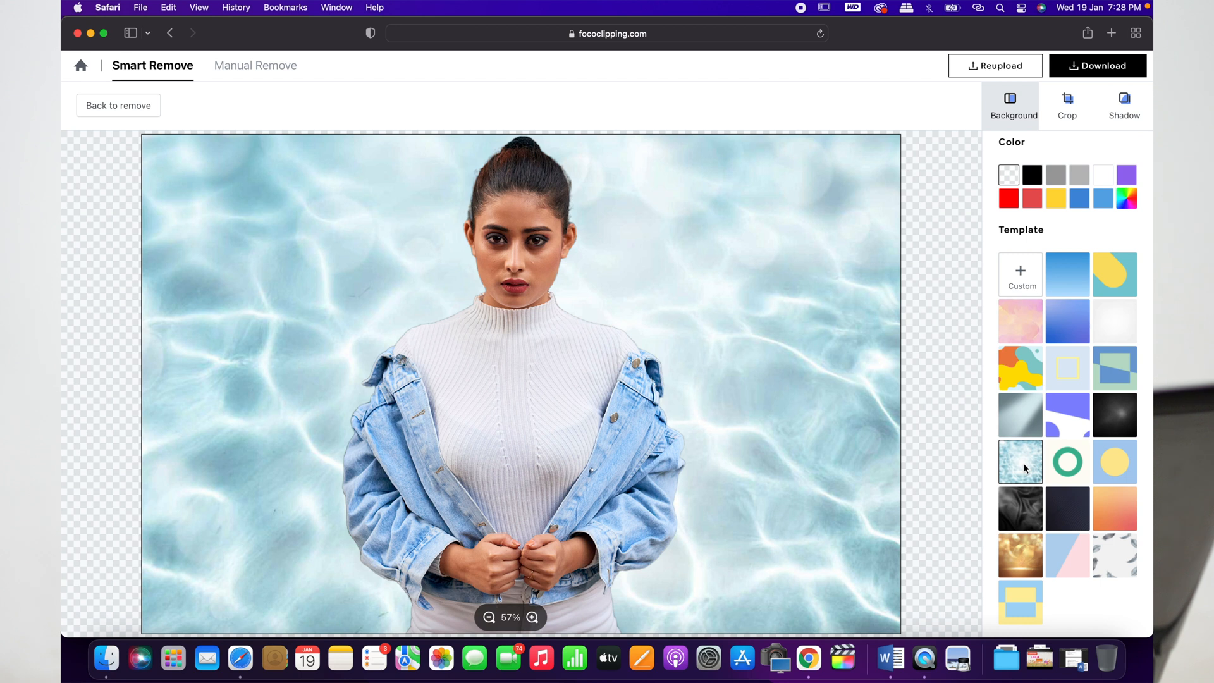
click(1028, 317)
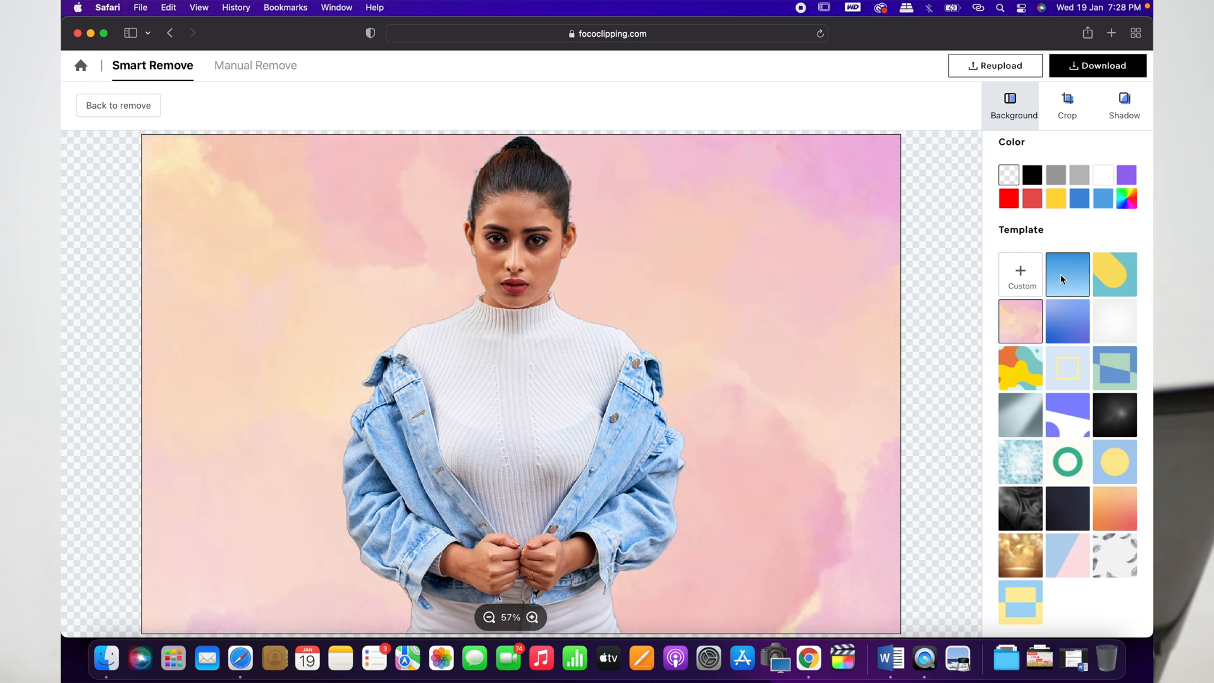
click(1068, 560)
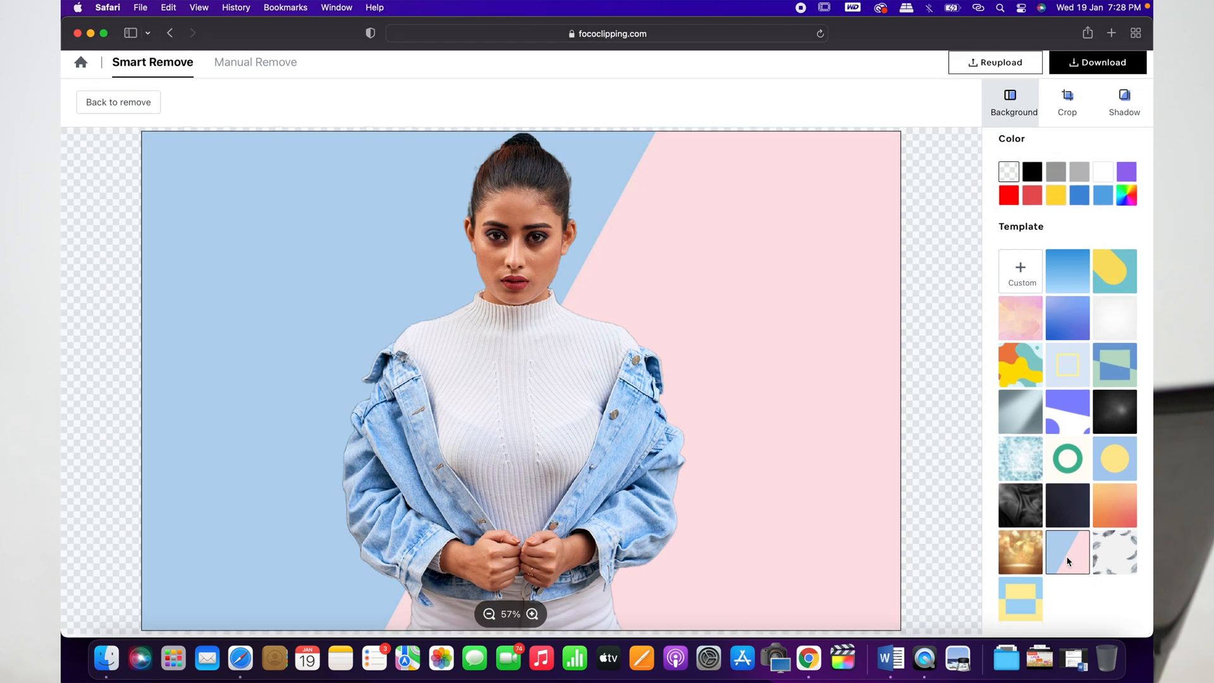
click(1034, 597)
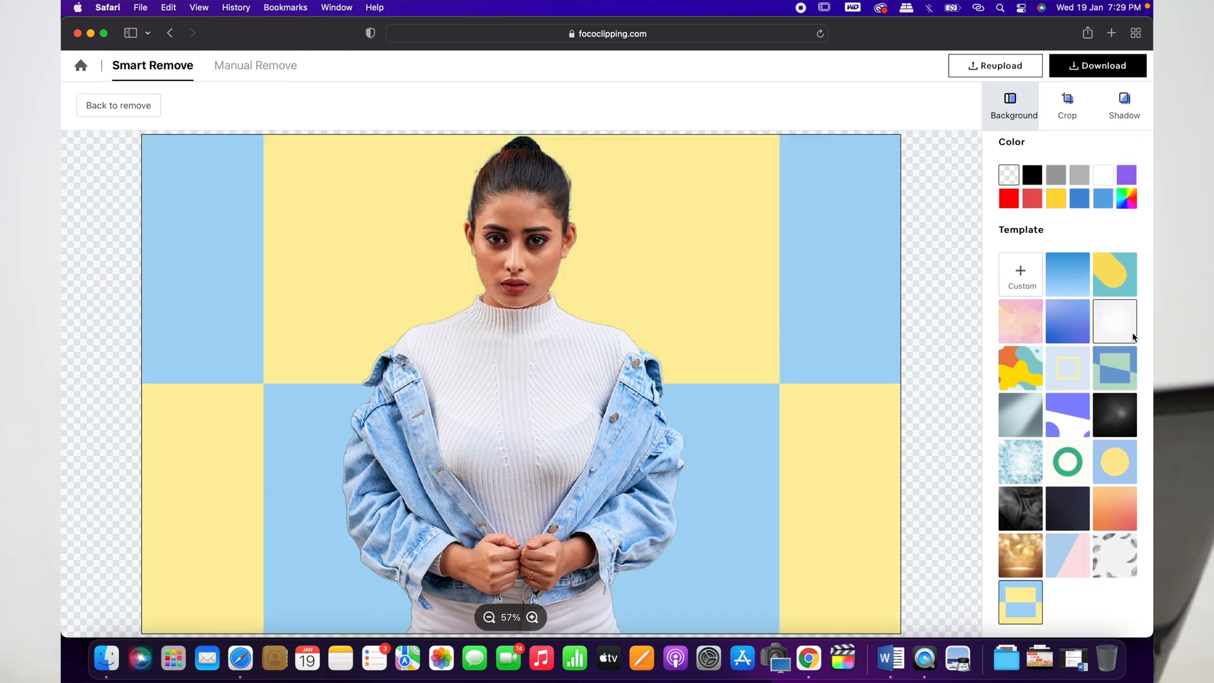
Try the yellow-teal and shaded grey templates behind the portrait and settle on the green ring template
click(1122, 278)
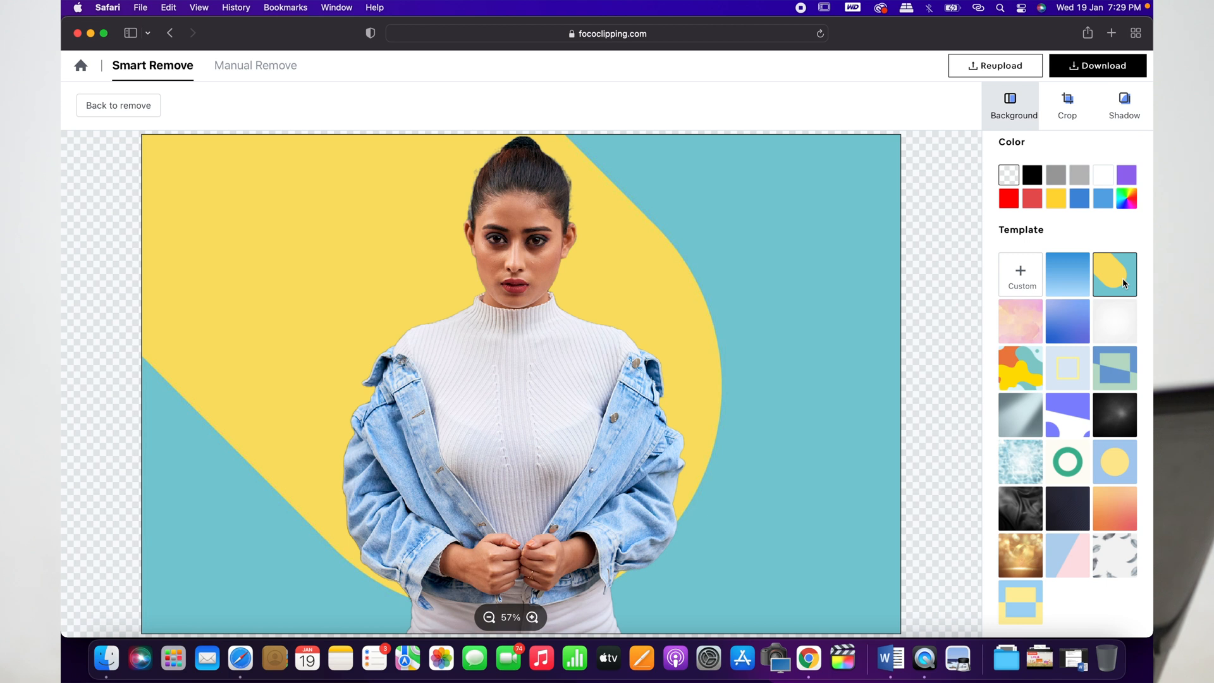
click(1065, 473)
click(1028, 420)
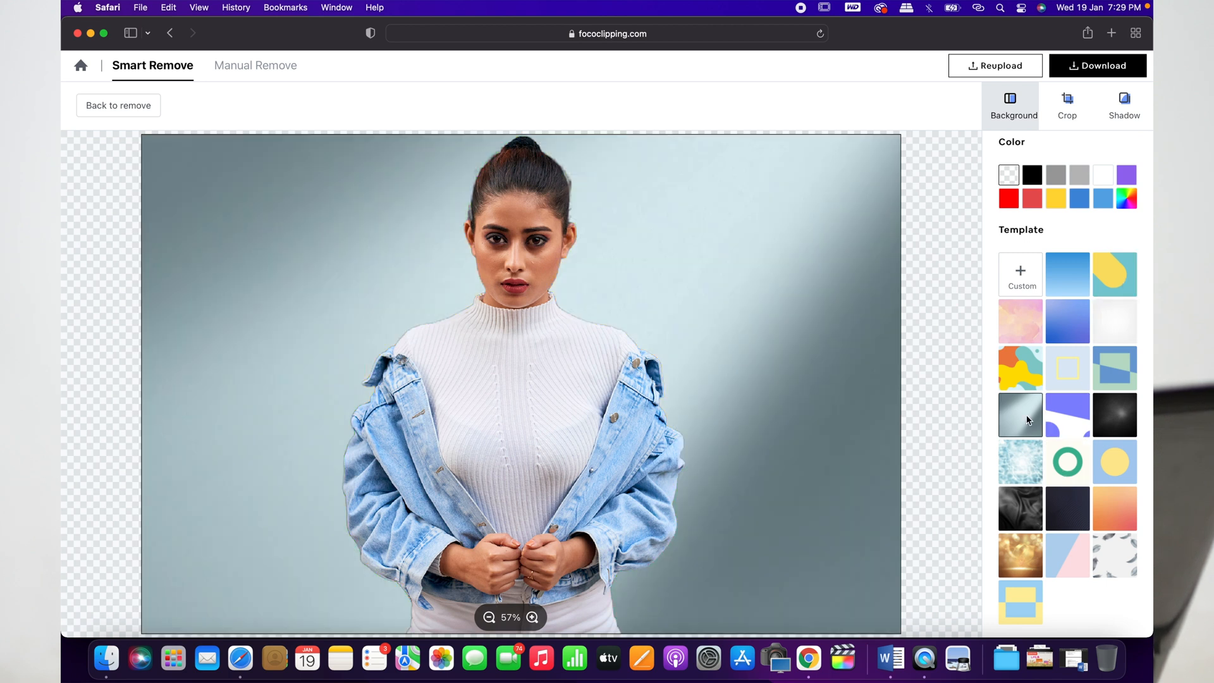
click(1068, 455)
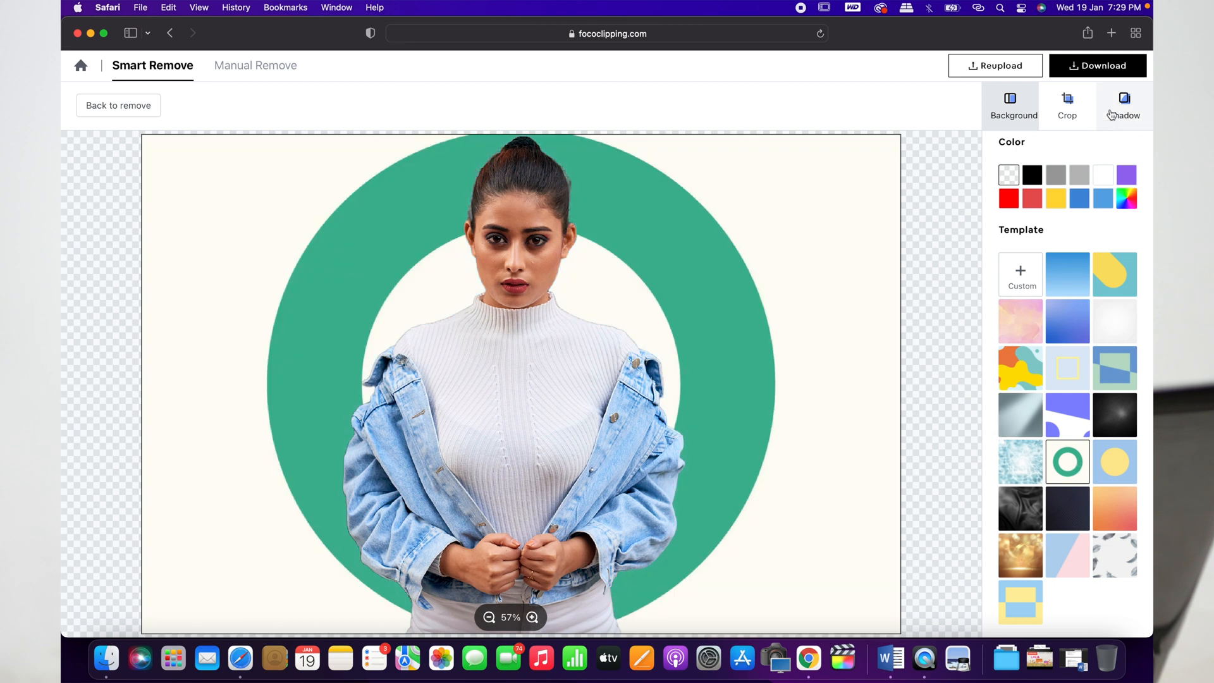
Download the portrait with the green ring background as a JPG at 100% quality and open the downloaded file
click(1105, 66)
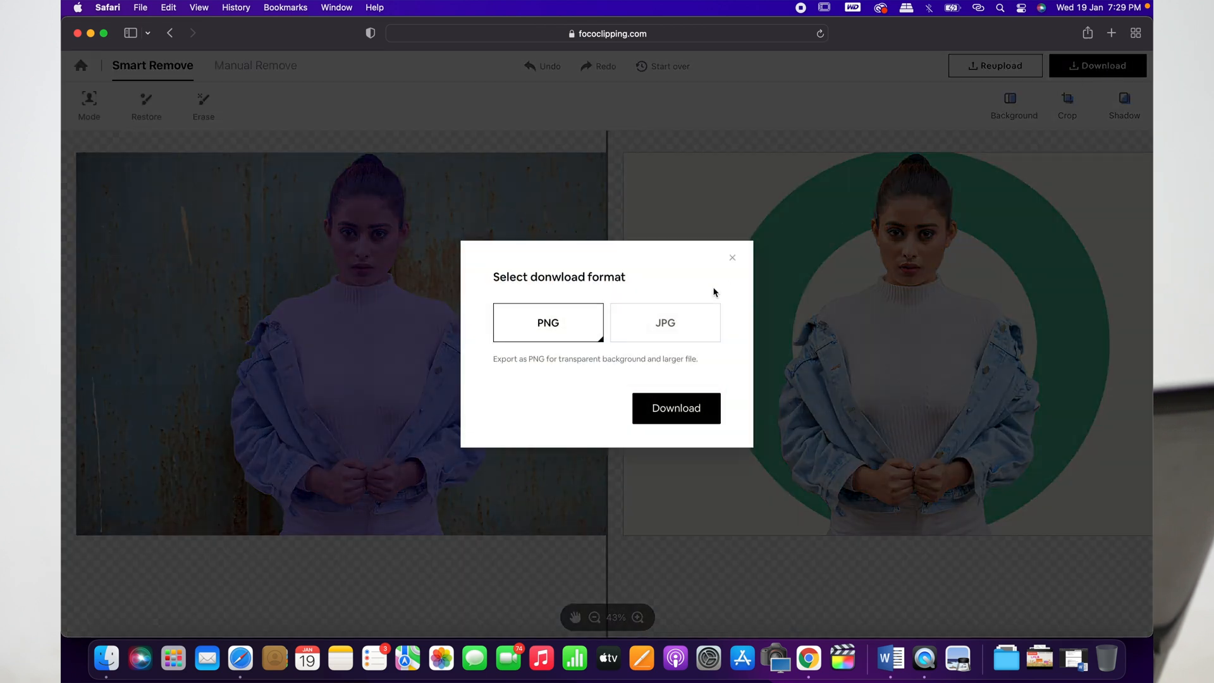
click(658, 331)
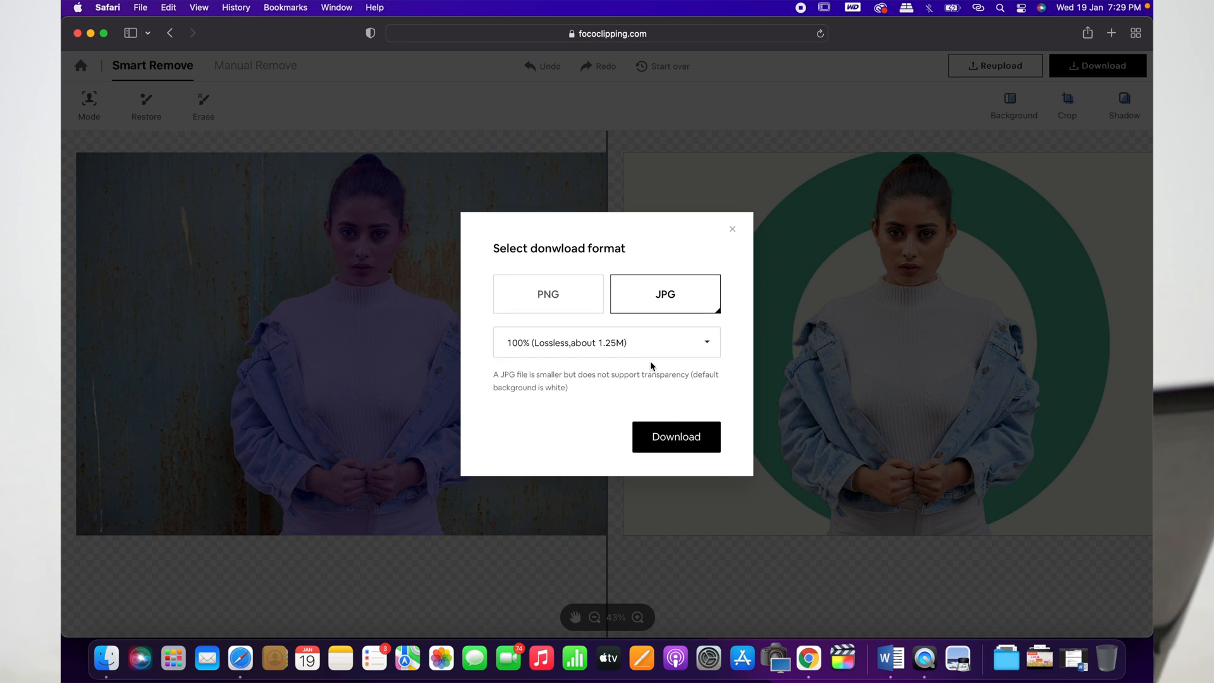
click(673, 435)
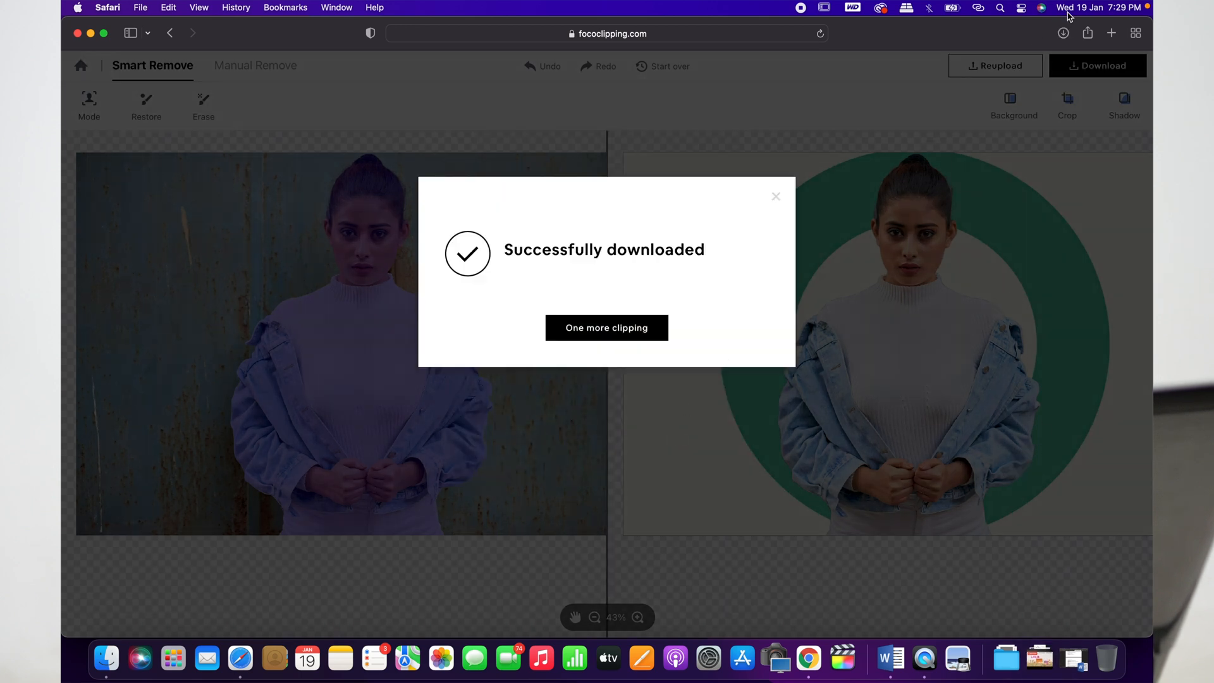
click(1063, 35)
double_click(1023, 88)
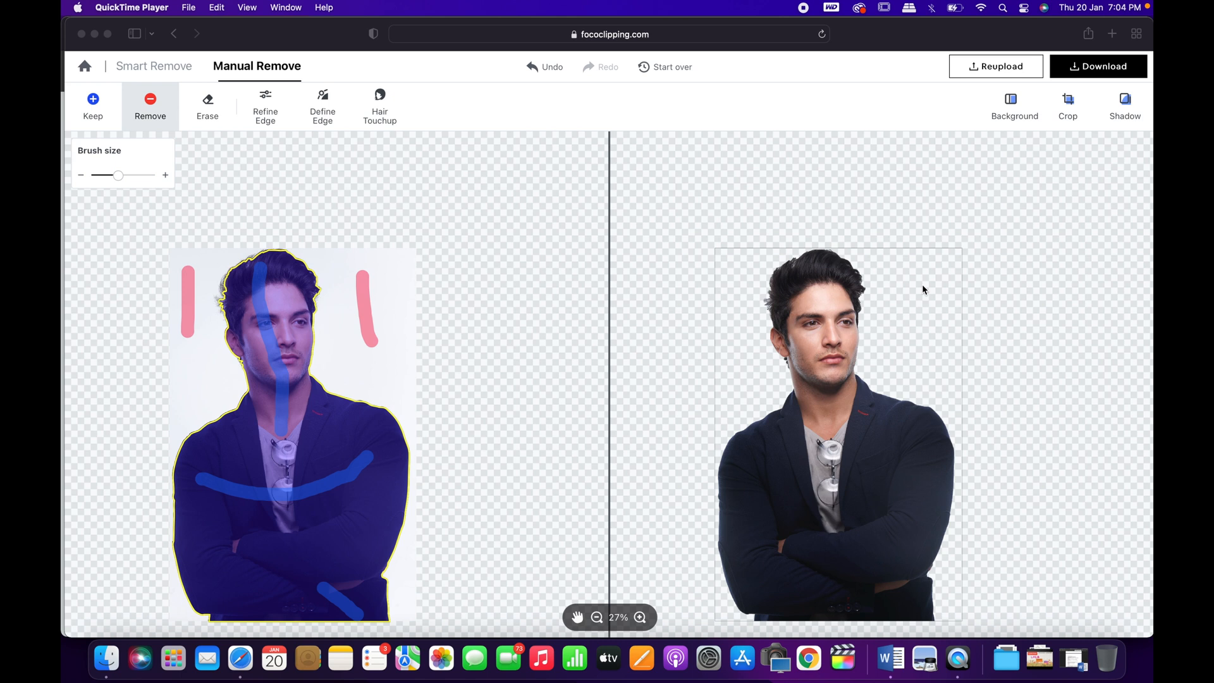
Try a lower Feather Edge setting on the man's cutout with Refine Edge and return it to its original level
click(265, 113)
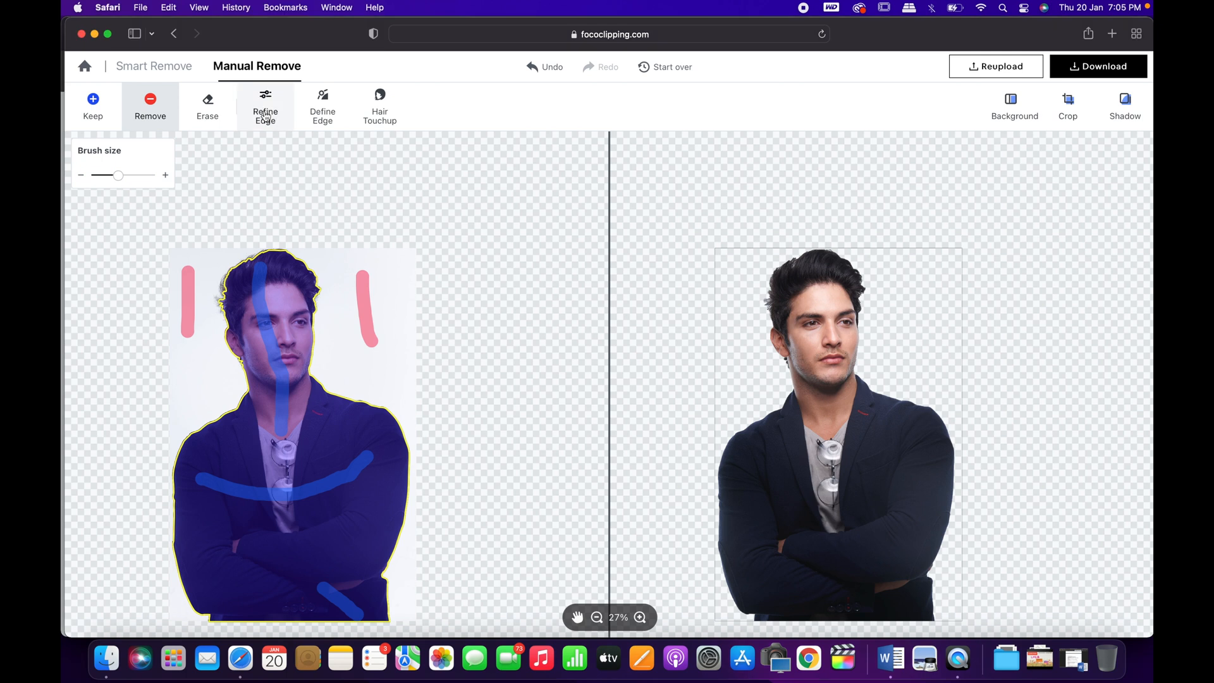
click(266, 115)
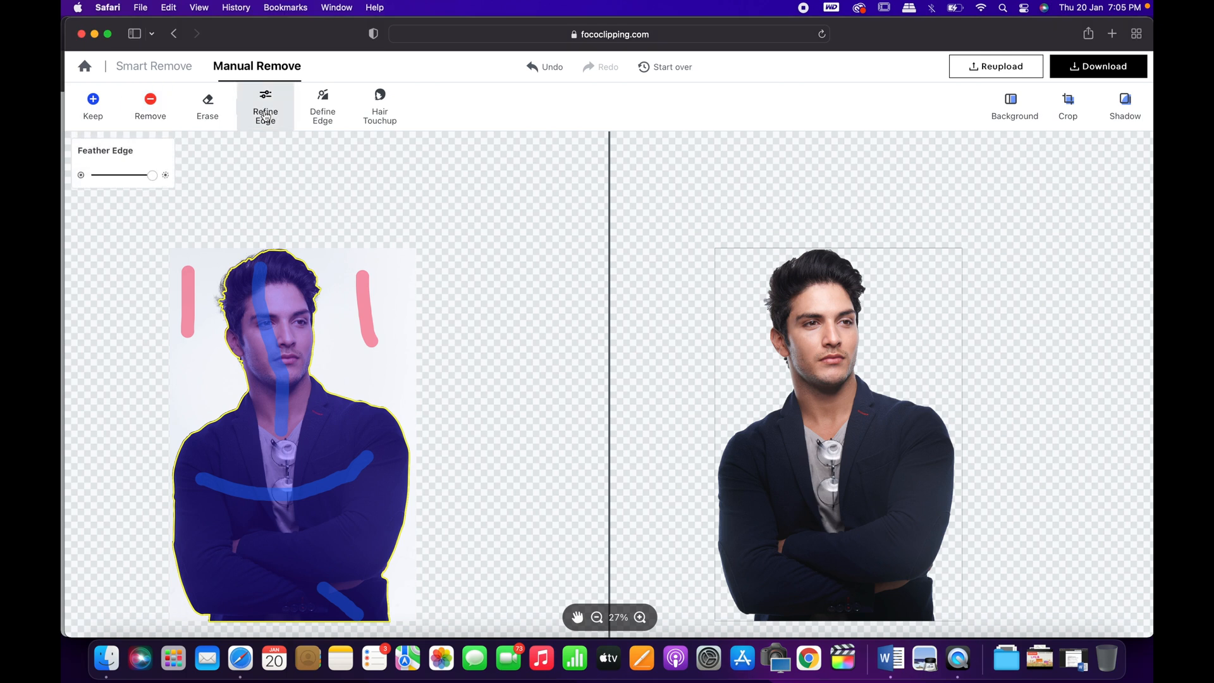
mouse_move(152, 175)
mouse_down()
mouse_move(114, 174)
mouse_move(131, 177)
mouse_up()
drag(134, 176, 142, 175)
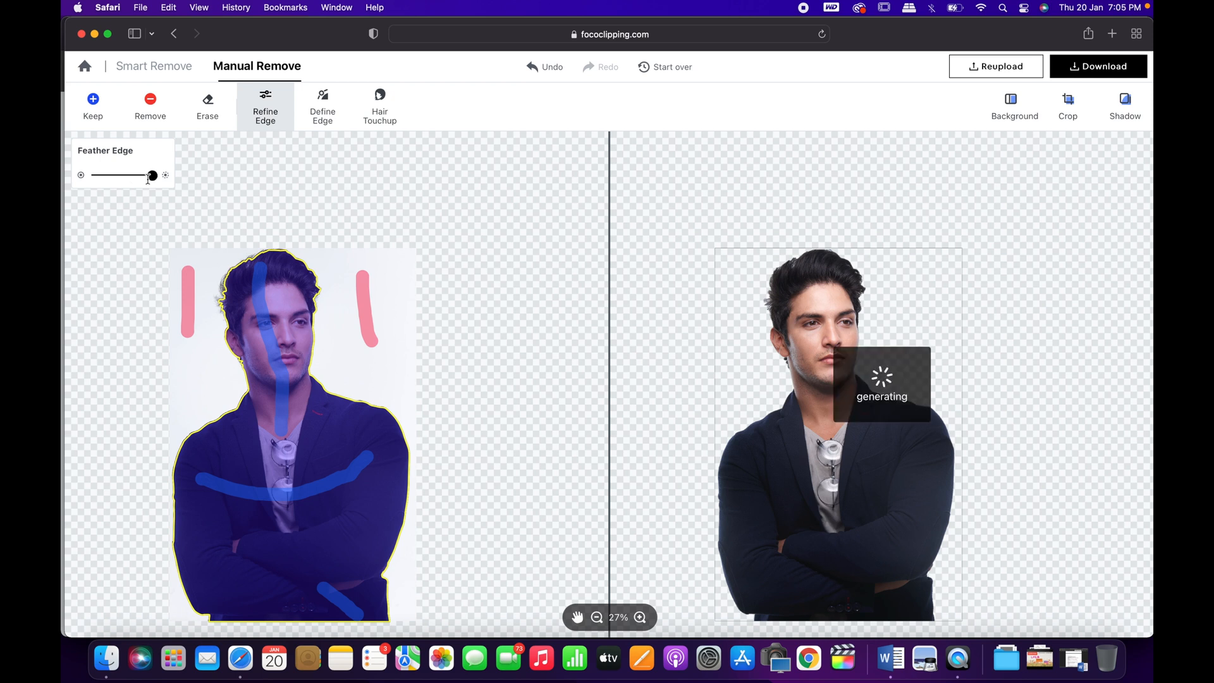
drag(146, 177, 149, 176)
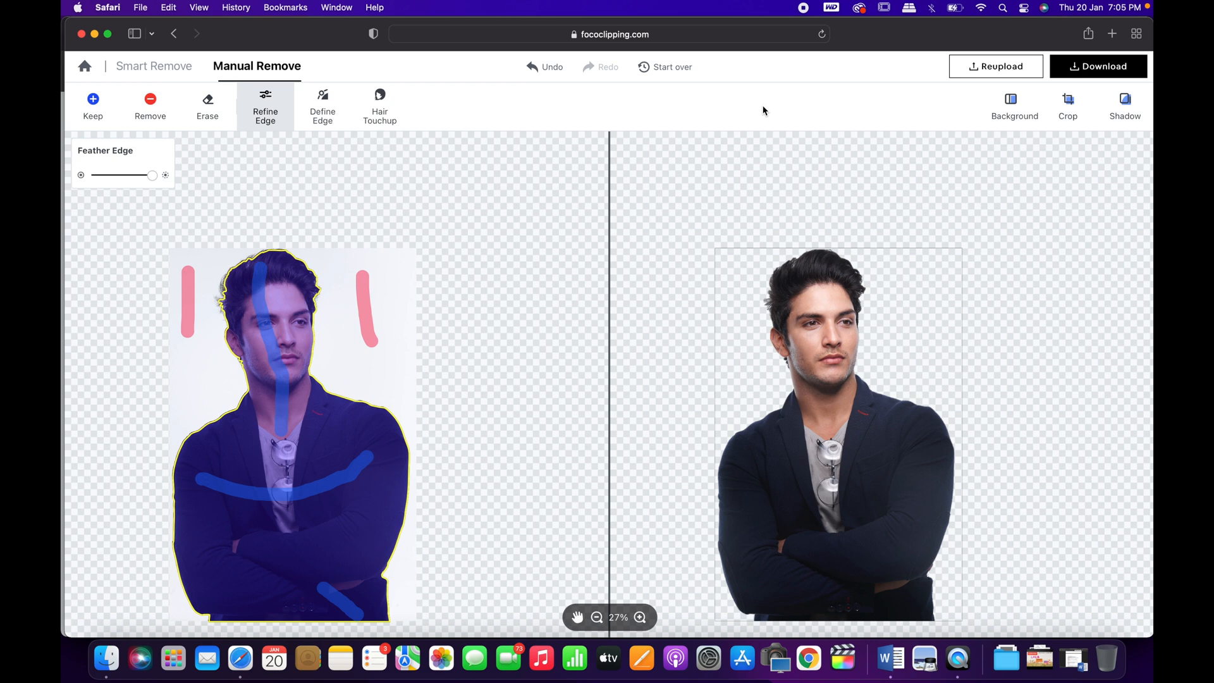
Download the man's cutout as a PNG with a transparent background and open the downloaded file
click(1080, 69)
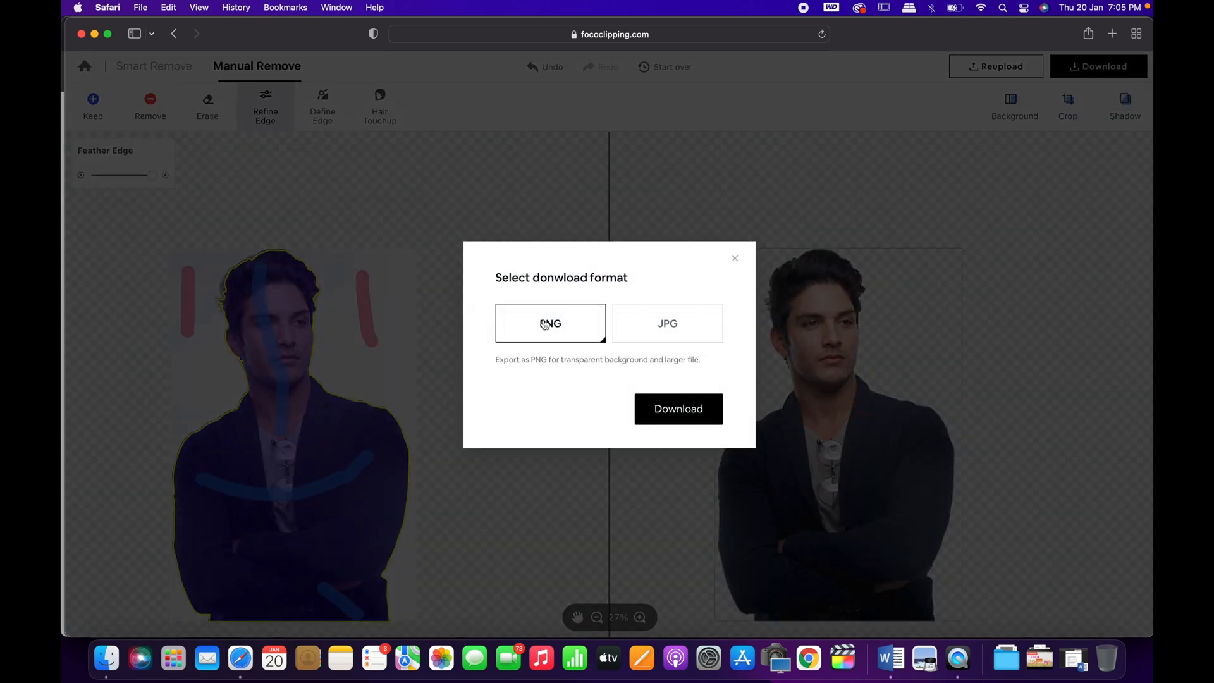
click(678, 411)
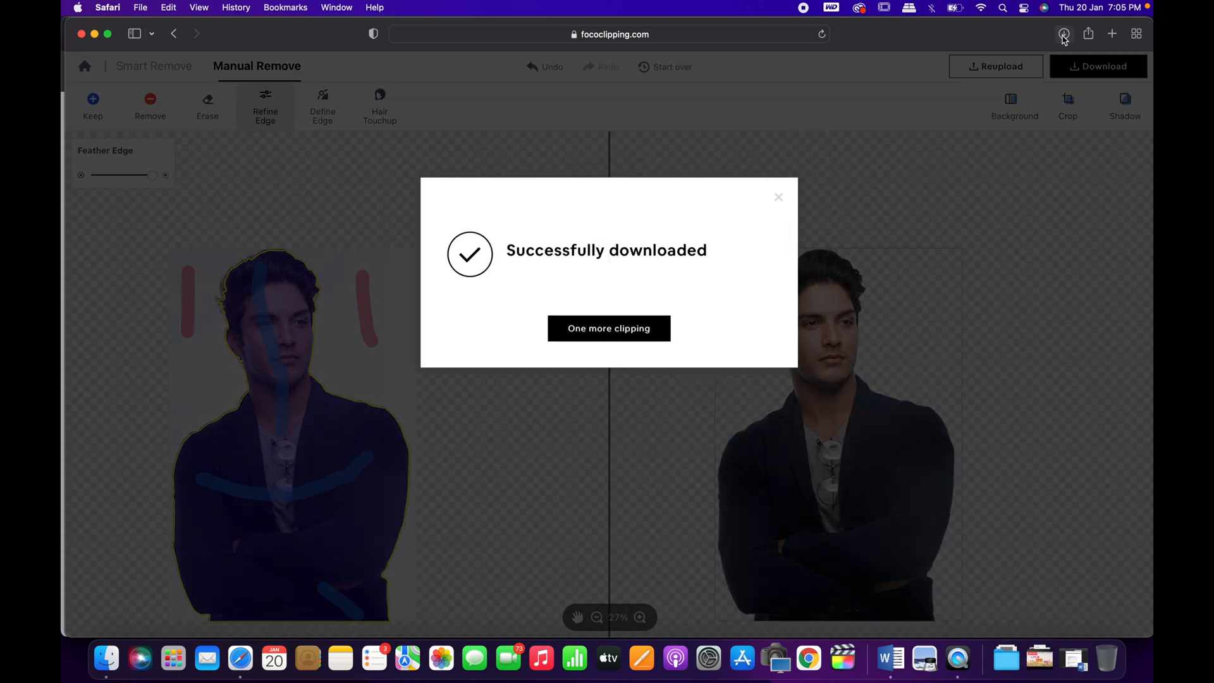
click(1064, 35)
double_click(1001, 95)
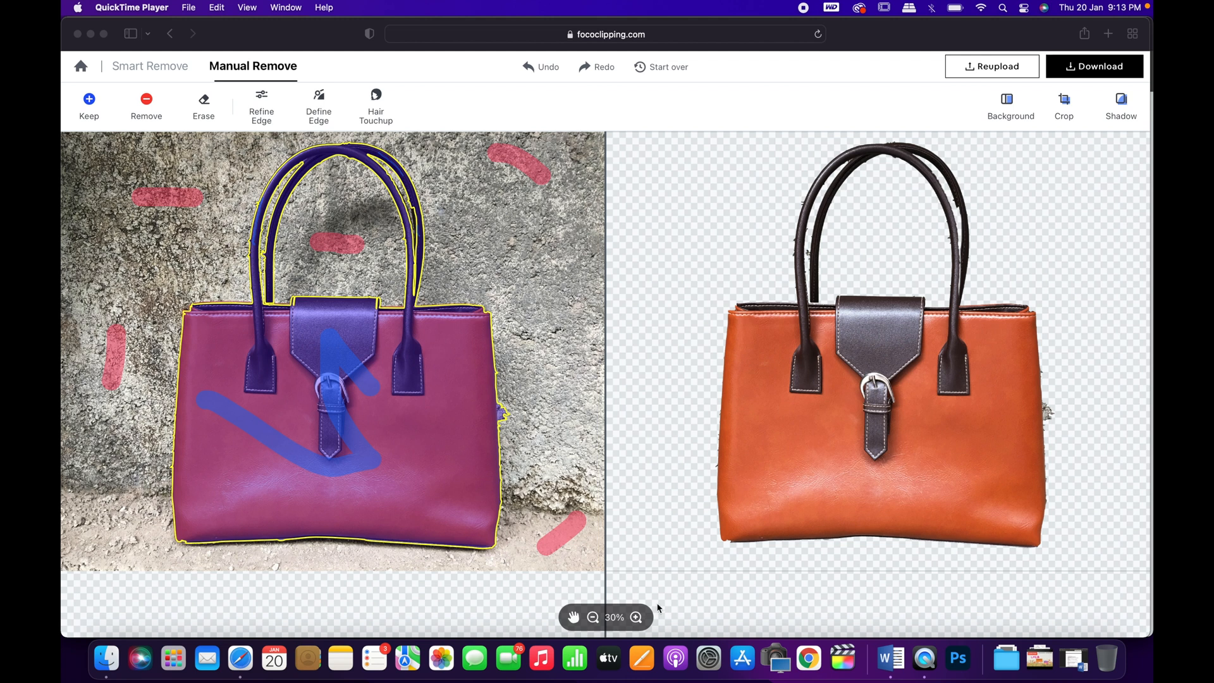
Trim the stray wall fragment off the right side edge of the handbag cutout with Define Edge points and check the result up close
click(638, 618)
drag(808, 491, 537, 398)
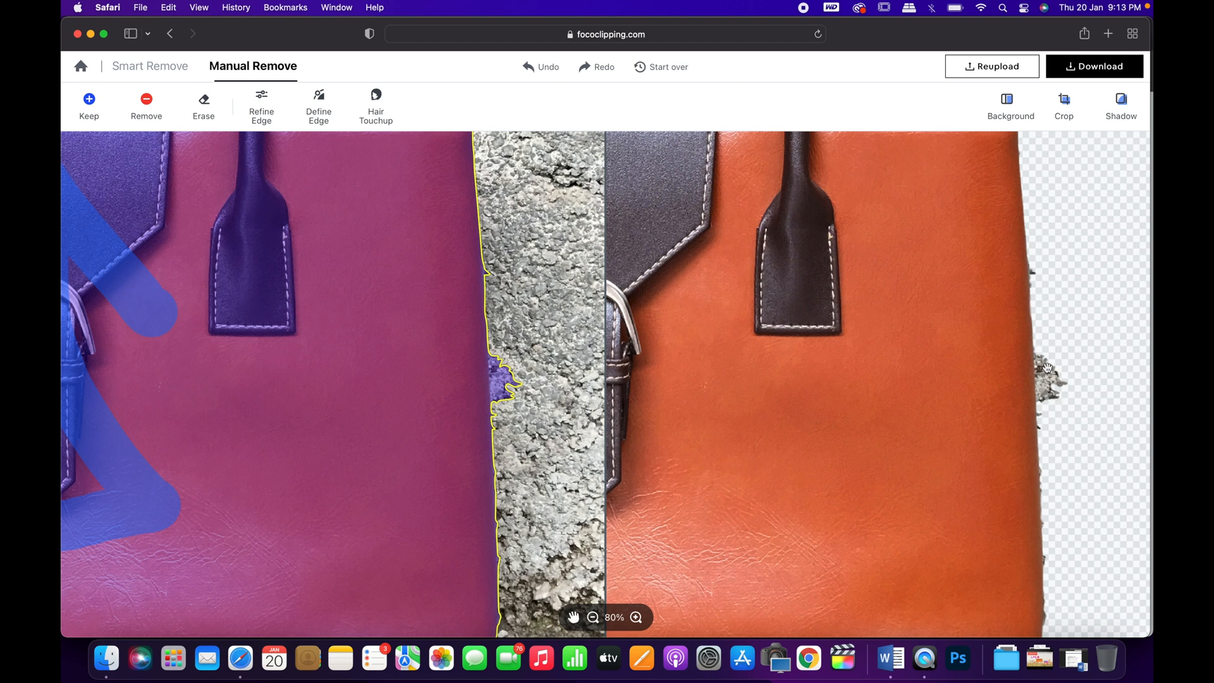
click(593, 619)
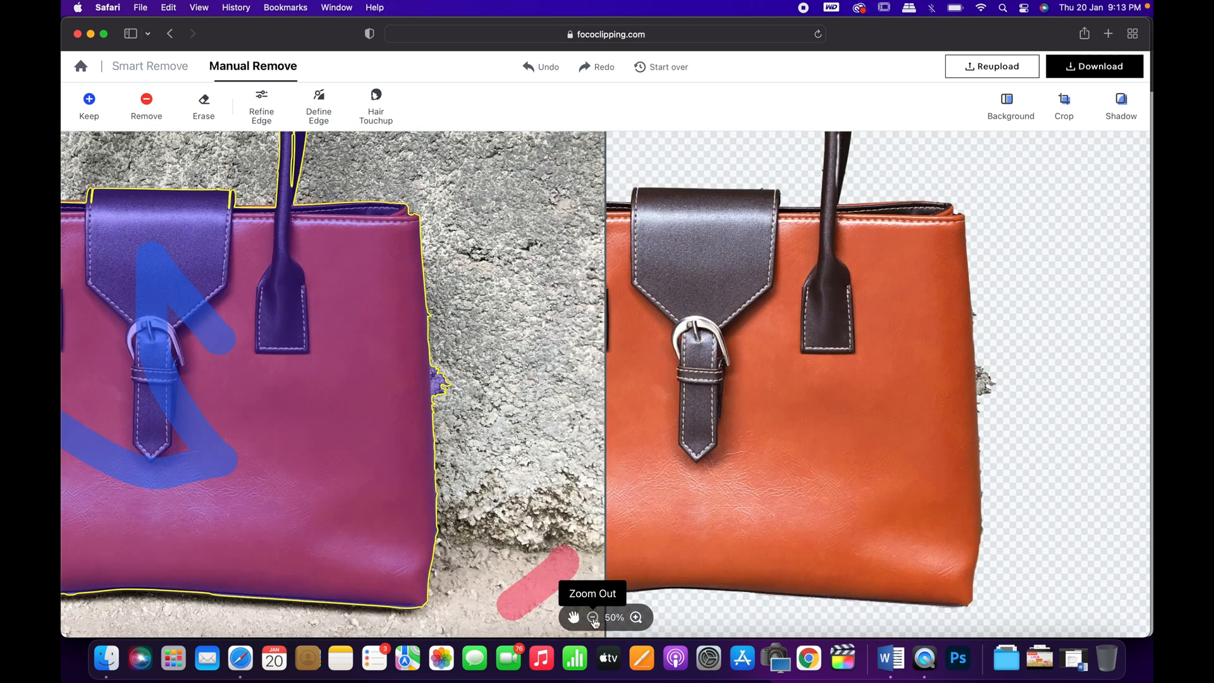
click(593, 618)
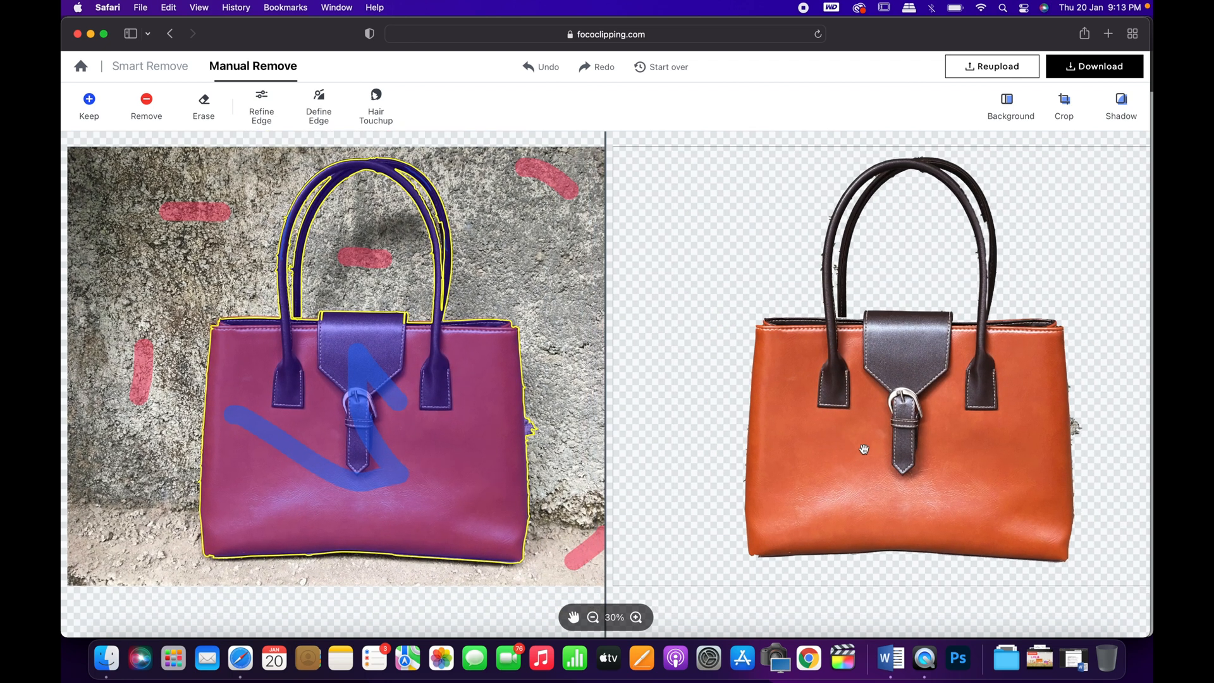
click(321, 119)
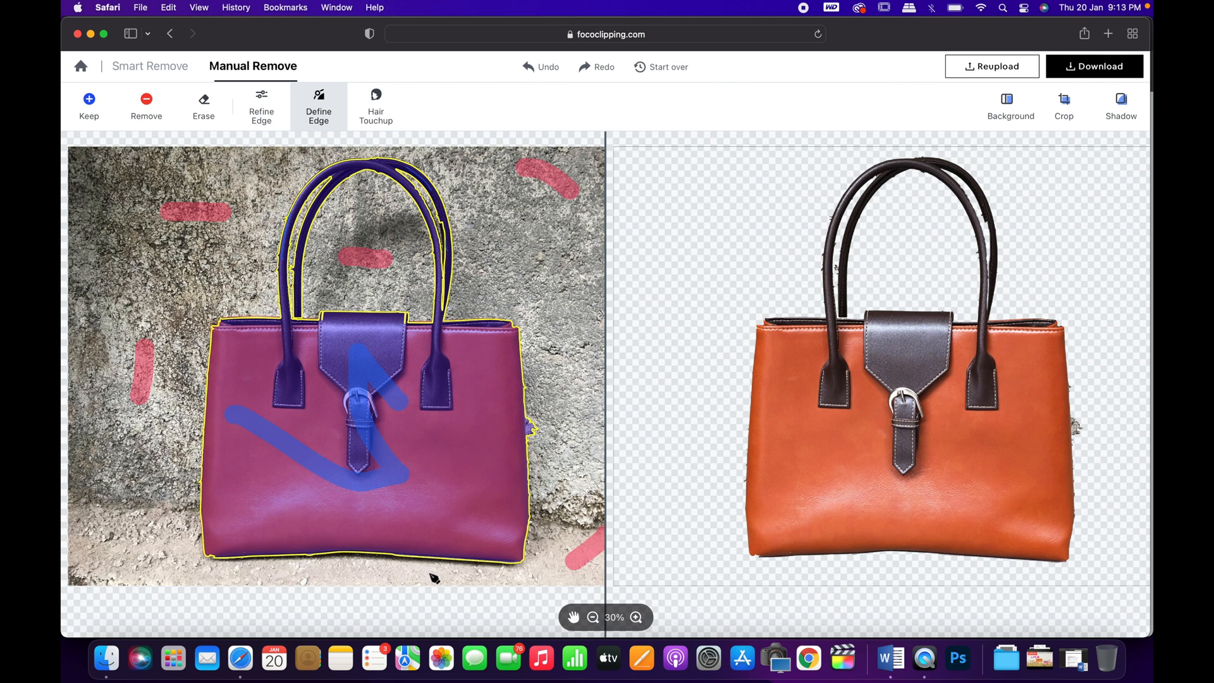
click(527, 430)
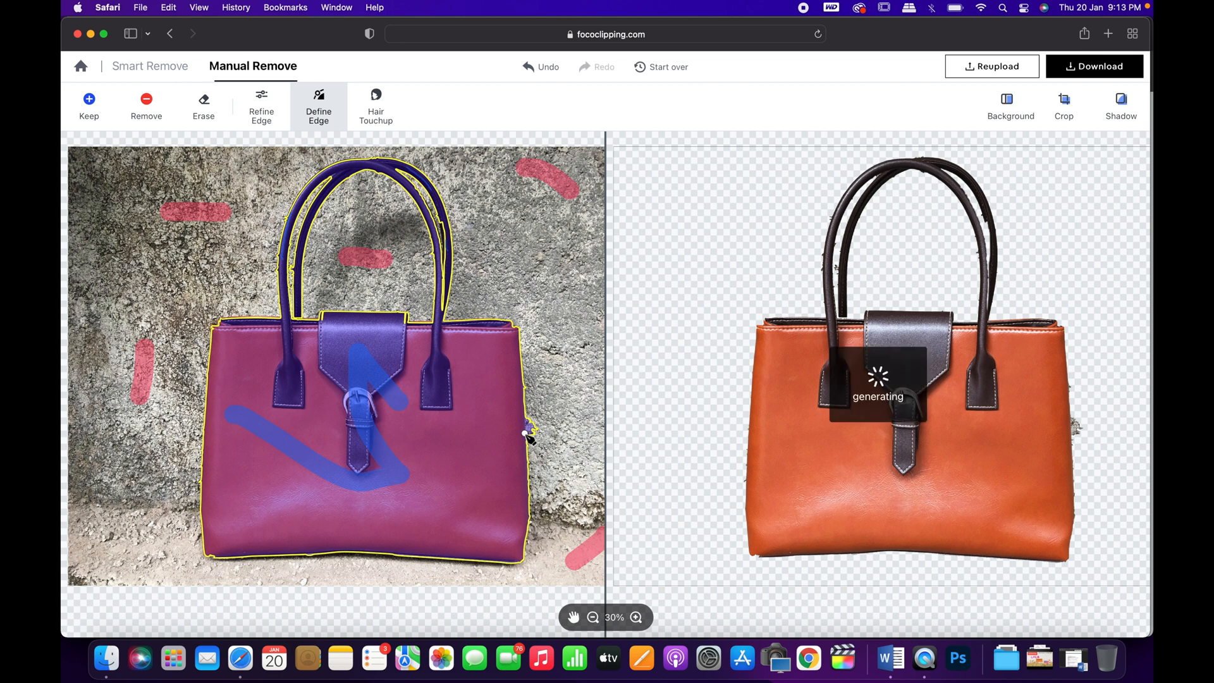
mouse_move(528, 432)
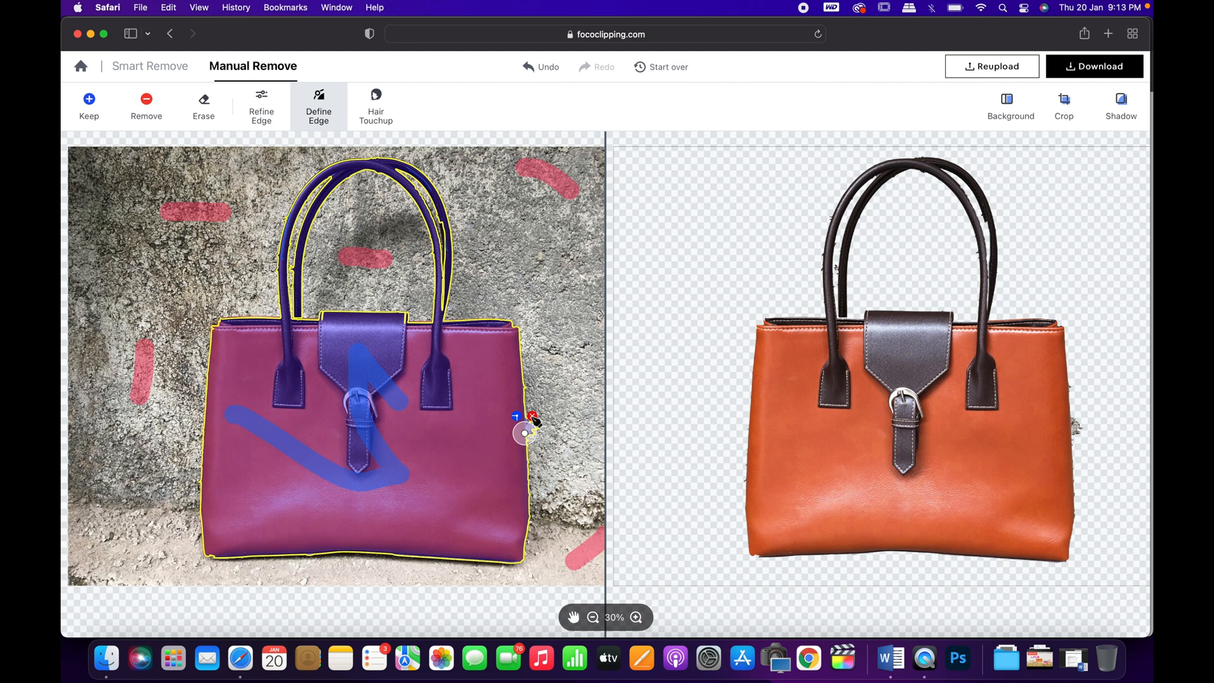
click(533, 416)
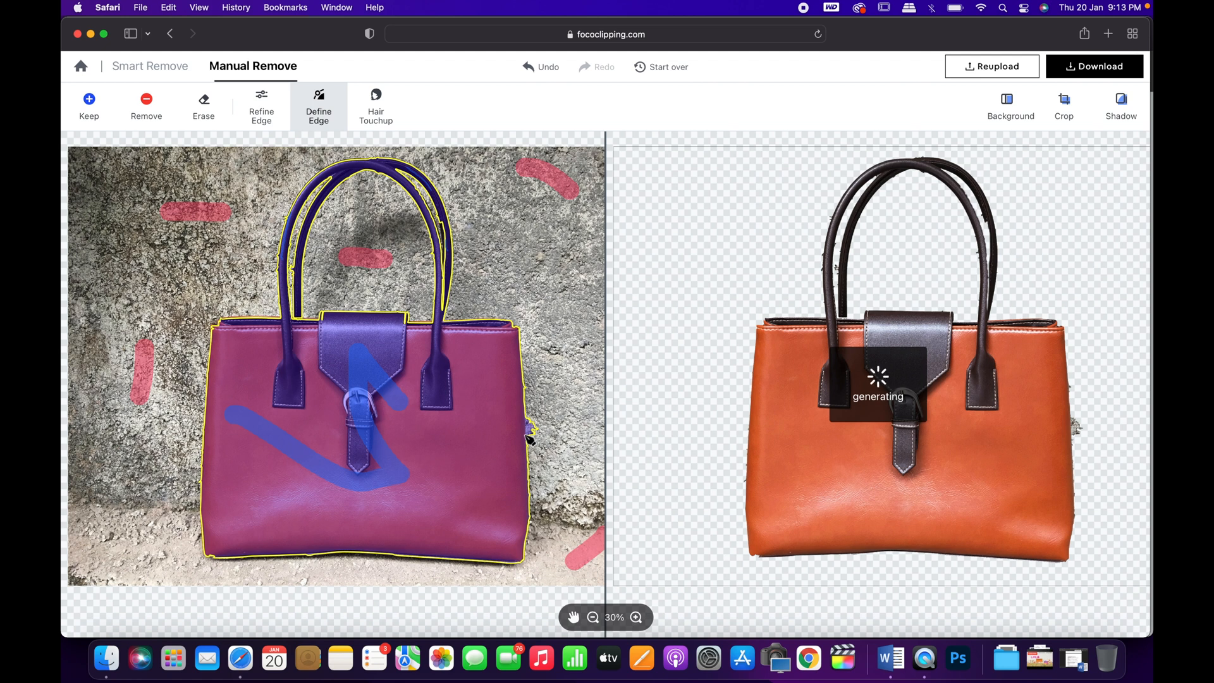
click(524, 434)
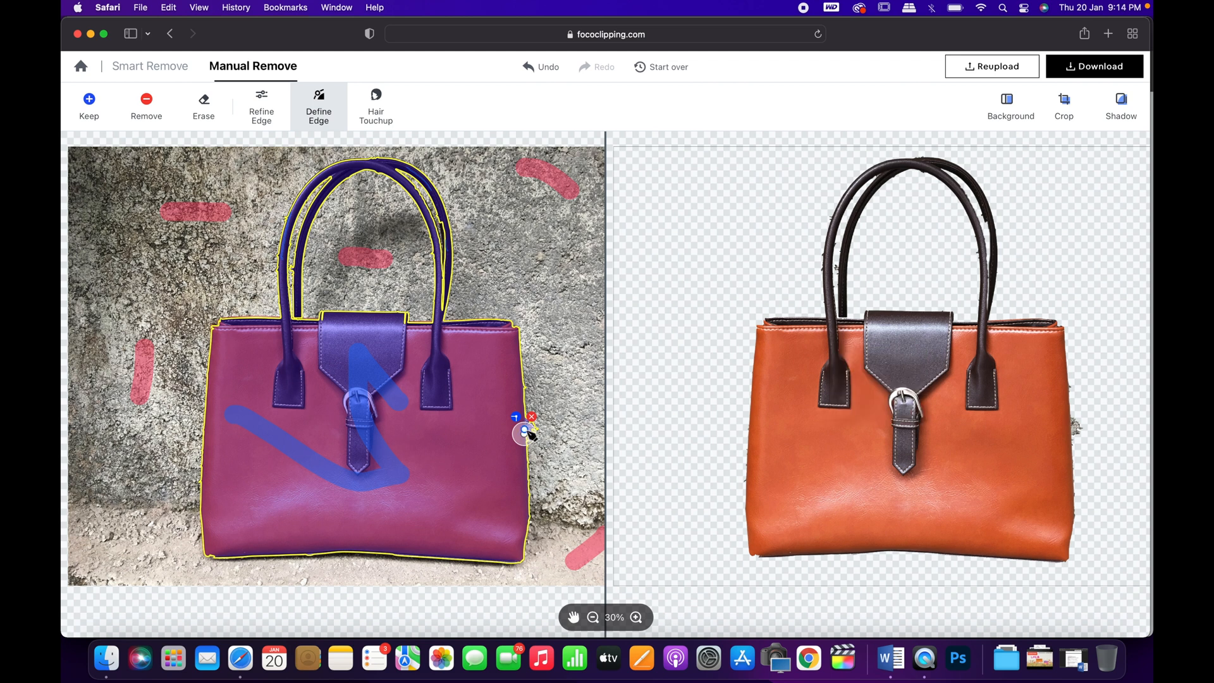
click(525, 428)
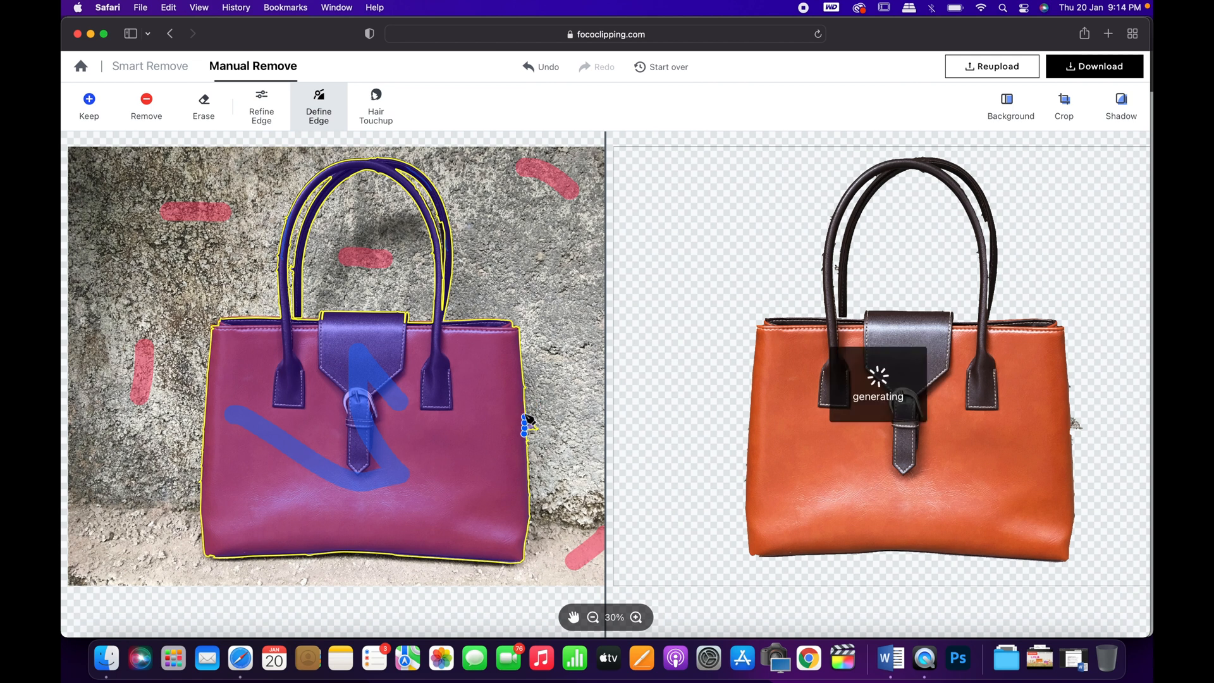
click(530, 417)
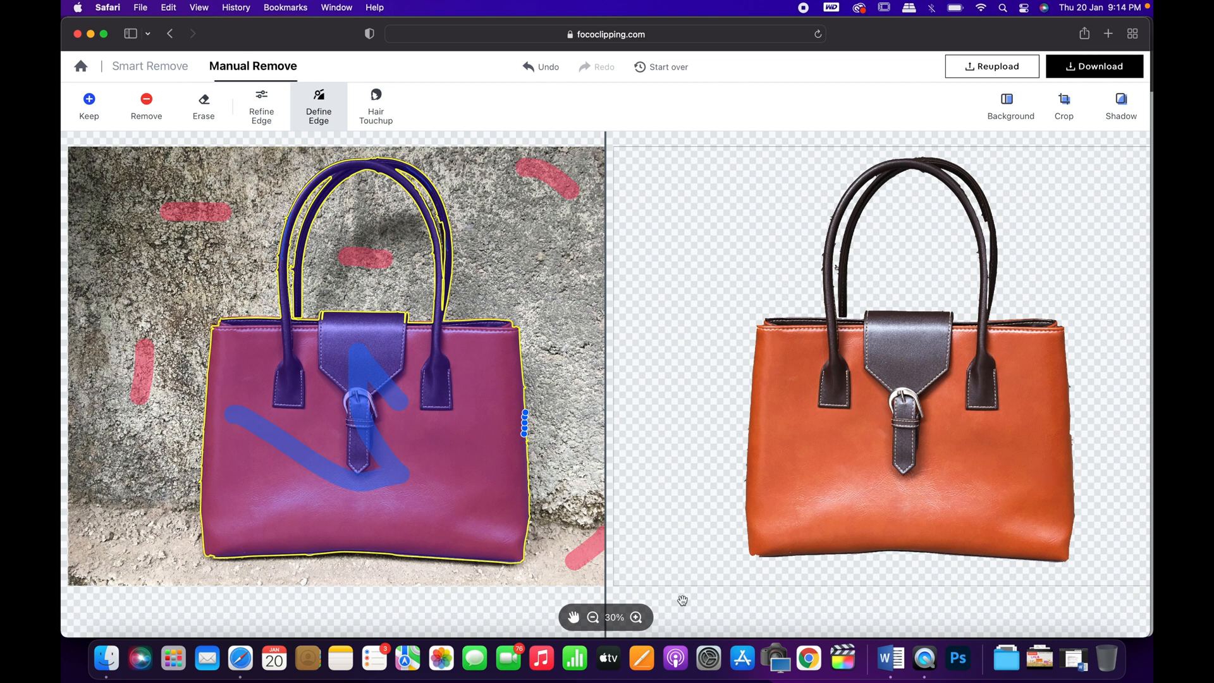
click(636, 617)
drag(970, 447, 930, 395)
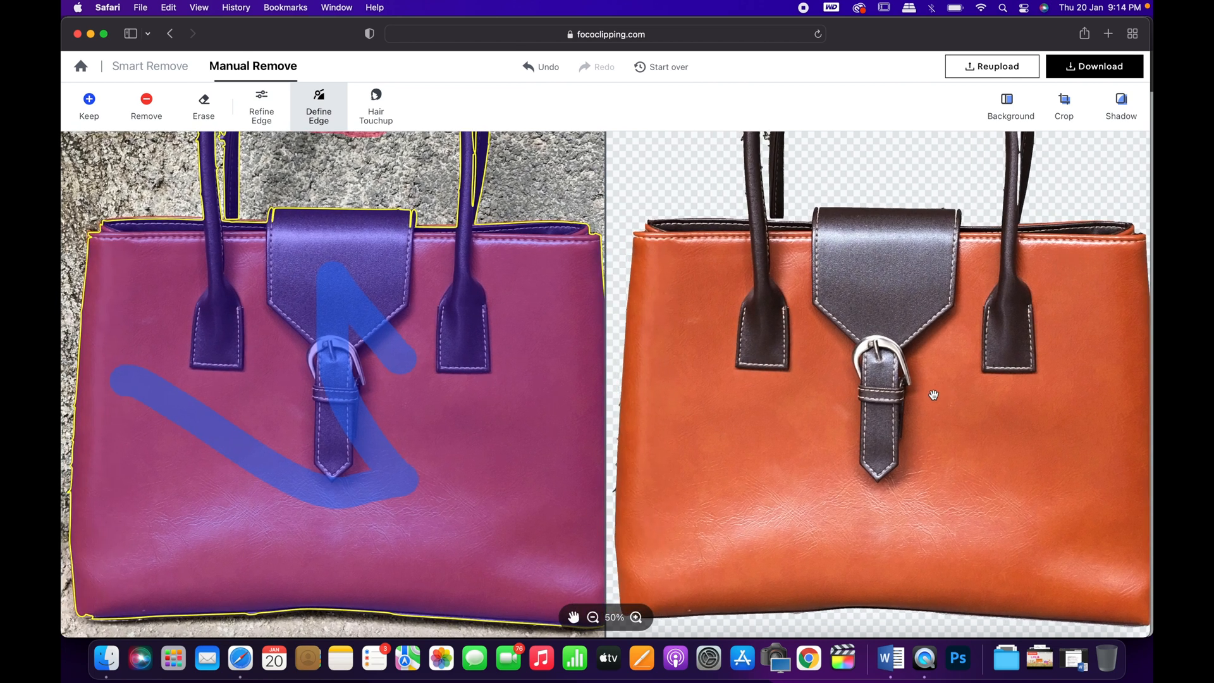
click(593, 619)
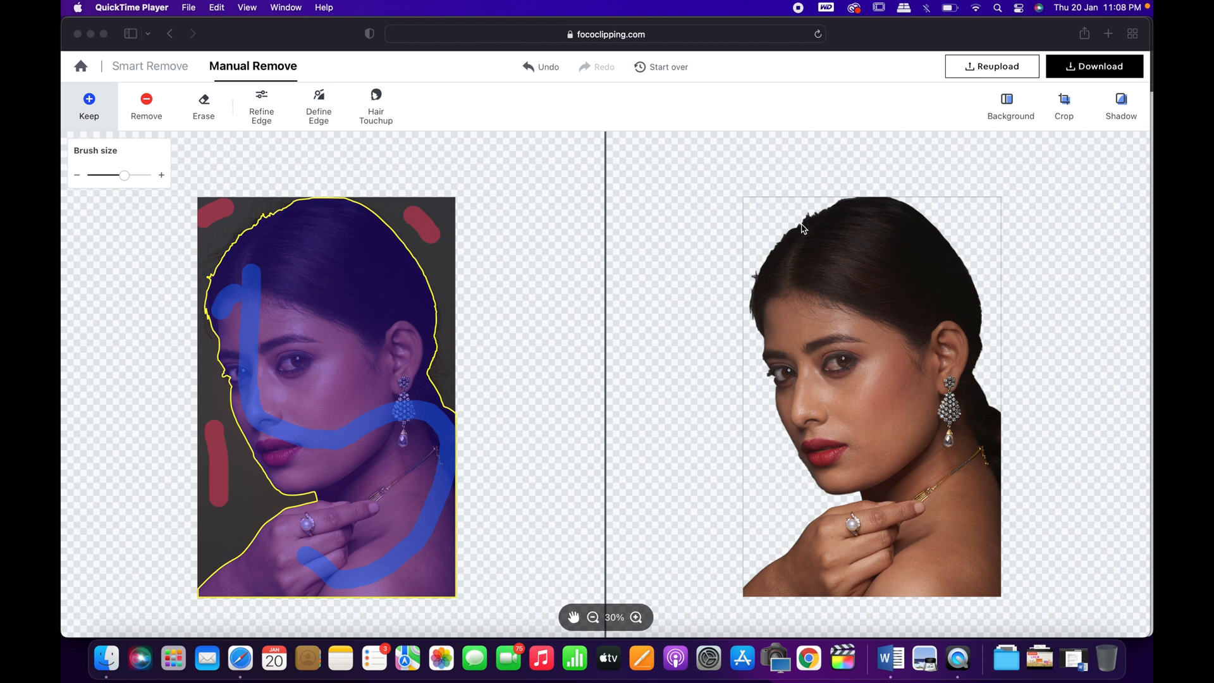
Mark the woman's hair edge with the Hair Touchup brush from the forehead up to the crown
click(378, 113)
click(378, 112)
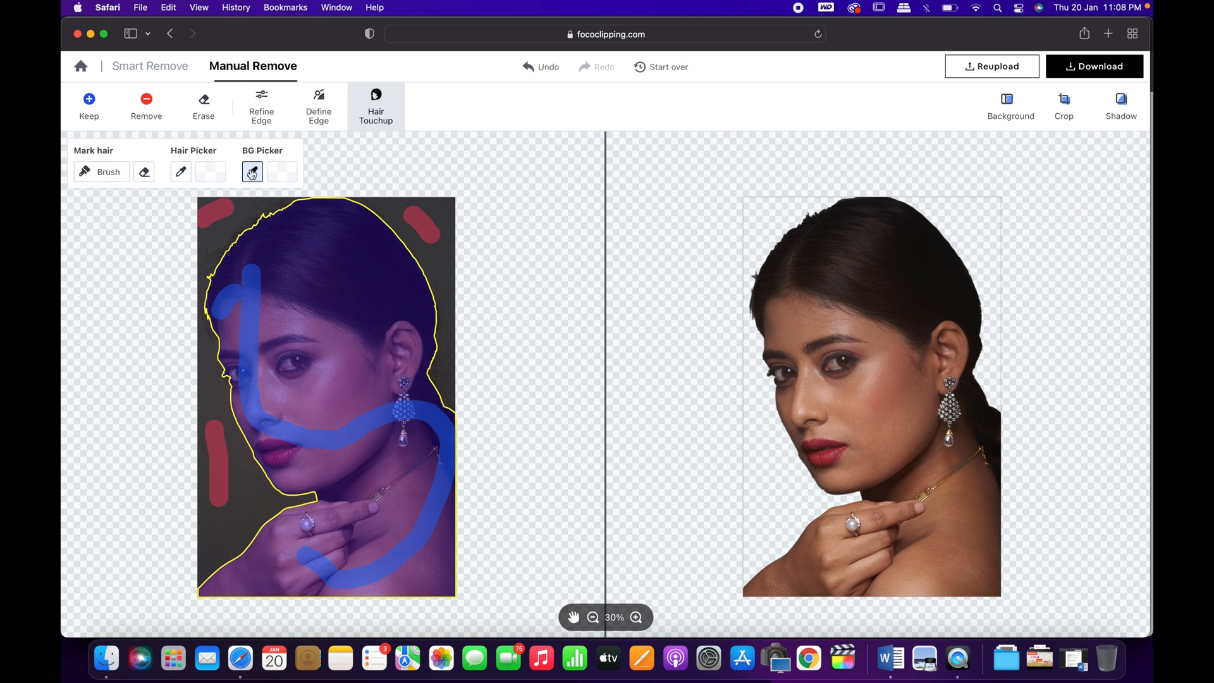
click(86, 173)
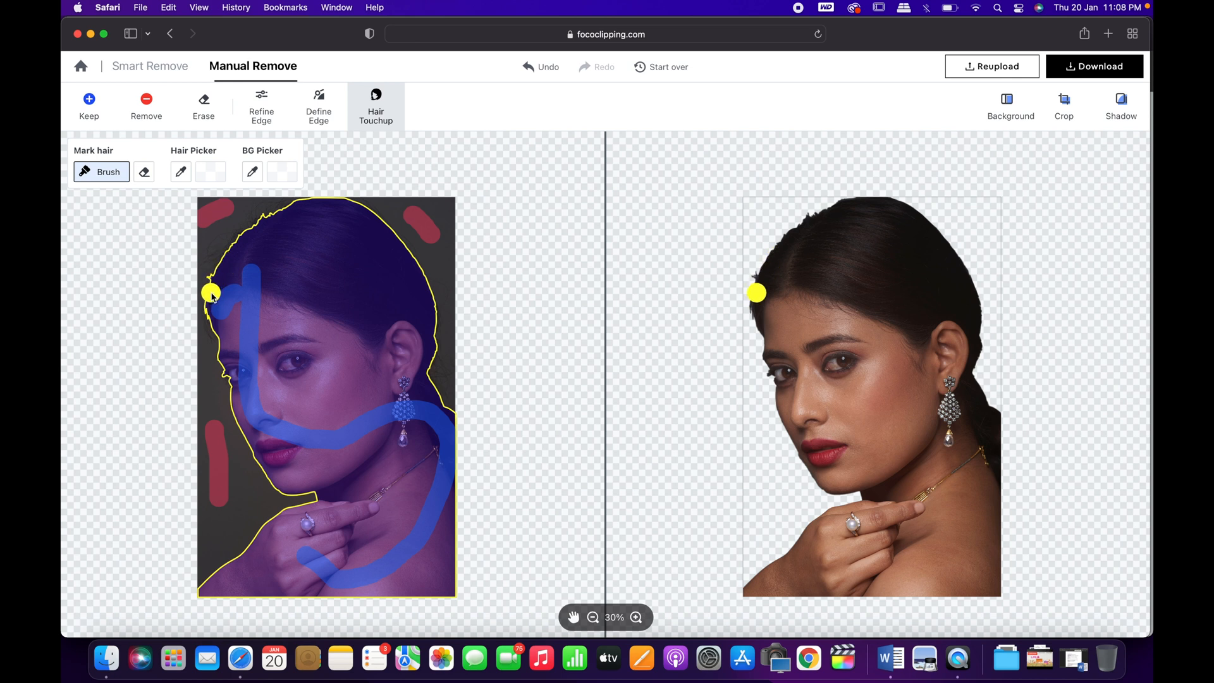
mouse_move(211, 298)
mouse_down()
mouse_move(231, 252)
mouse_move(295, 211)
mouse_up()
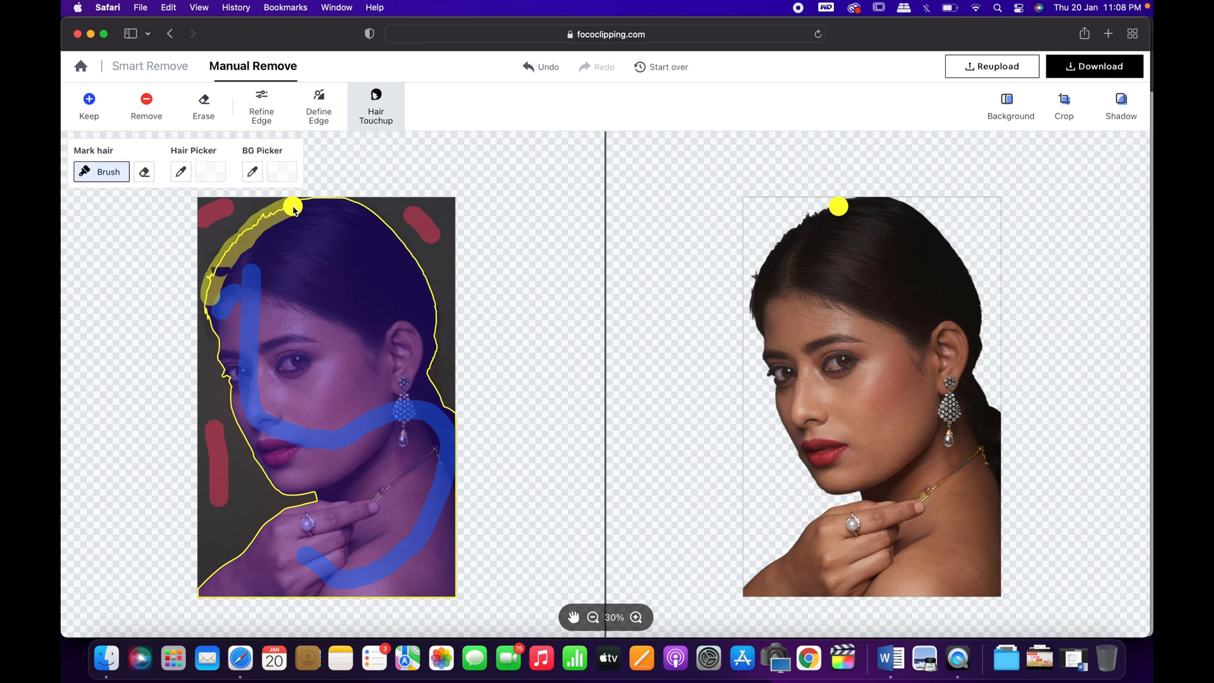
Sample several dark hair colours with the Hair Picker along the marked hairline from forehead to crown
click(181, 172)
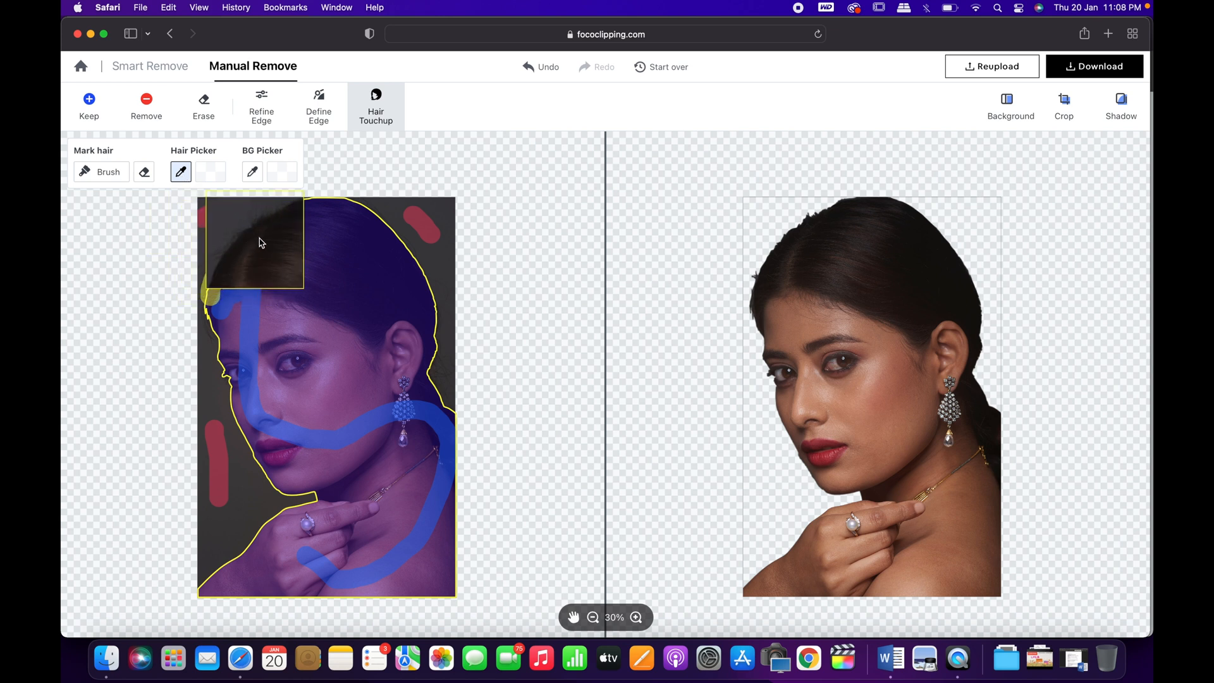
click(227, 269)
click(241, 254)
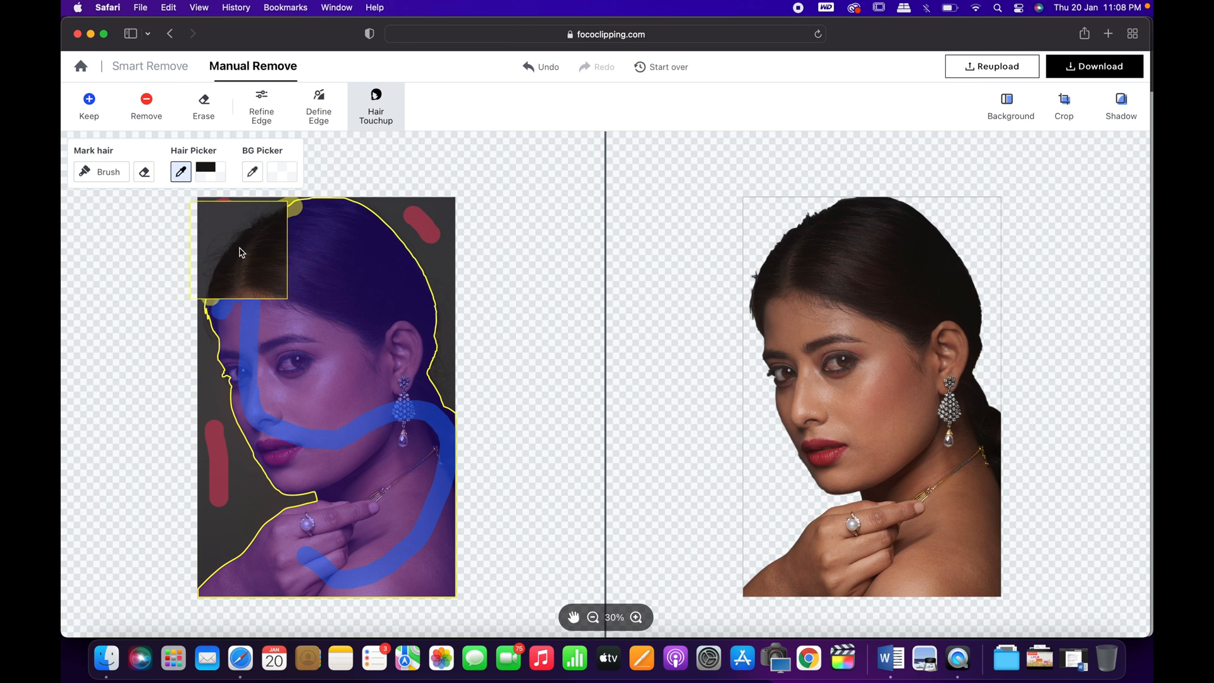
click(256, 236)
click(273, 229)
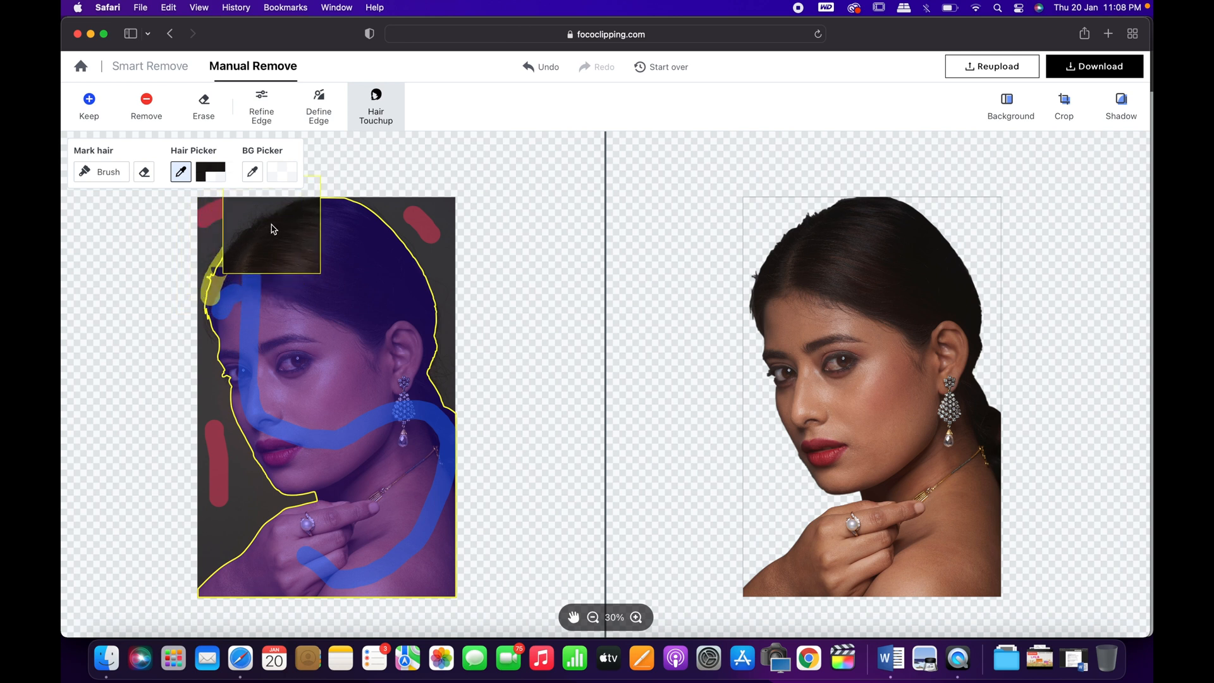
click(289, 217)
click(302, 209)
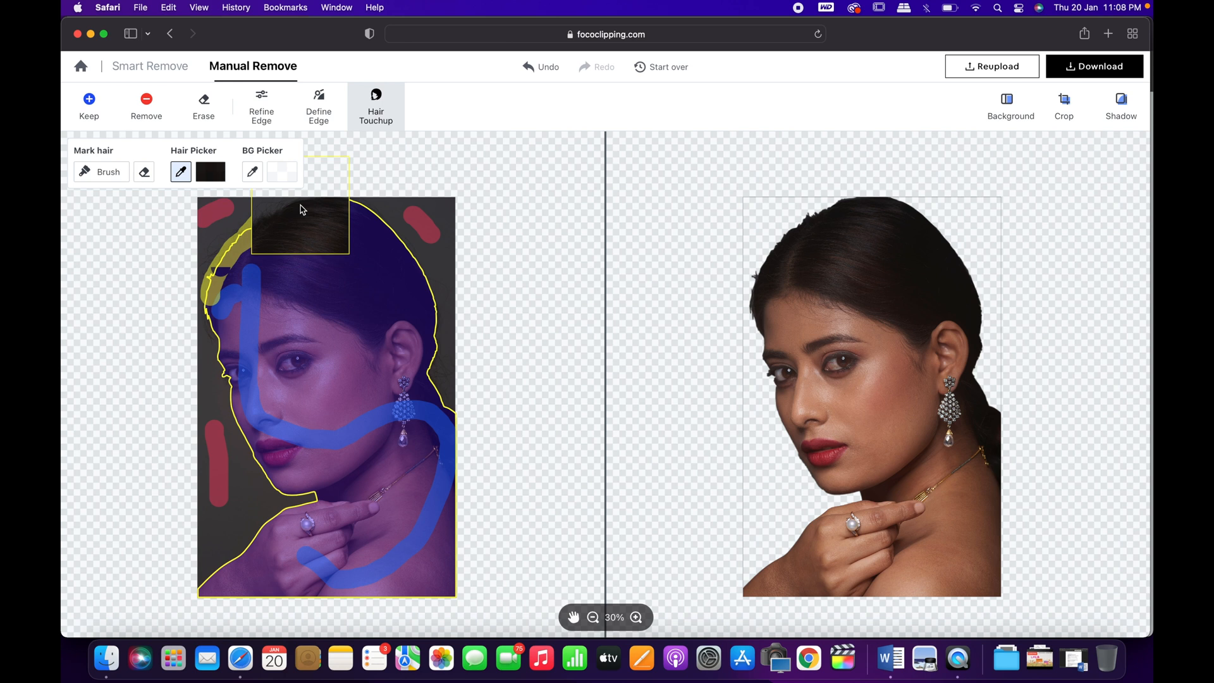
Sample several grey background colours with the BG Picker just outside the marked hairline and erase the inner part of the hair marking
click(253, 174)
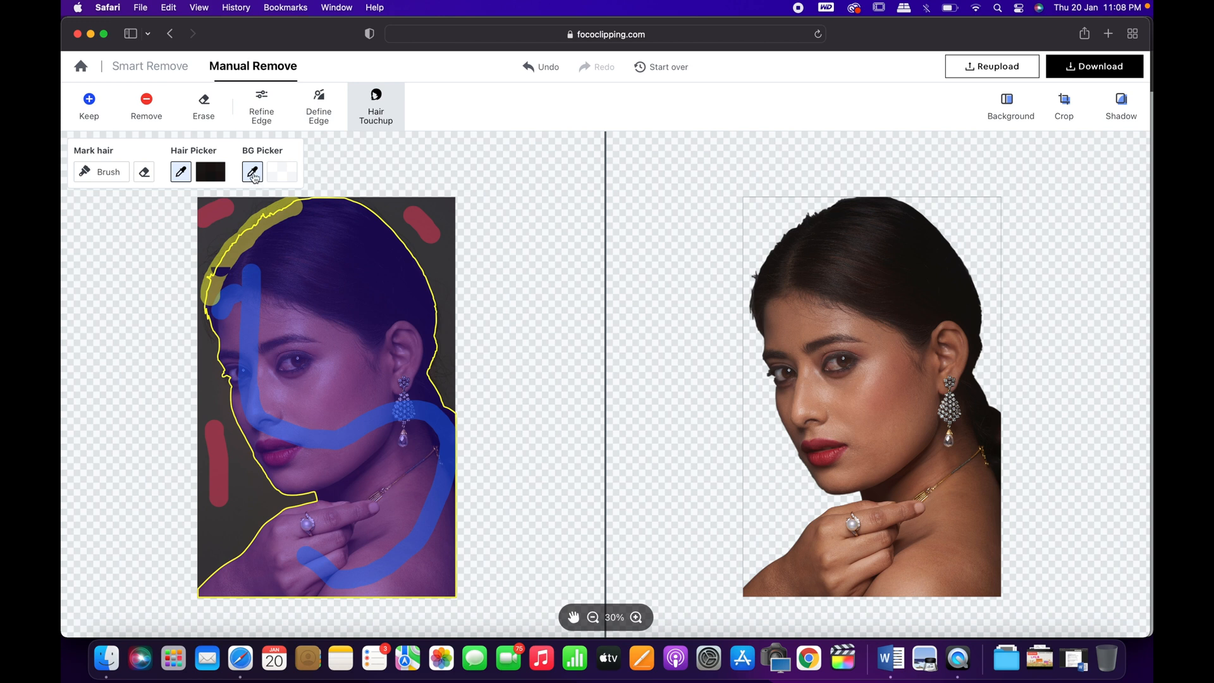
click(254, 177)
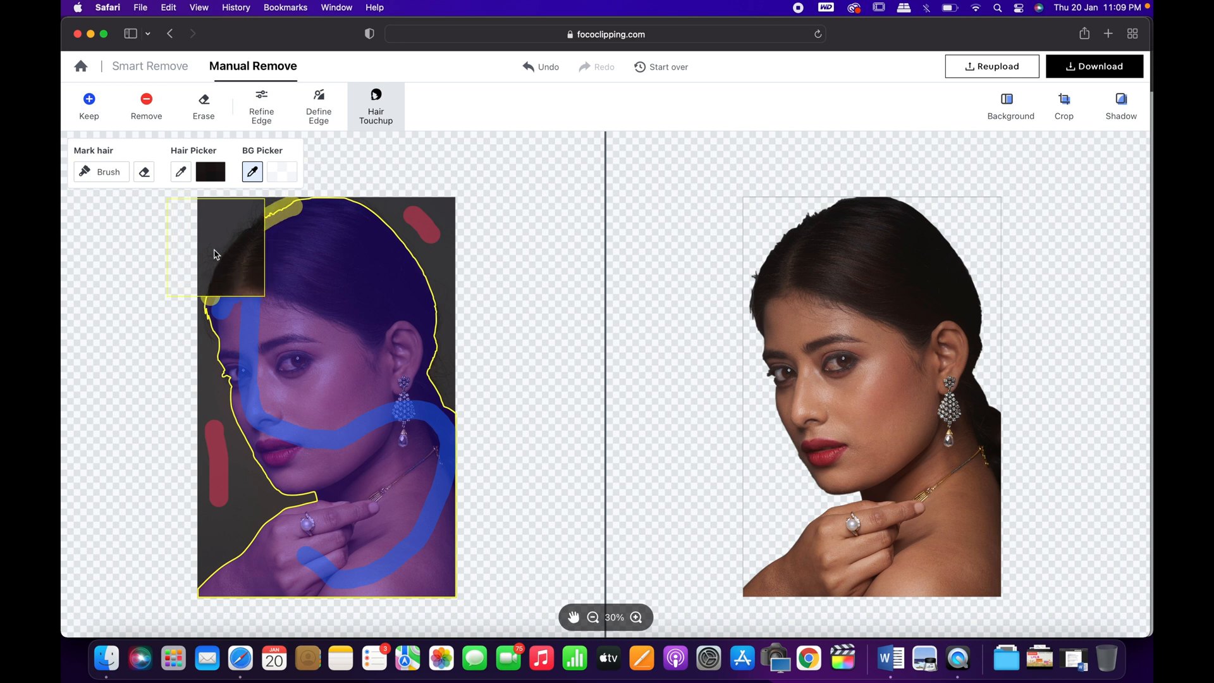
click(209, 277)
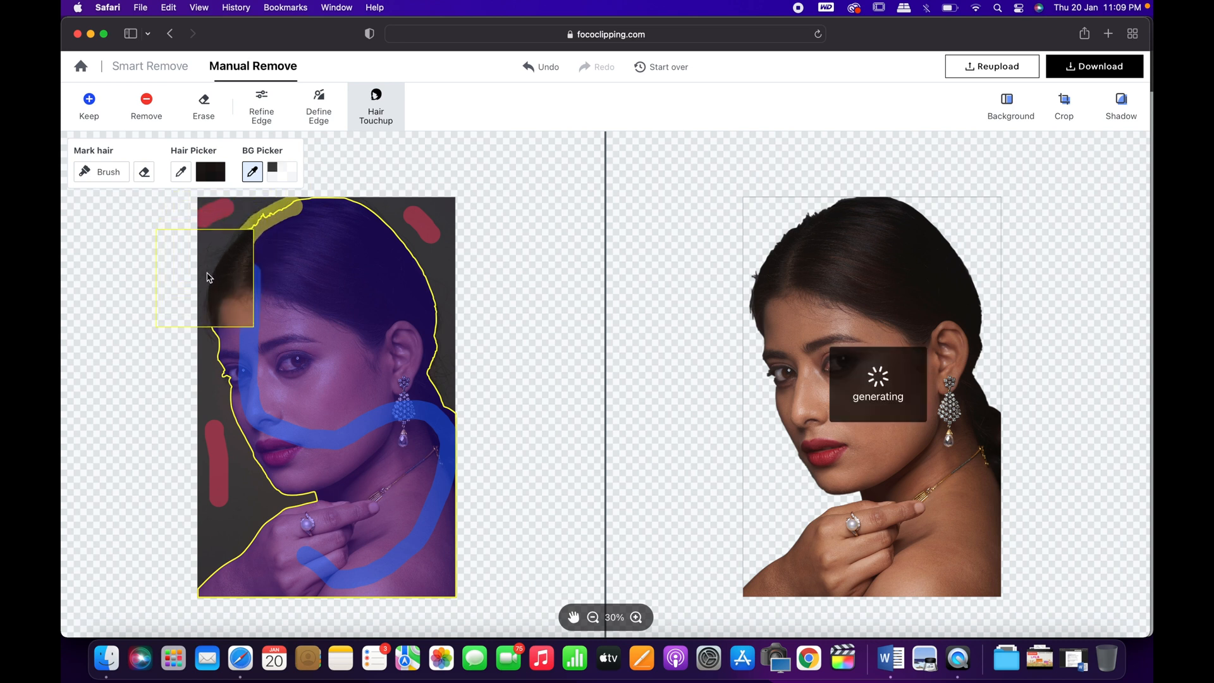
click(212, 273)
click(219, 259)
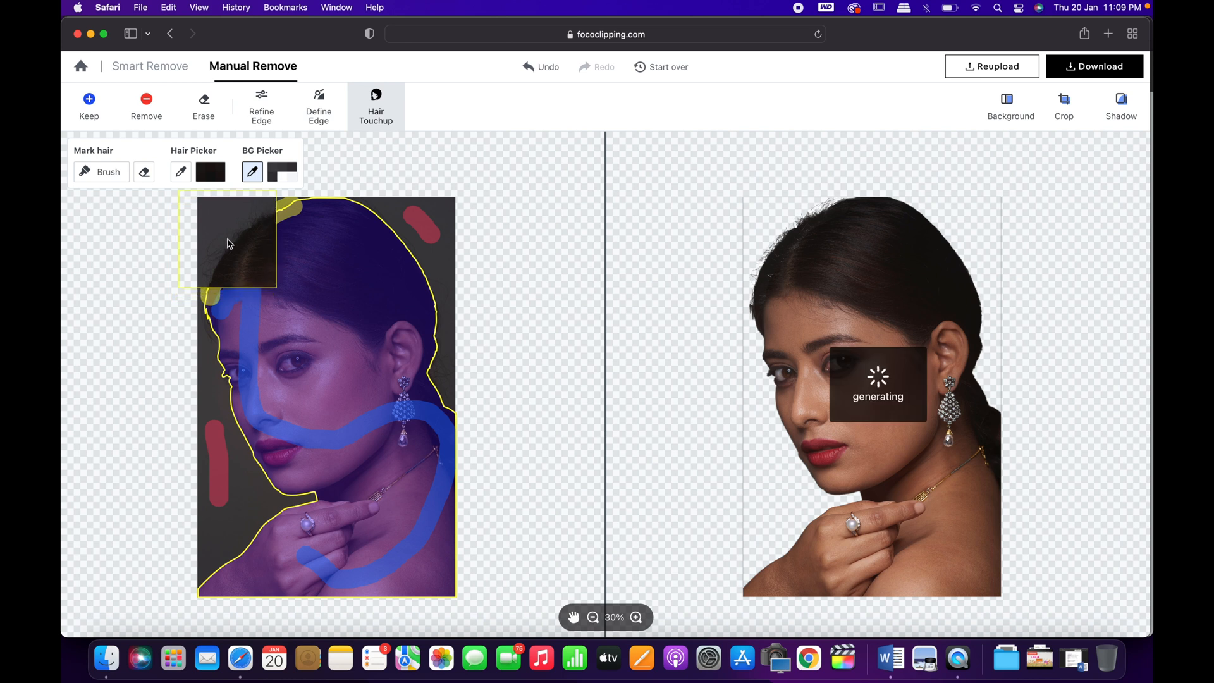
click(234, 239)
click(244, 232)
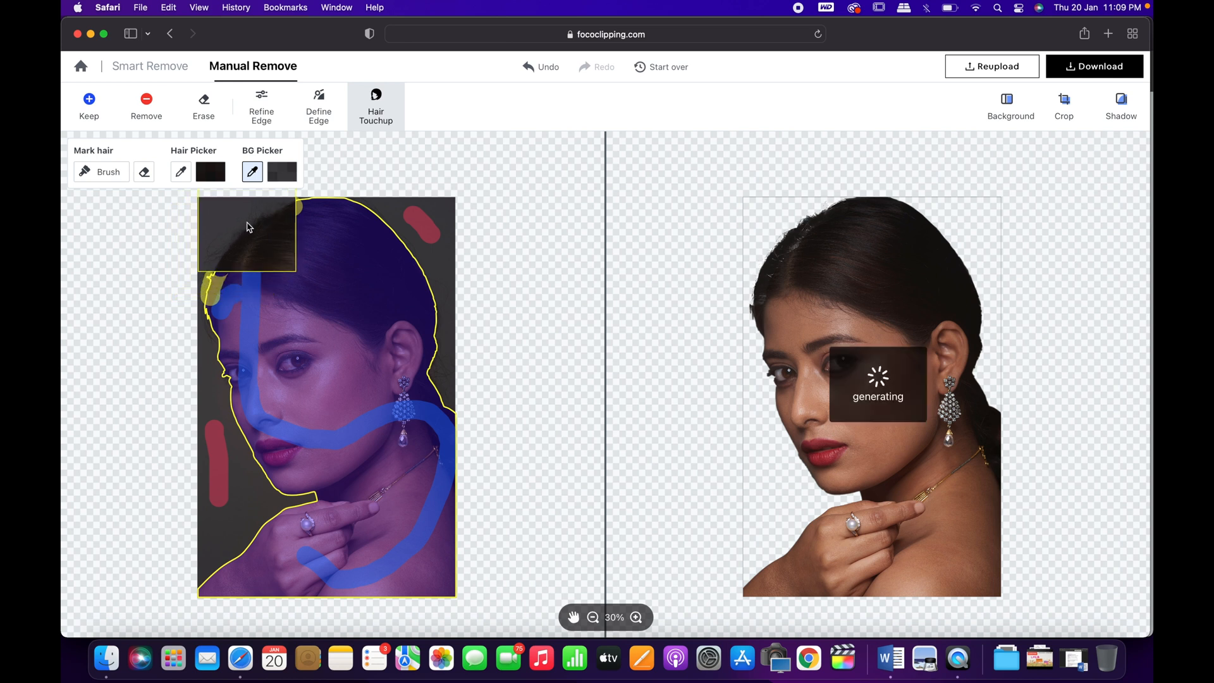
click(263, 215)
click(276, 212)
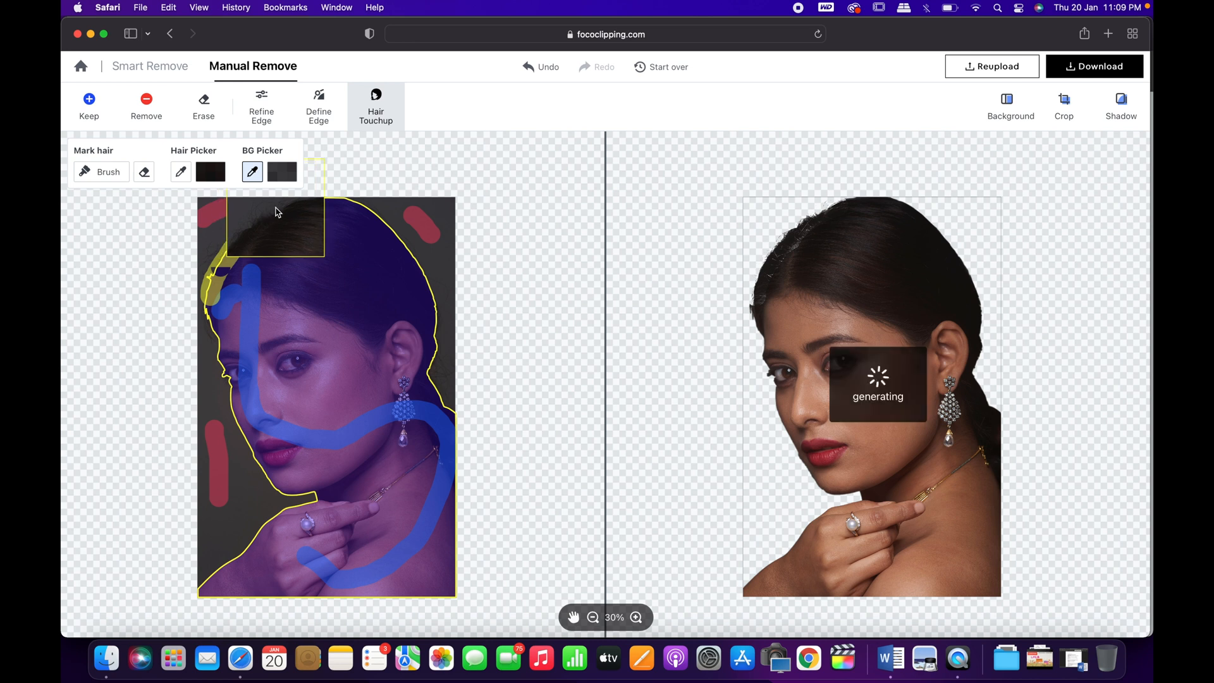
click(276, 213)
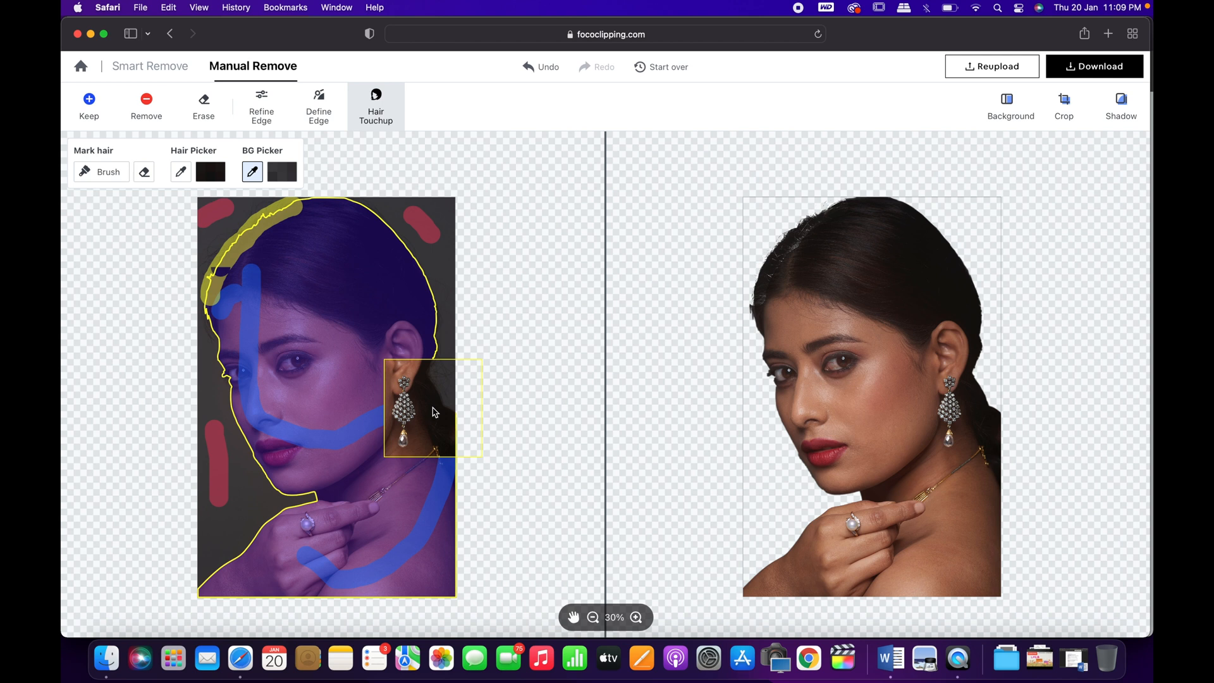
click(145, 173)
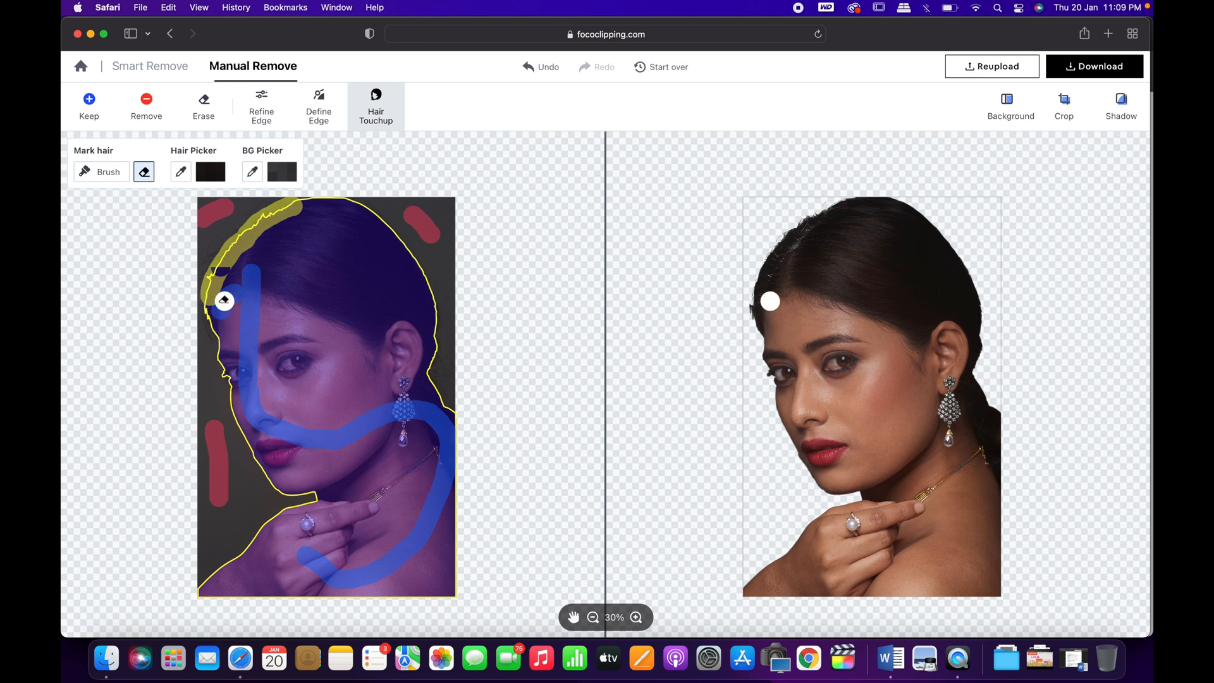
mouse_move(220, 298)
mouse_down()
mouse_move(256, 242)
mouse_move(305, 217)
mouse_move(263, 234)
mouse_up()
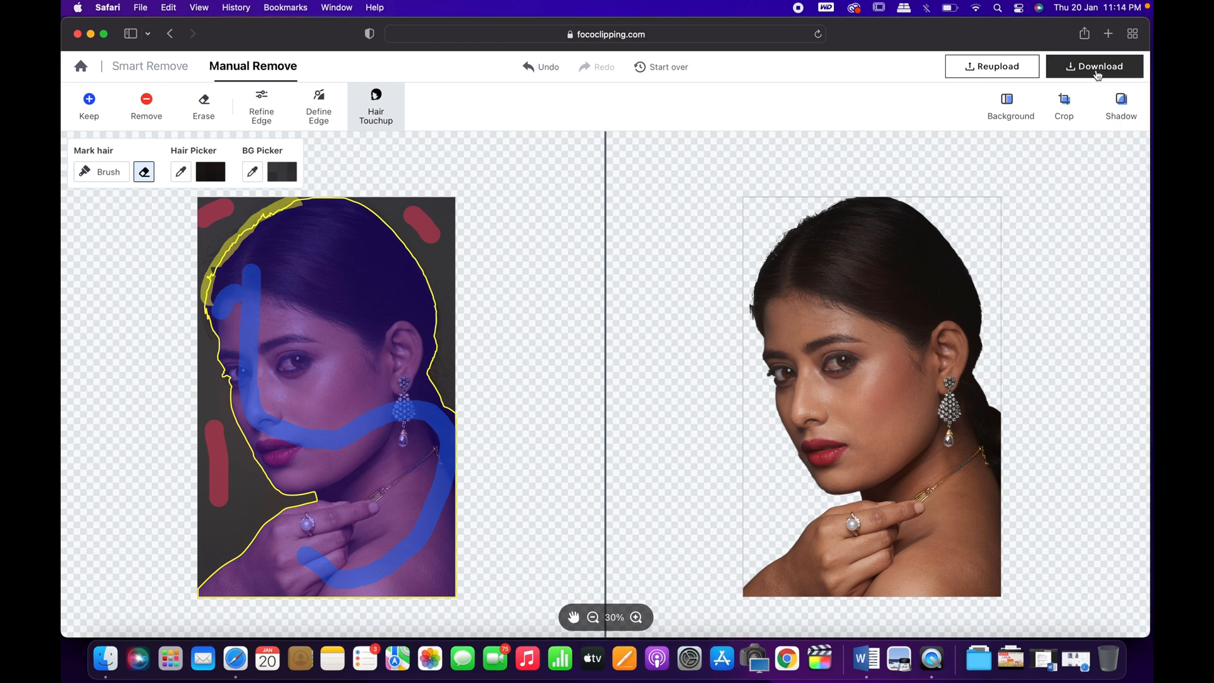
Download the woman's hair-refined cutout as a PNG with a transparent background and open the downloaded file
click(1097, 74)
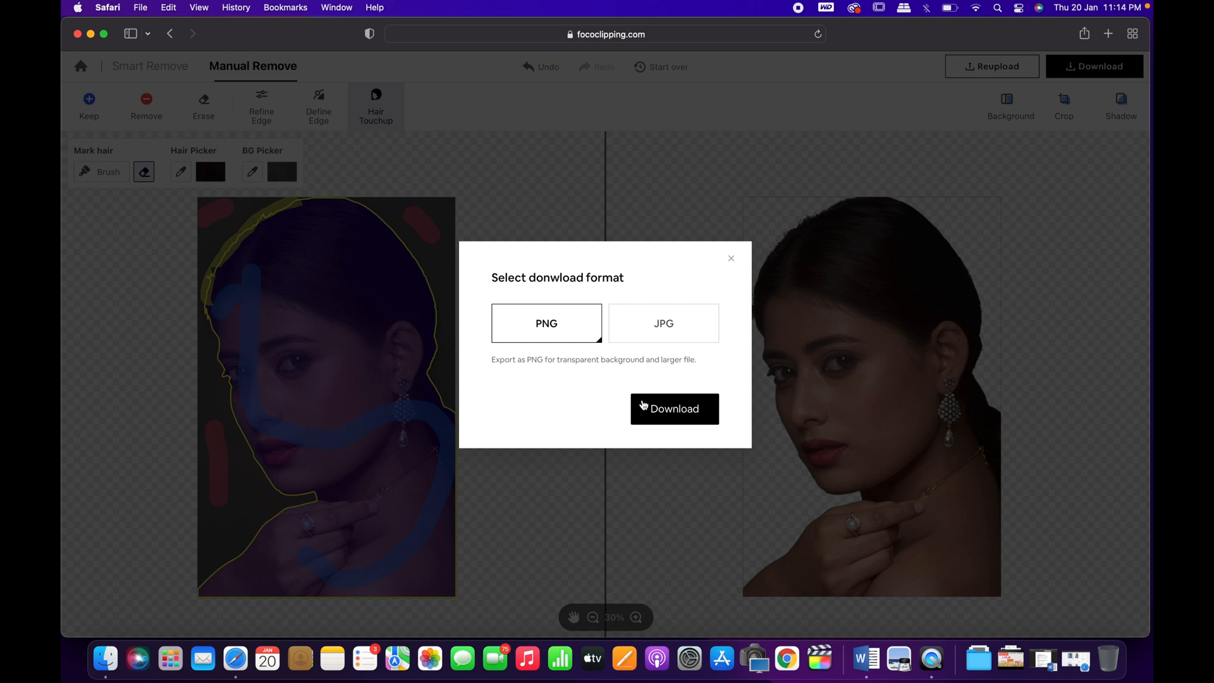
click(662, 409)
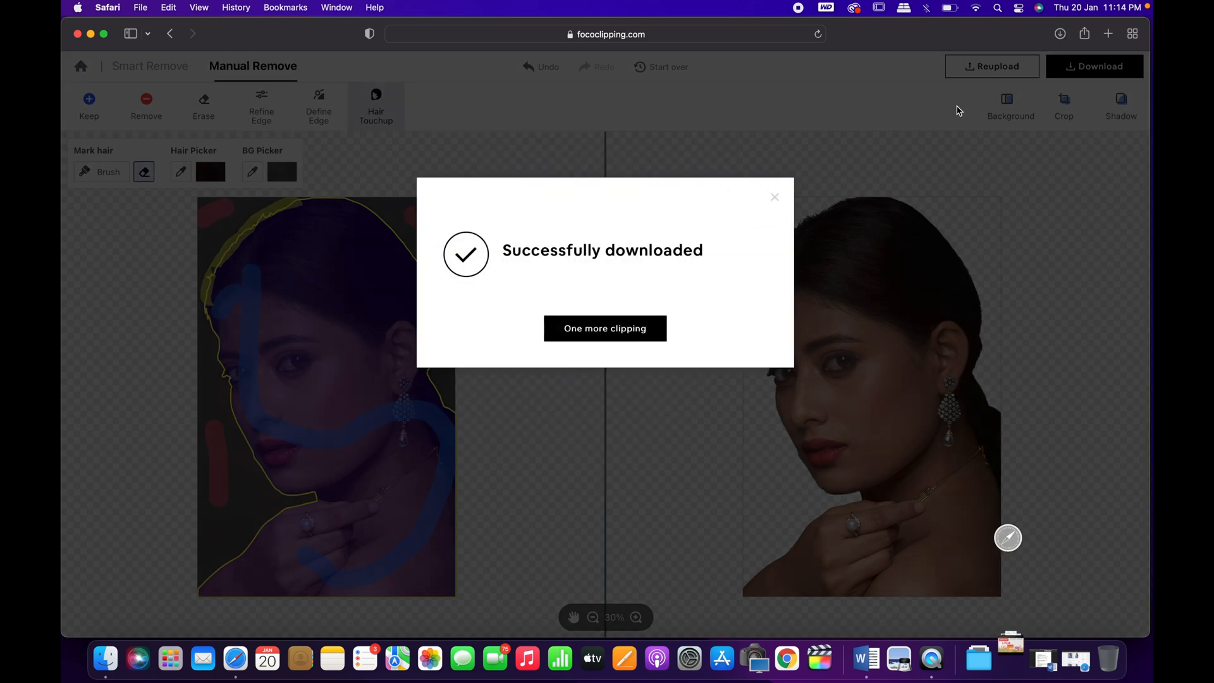
click(1060, 34)
double_click(1006, 95)
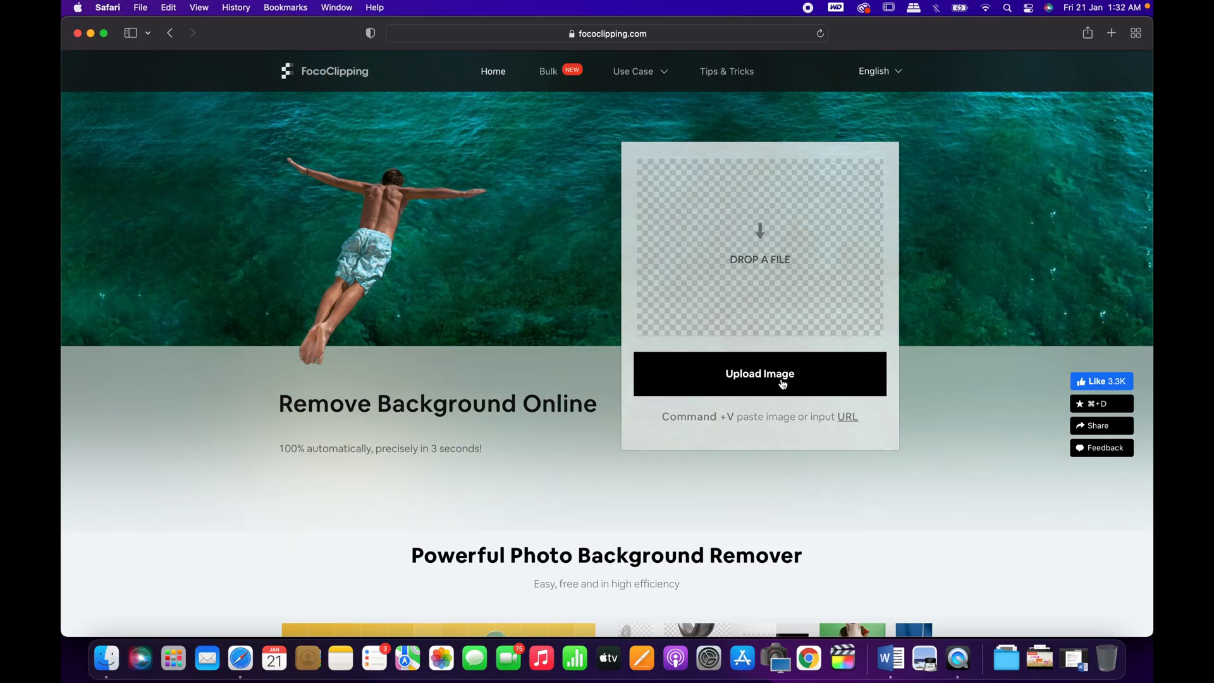
Upload image0248.jpg from the photo edits folder for automatic background removal
click(783, 384)
click(624, 161)
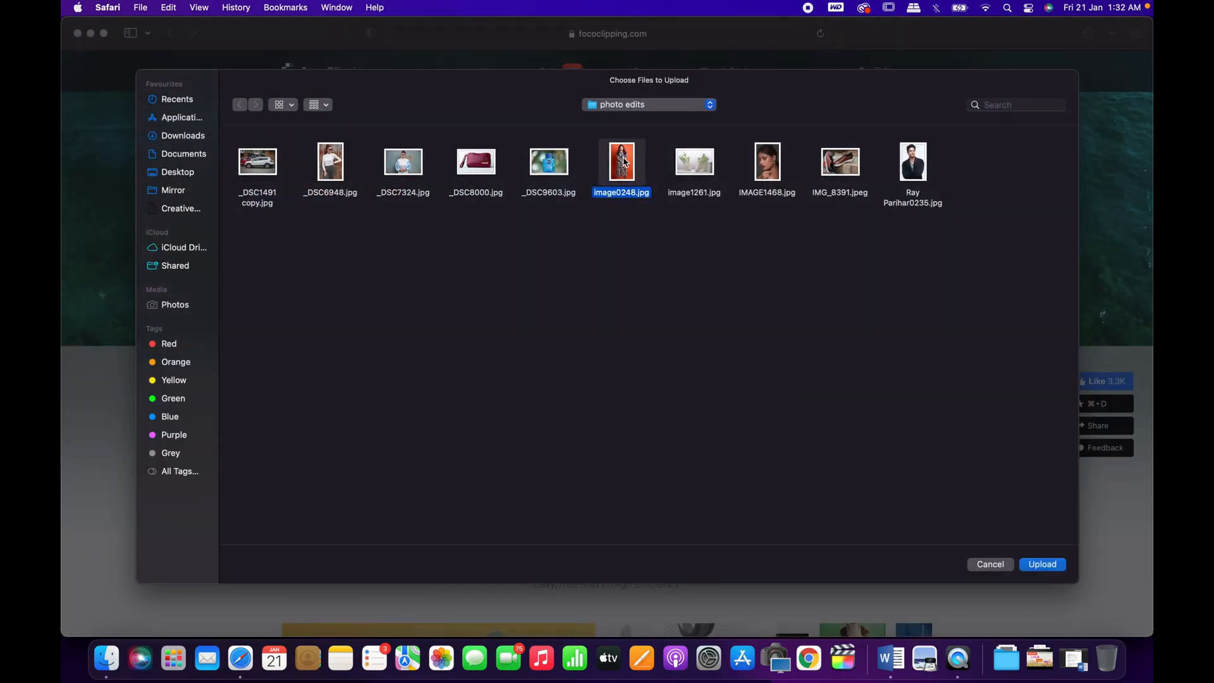
click(1038, 565)
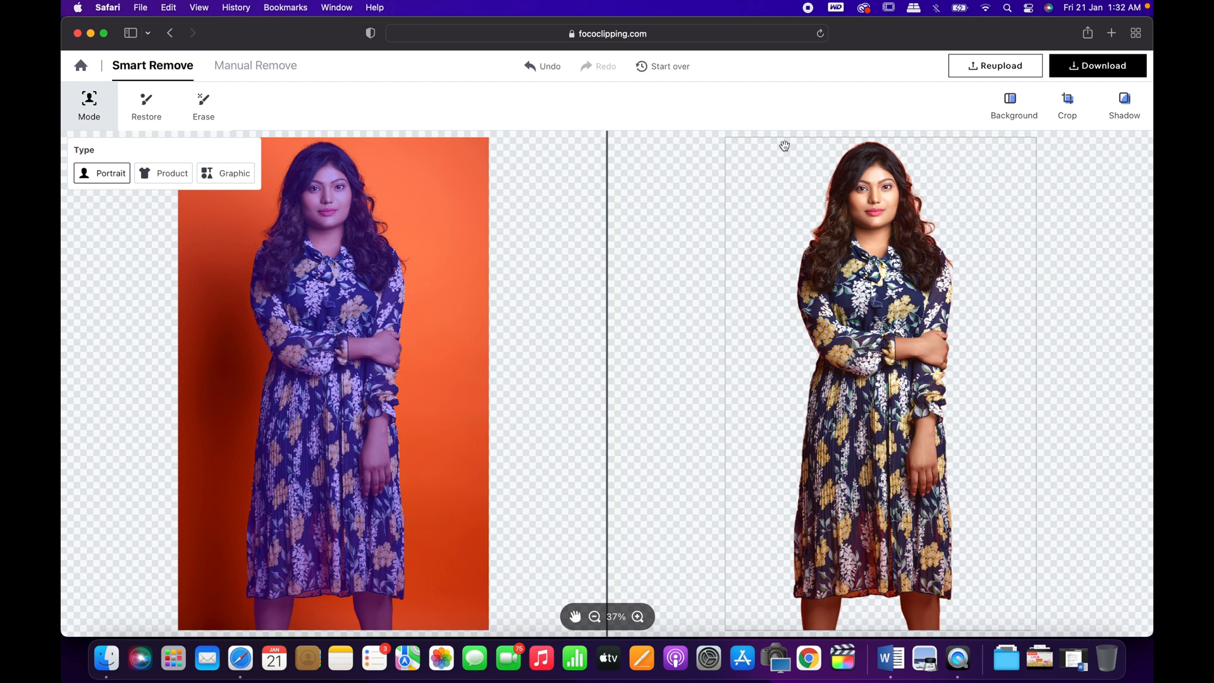
Fill the background behind the woman in the floral dress with the solid bright red colour
click(1002, 117)
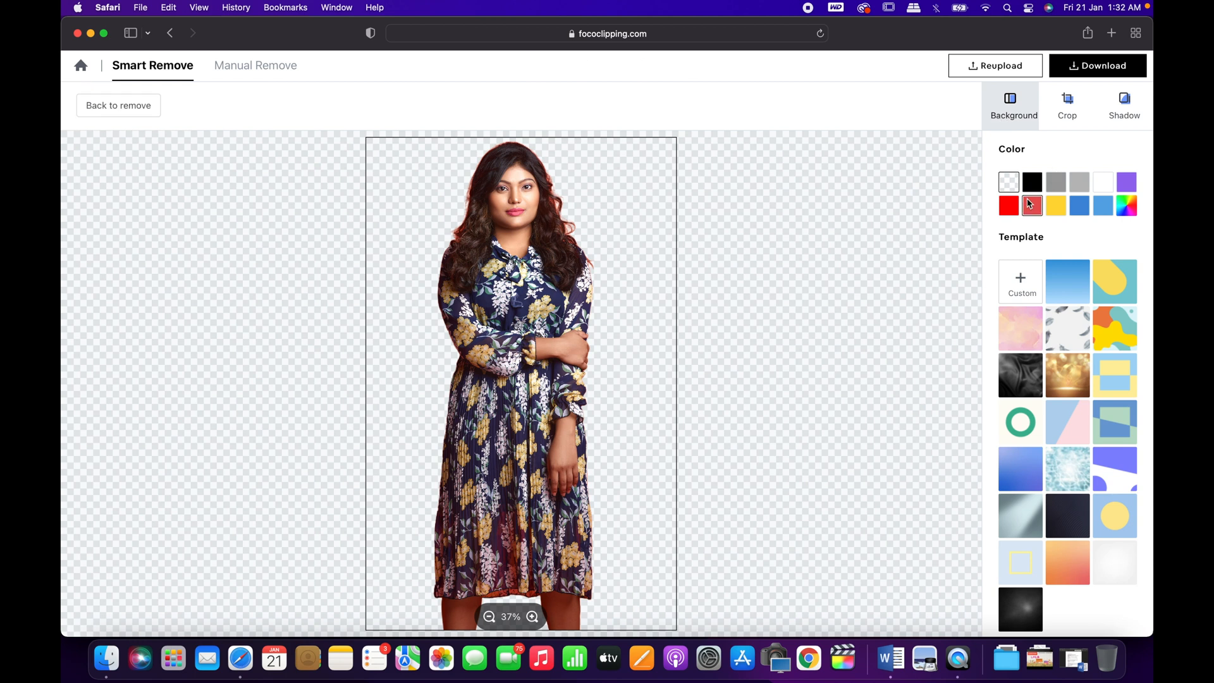
click(1008, 210)
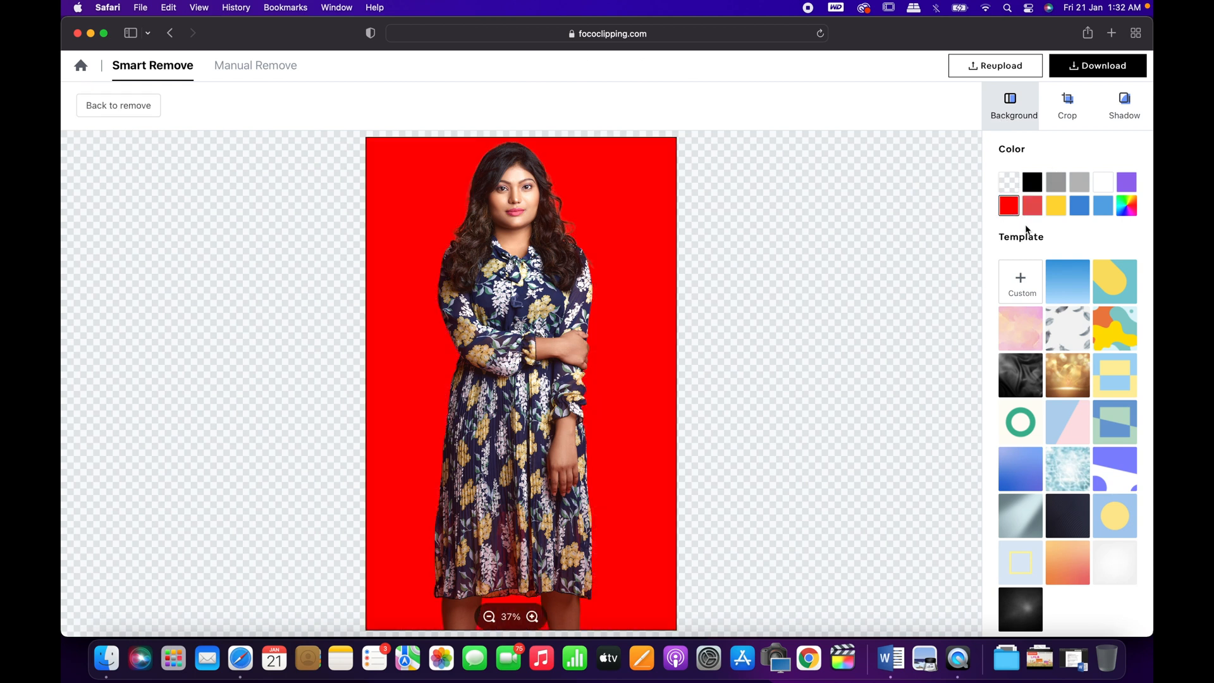
Try a custom yellow-orange background colour, and fill the background behind the woman with the lighter red preset
click(1127, 210)
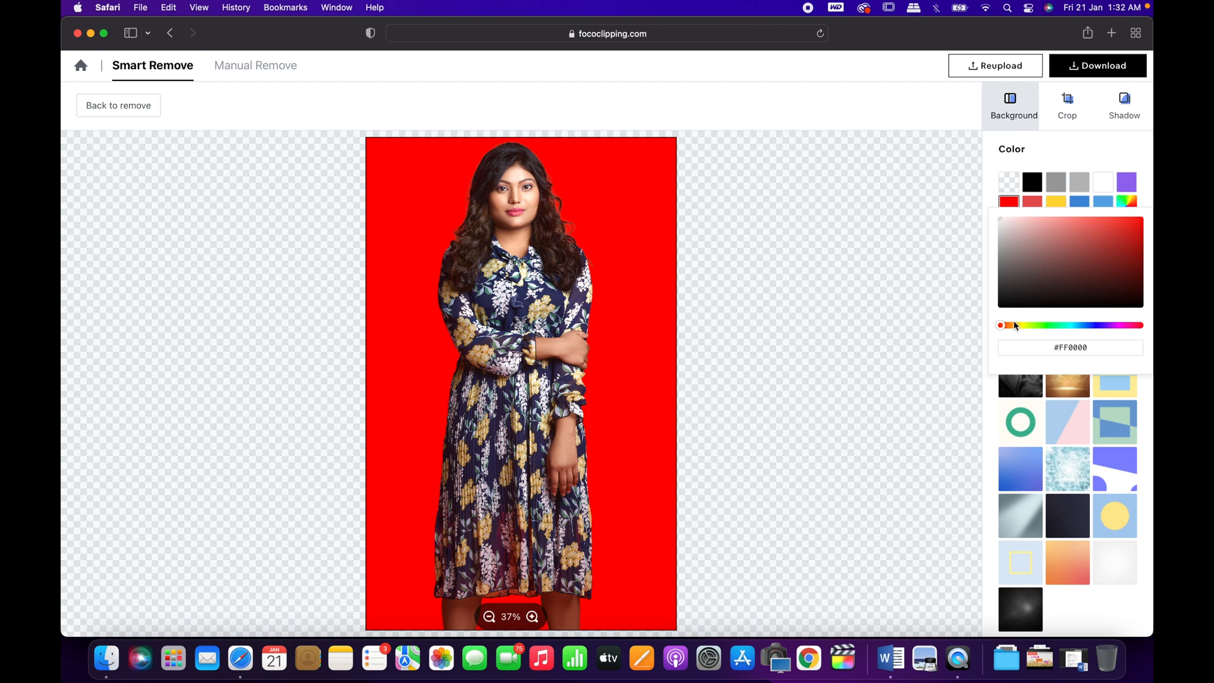
mouse_move(1006, 328)
mouse_down()
mouse_move(1031, 329)
mouse_move(1019, 334)
mouse_up()
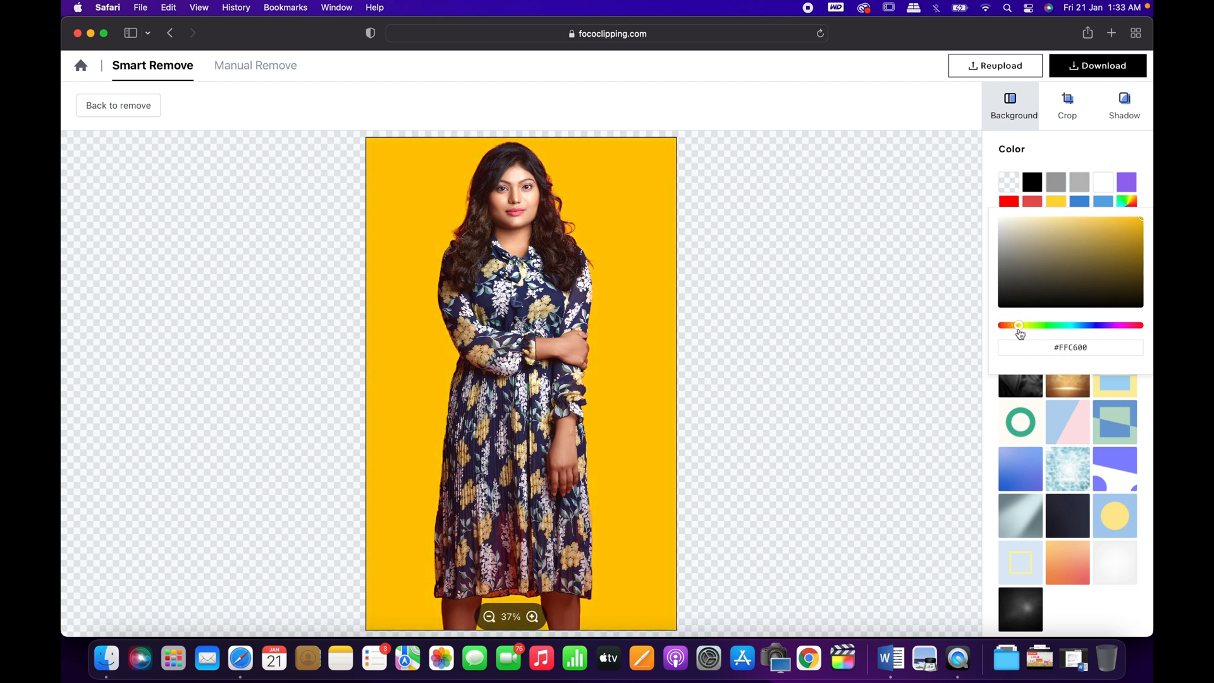
click(1037, 201)
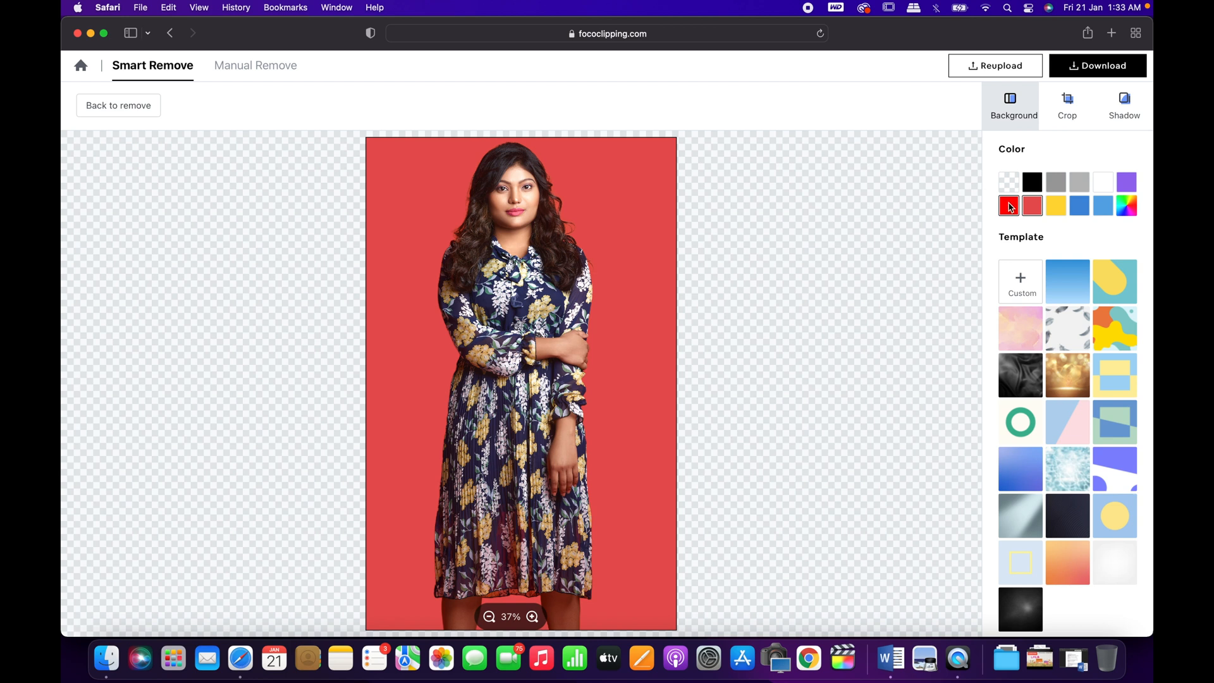
Try the 16:9, 3:4 and 4:3 crop ratios on the red-background picture
click(1068, 115)
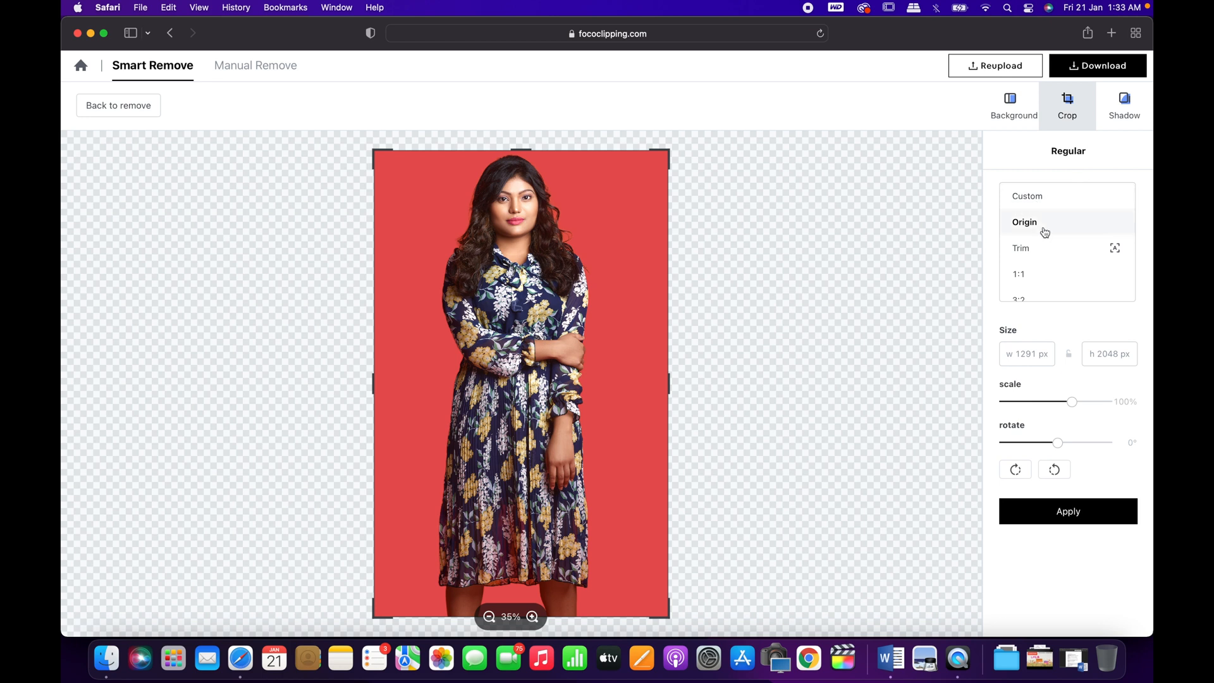
scroll(1030, 272, down, 2)
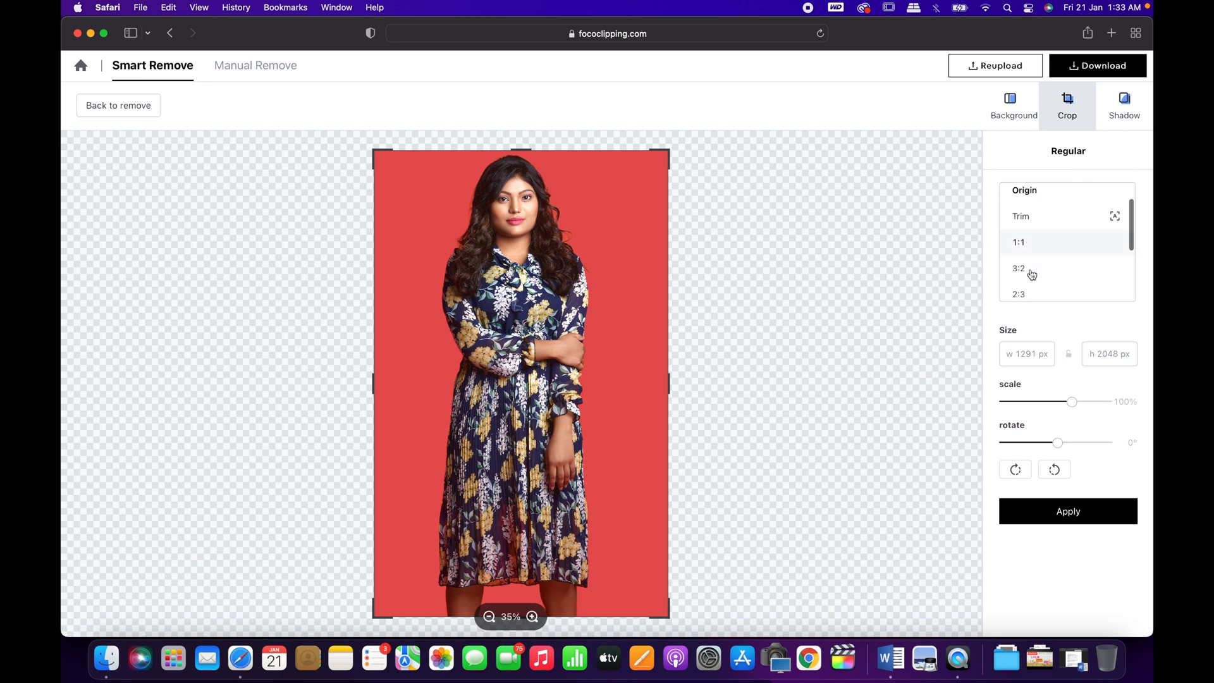
scroll(1031, 273, down, 3)
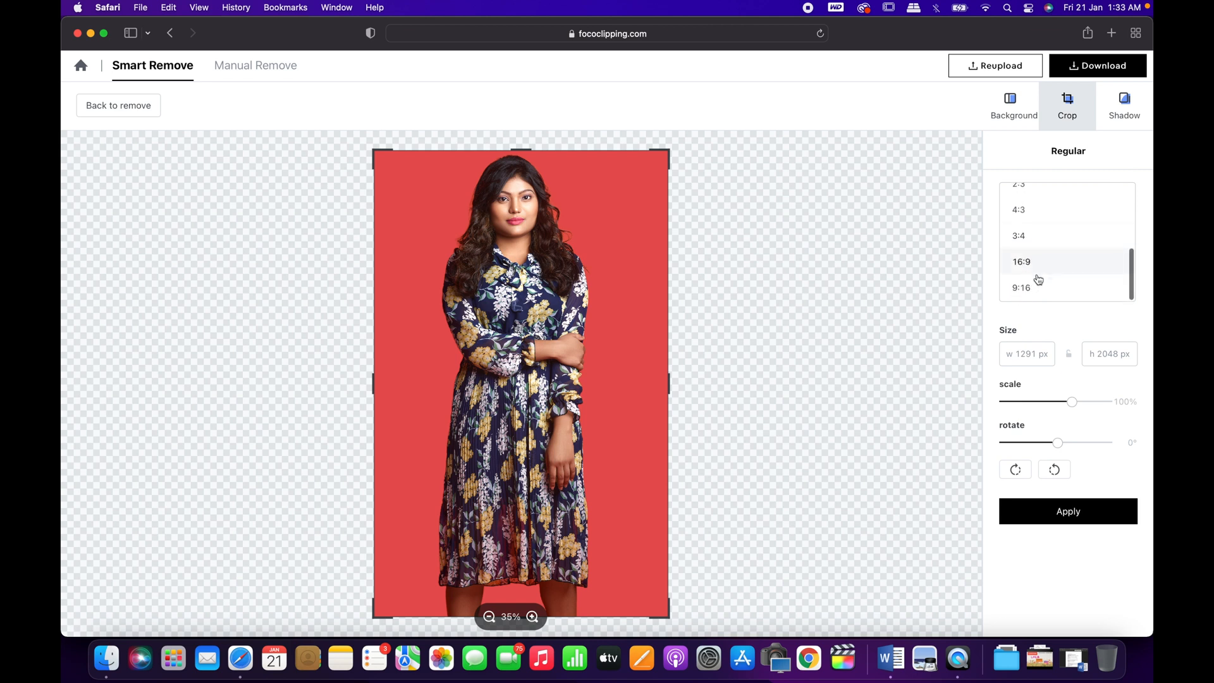
click(1044, 266)
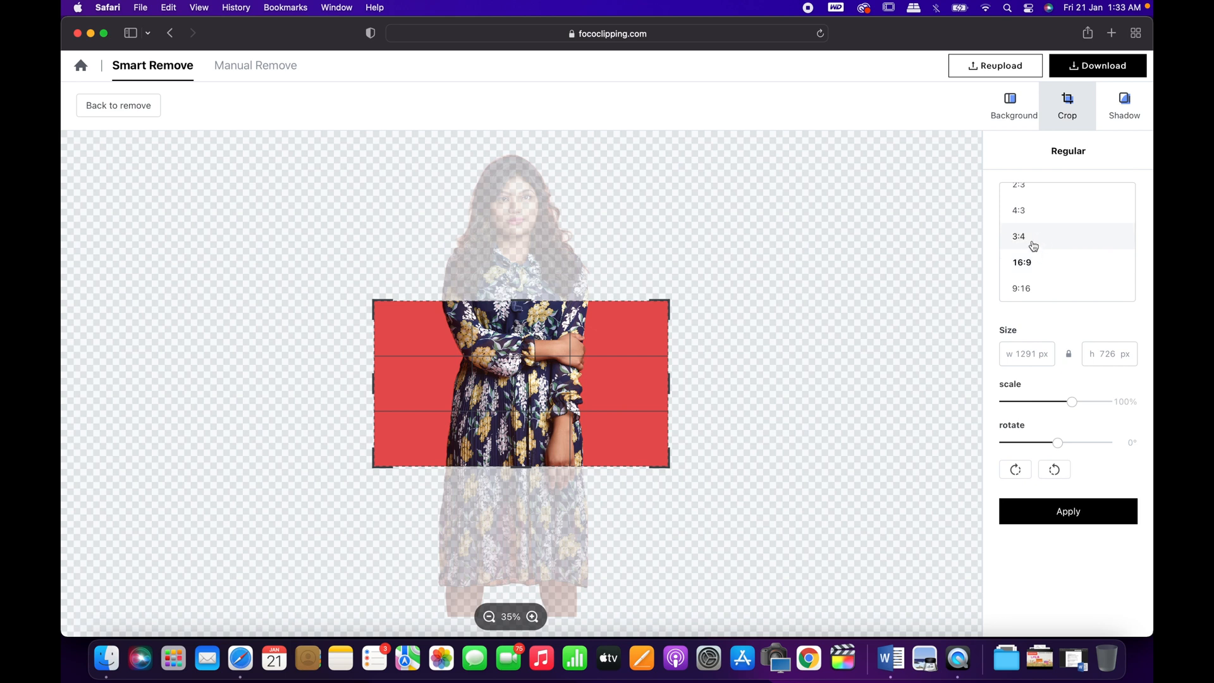
click(1033, 246)
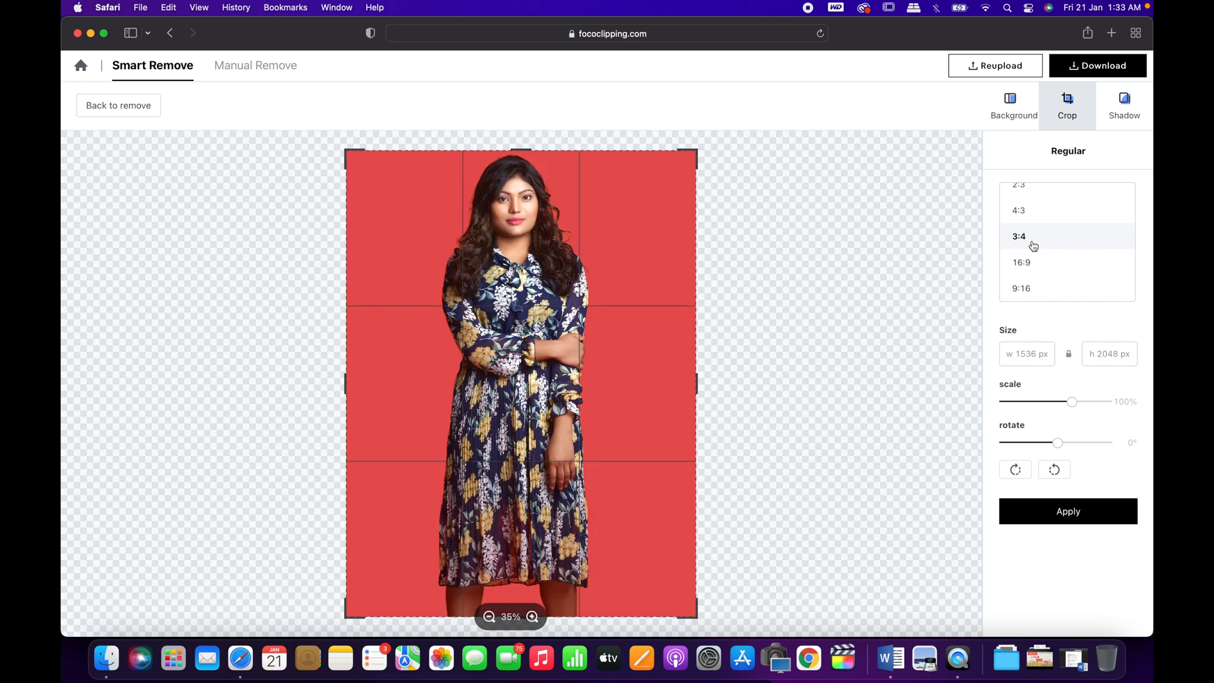
scroll(1030, 243, up, 1)
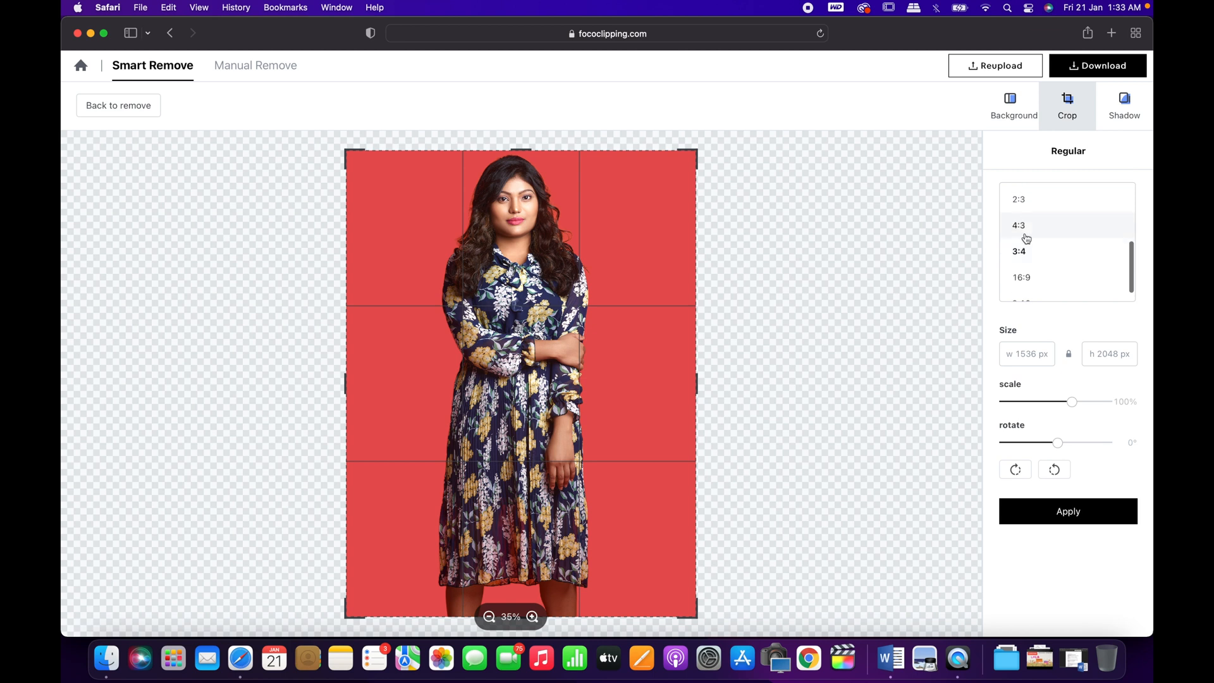
click(1025, 232)
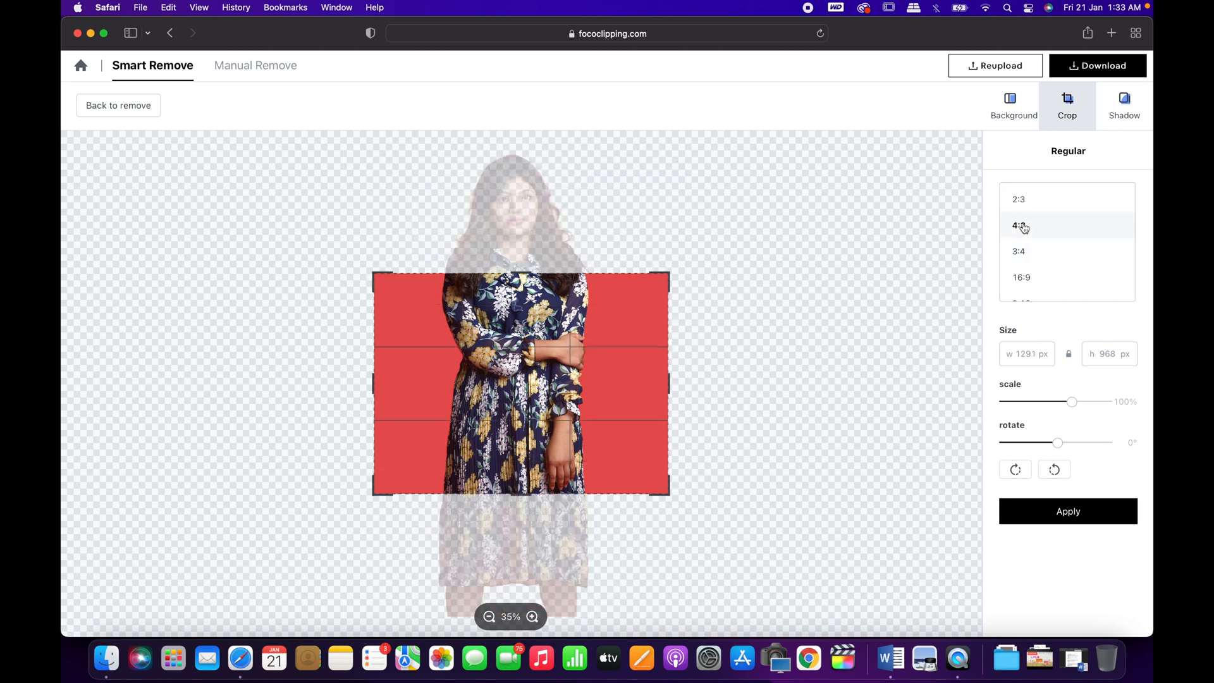
click(1018, 252)
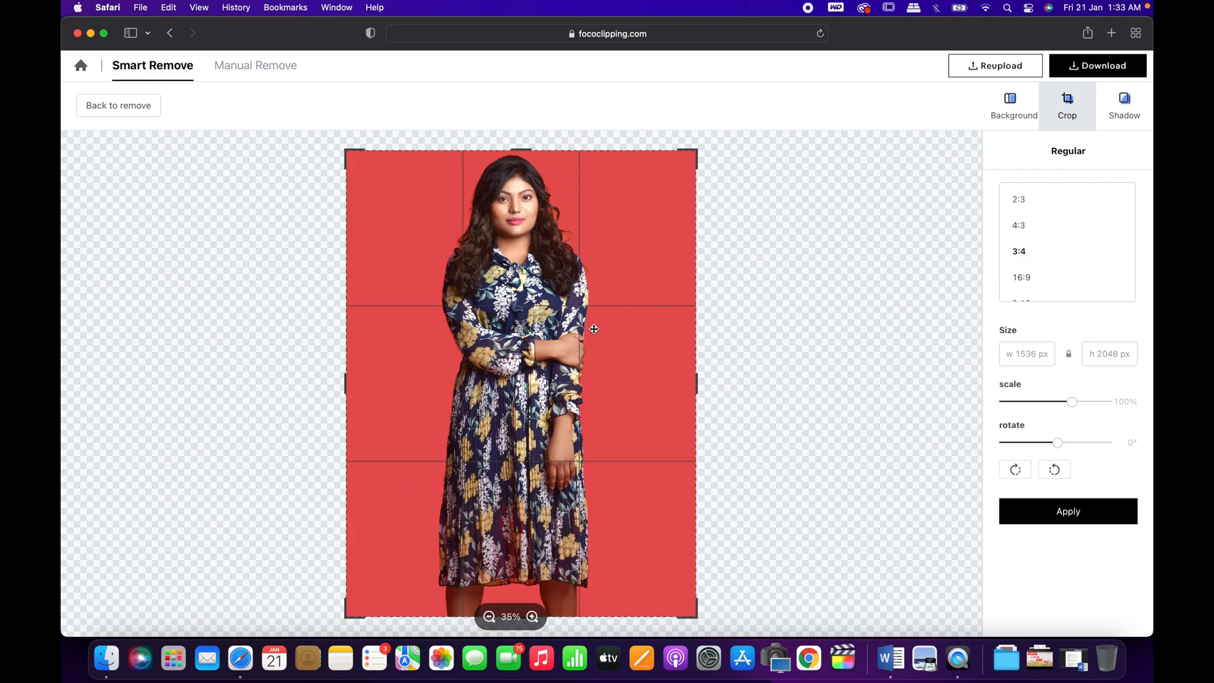
Choose the 3:2 crop ratio and enlarge the frame to about 2309 × 1539 px, keeping the woman's head inside near the frame's left edge
scroll(1048, 289, up, 3)
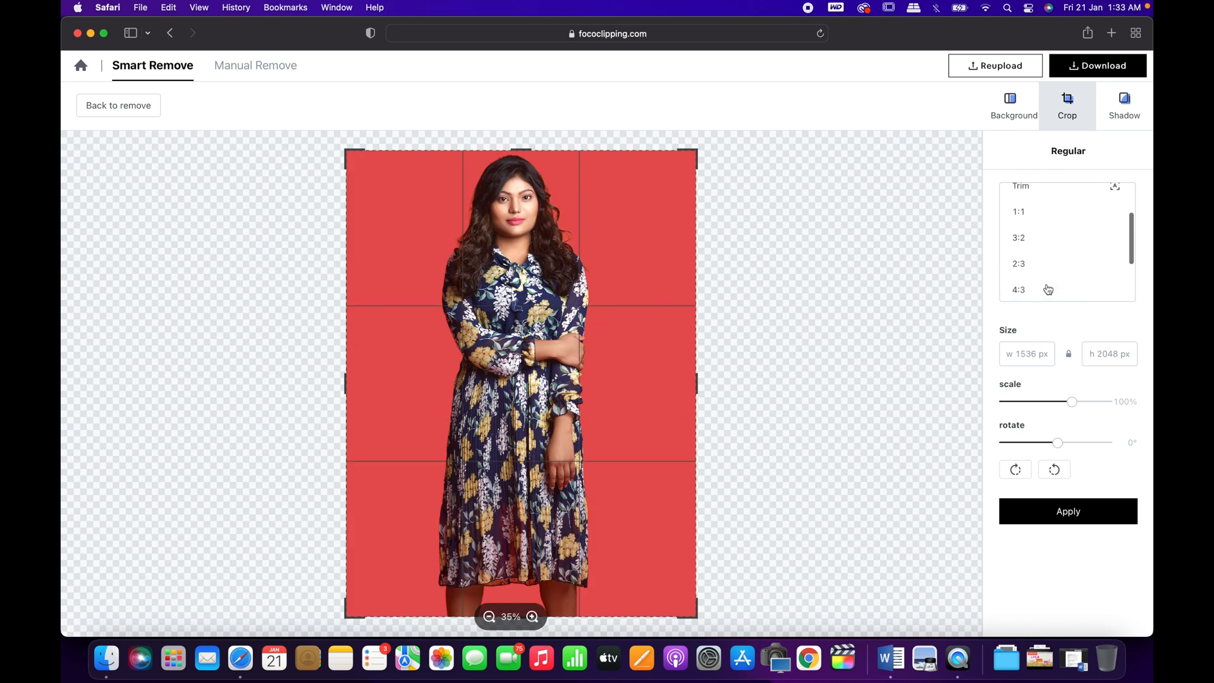
click(1018, 240)
drag(557, 355, 594, 166)
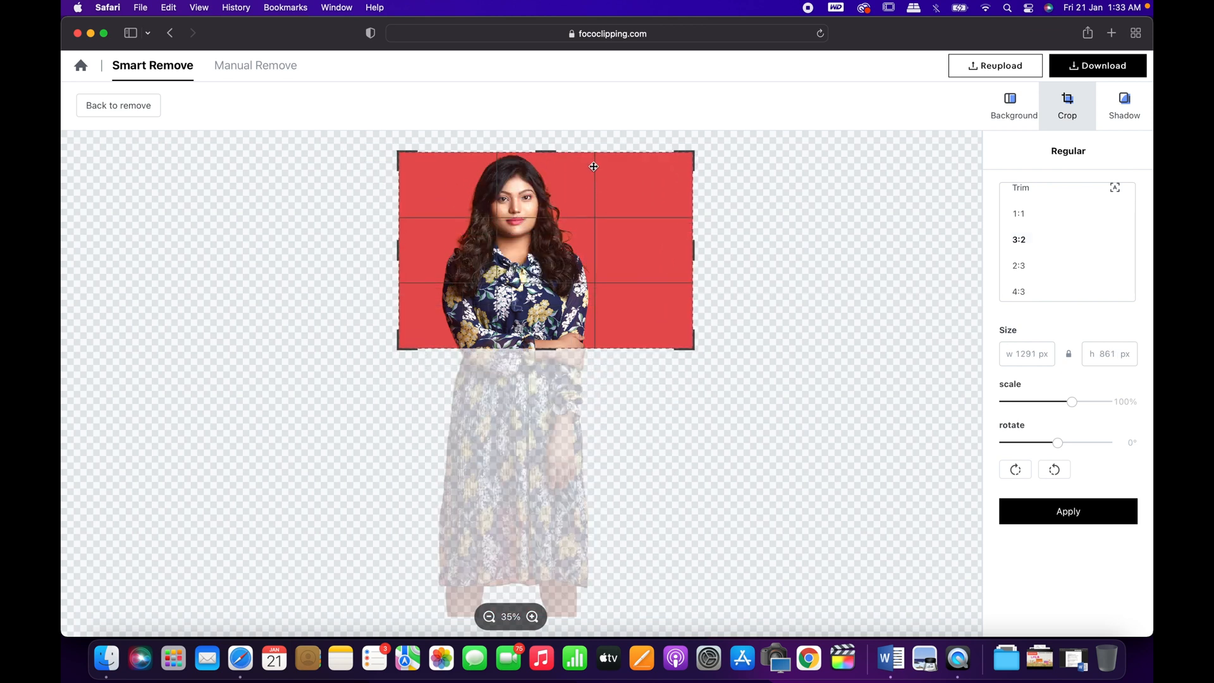
drag(697, 249, 830, 253)
drag(584, 393, 598, 447)
drag(535, 380, 574, 415)
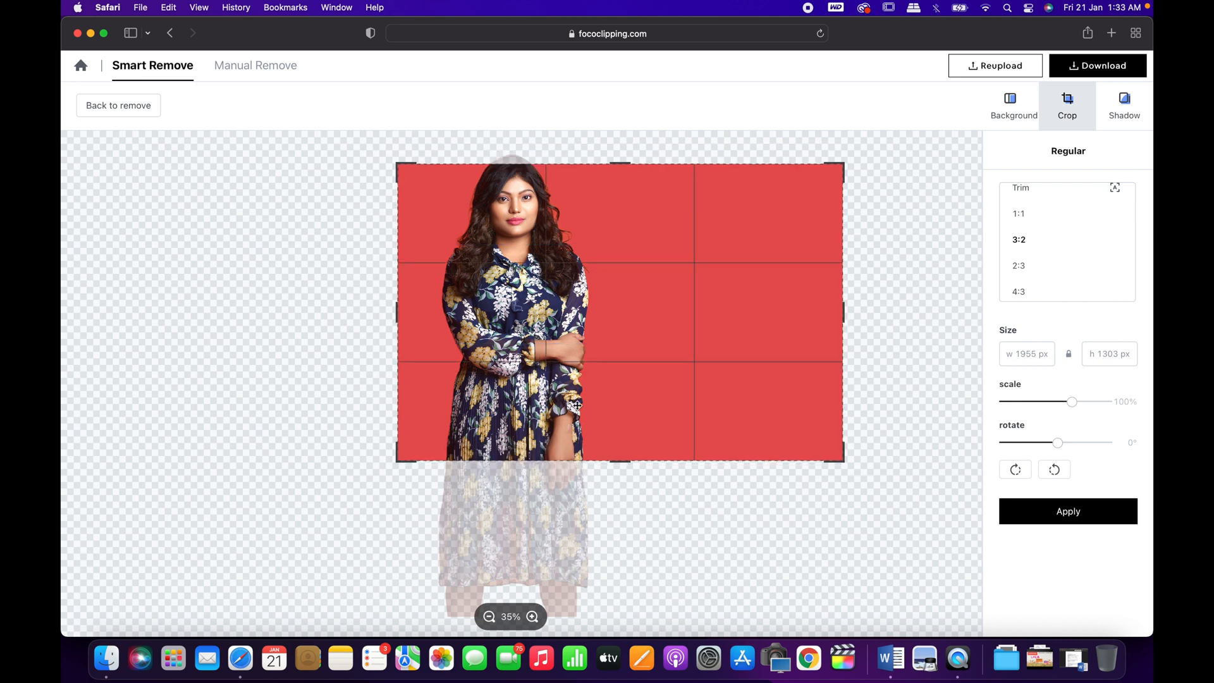
drag(629, 470, 628, 513)
drag(547, 409, 574, 396)
drag(645, 479, 661, 530)
mouse_move(548, 383)
mouse_down()
mouse_move(547, 372)
mouse_move(557, 389)
mouse_up()
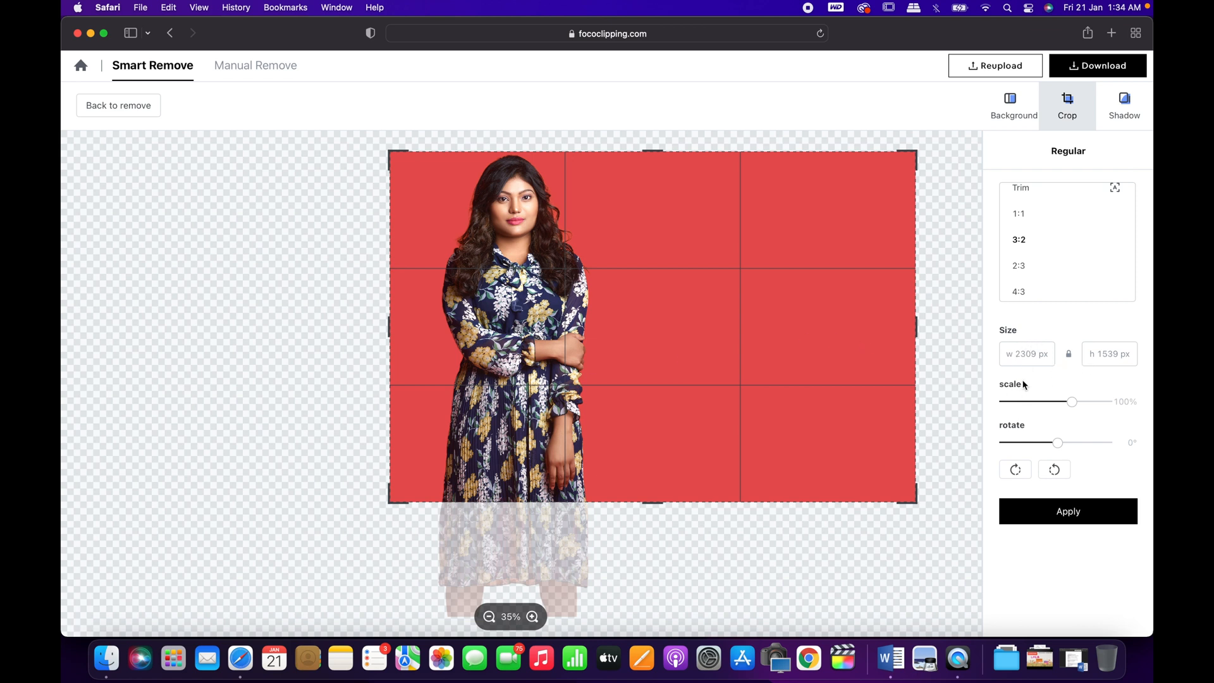
Keep the crop's scale at 100% and rotation at 0°, and apply the 3:2 crop
mouse_move(1077, 402)
mouse_down()
mouse_move(1049, 402)
mouse_move(1072, 407)
mouse_up()
drag(1072, 405, 1057, 443)
click(1066, 516)
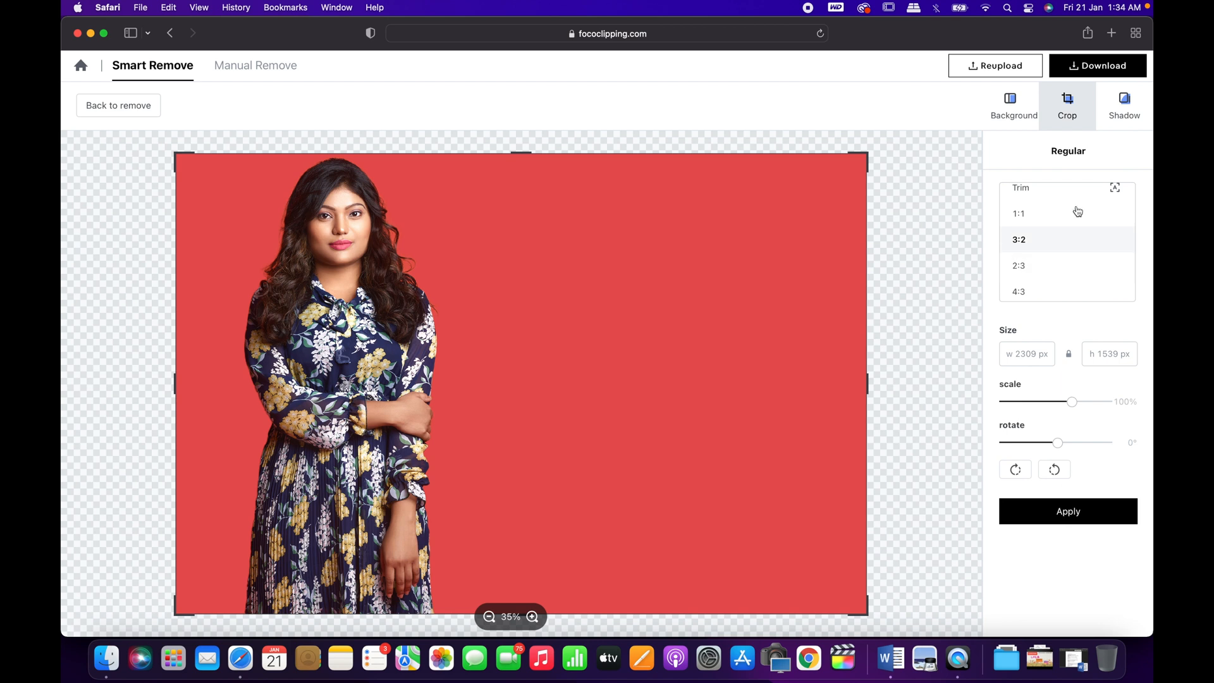
Add a shadow behind the woman with a slightly reduced margin, 17% blur, 38% opacity and a 307° angle
click(1125, 119)
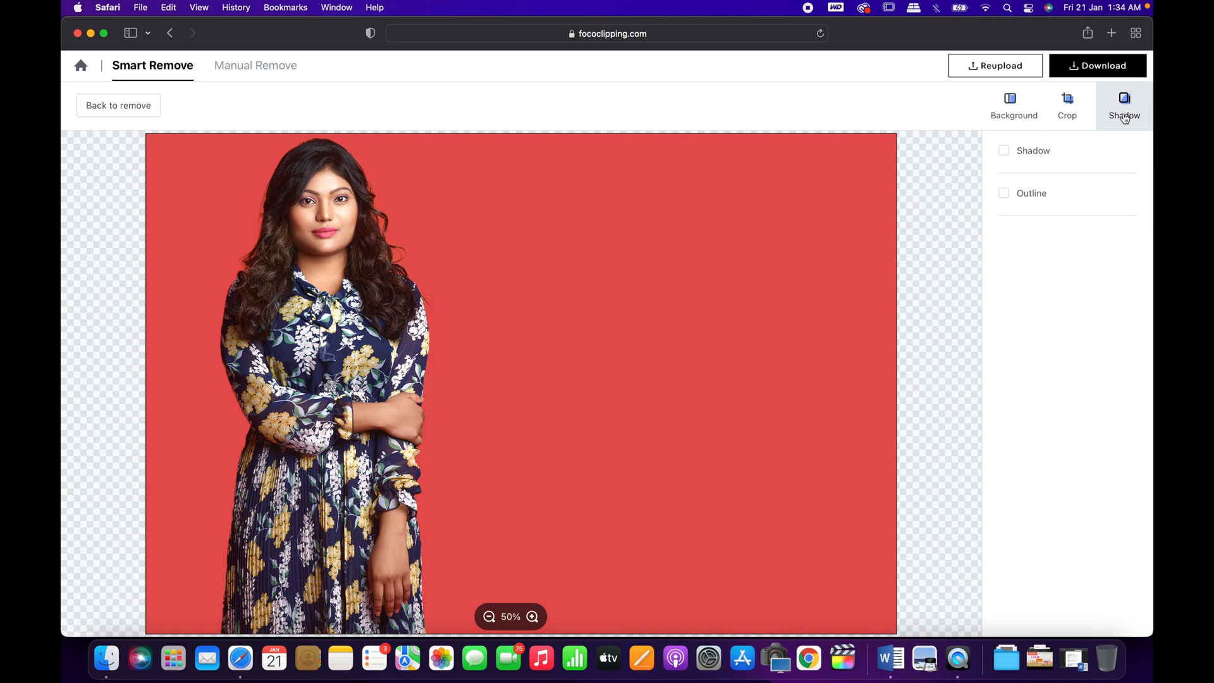
click(1004, 152)
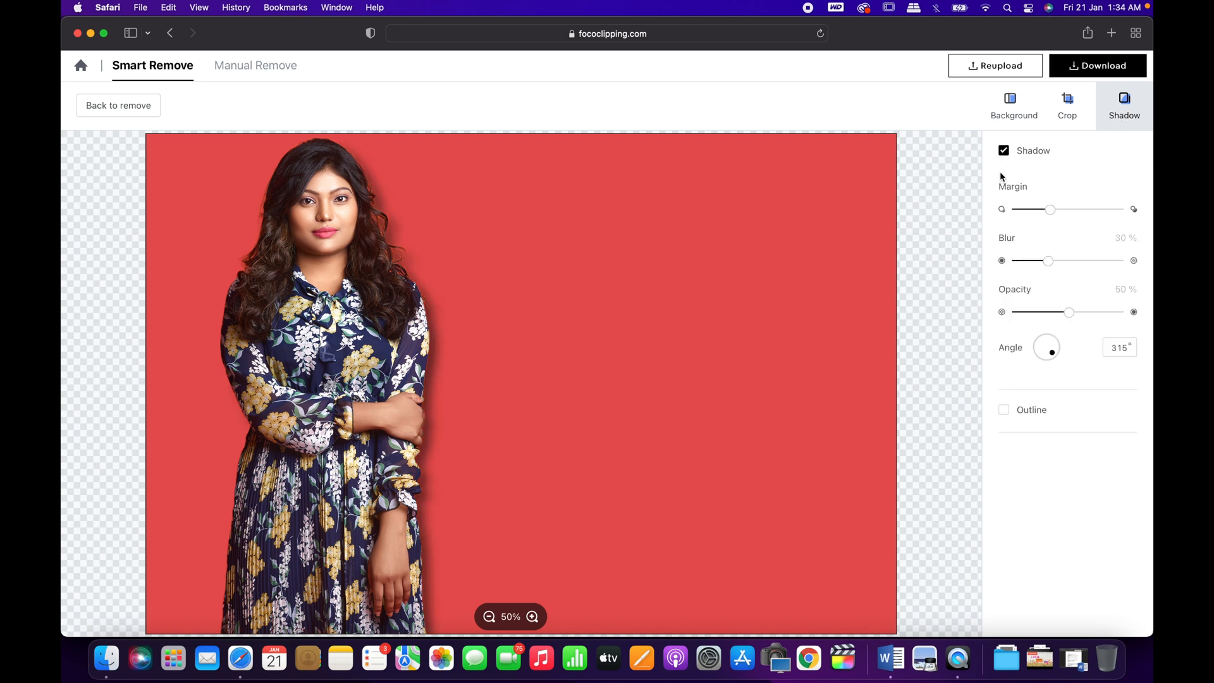
click(1005, 153)
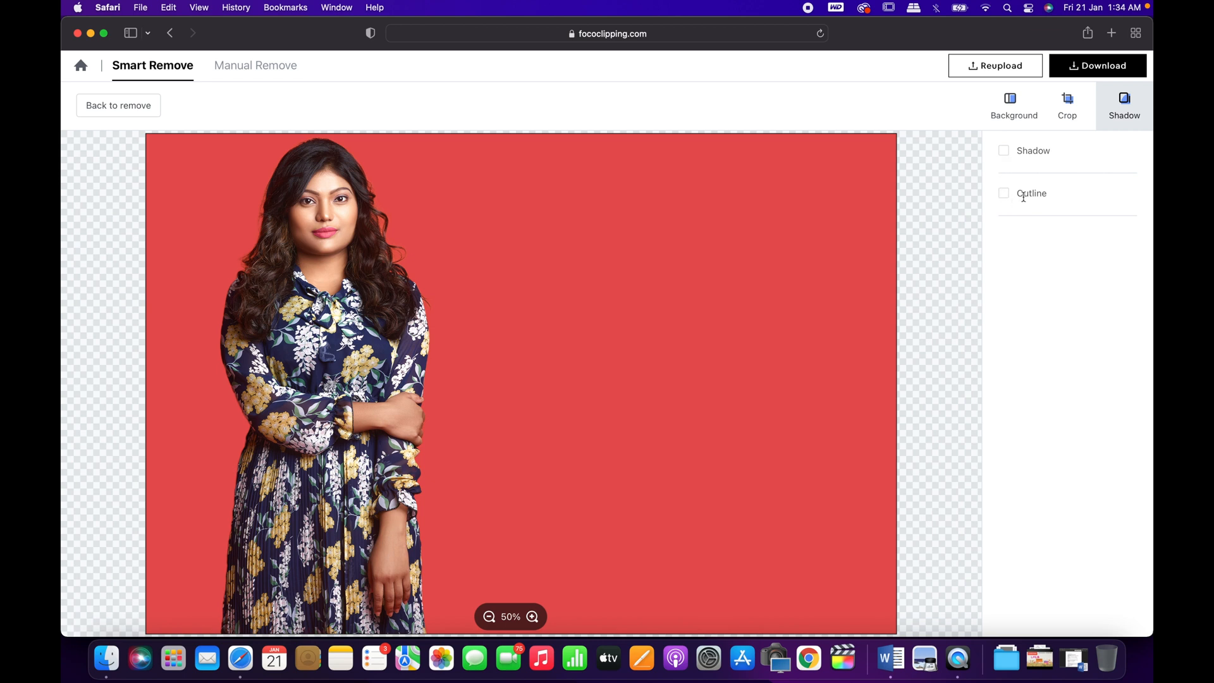
click(1005, 154)
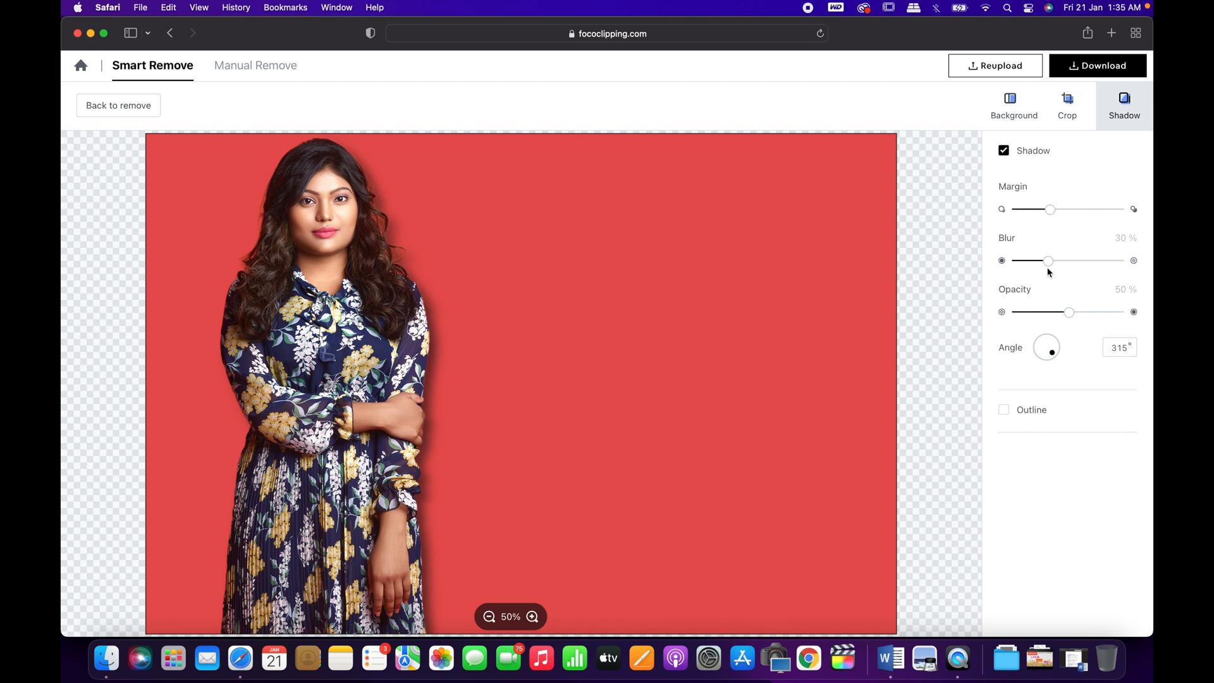
drag(1049, 217, 1087, 216)
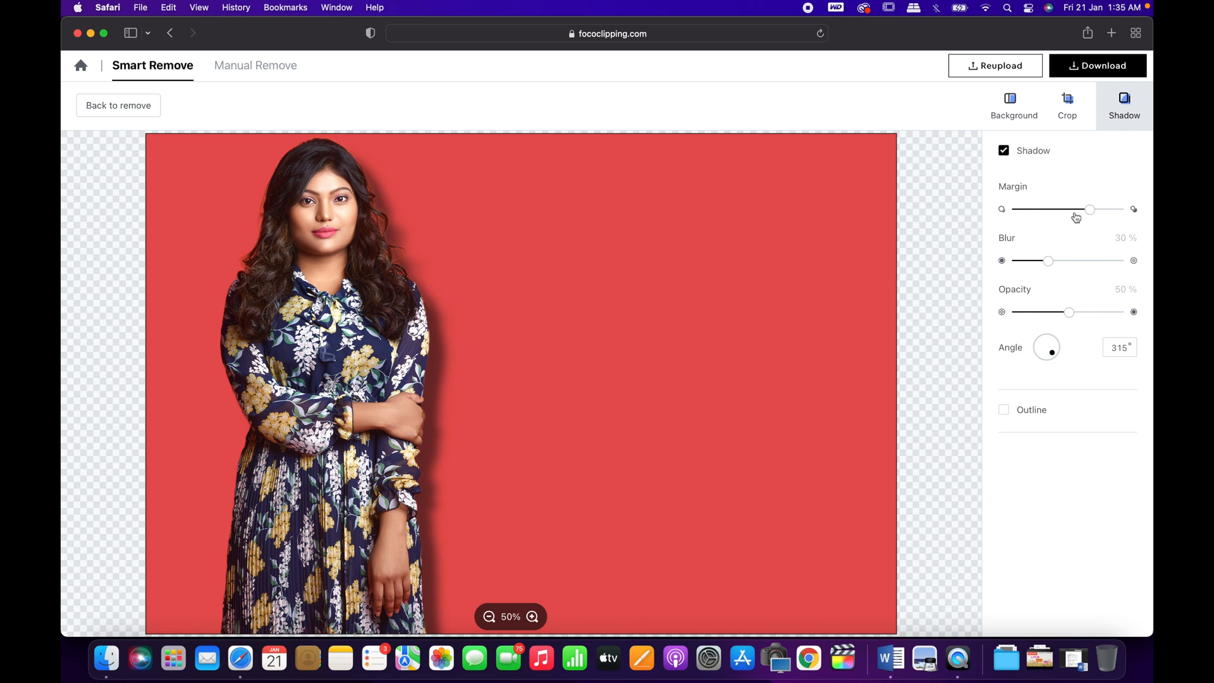
drag(1089, 215, 1046, 214)
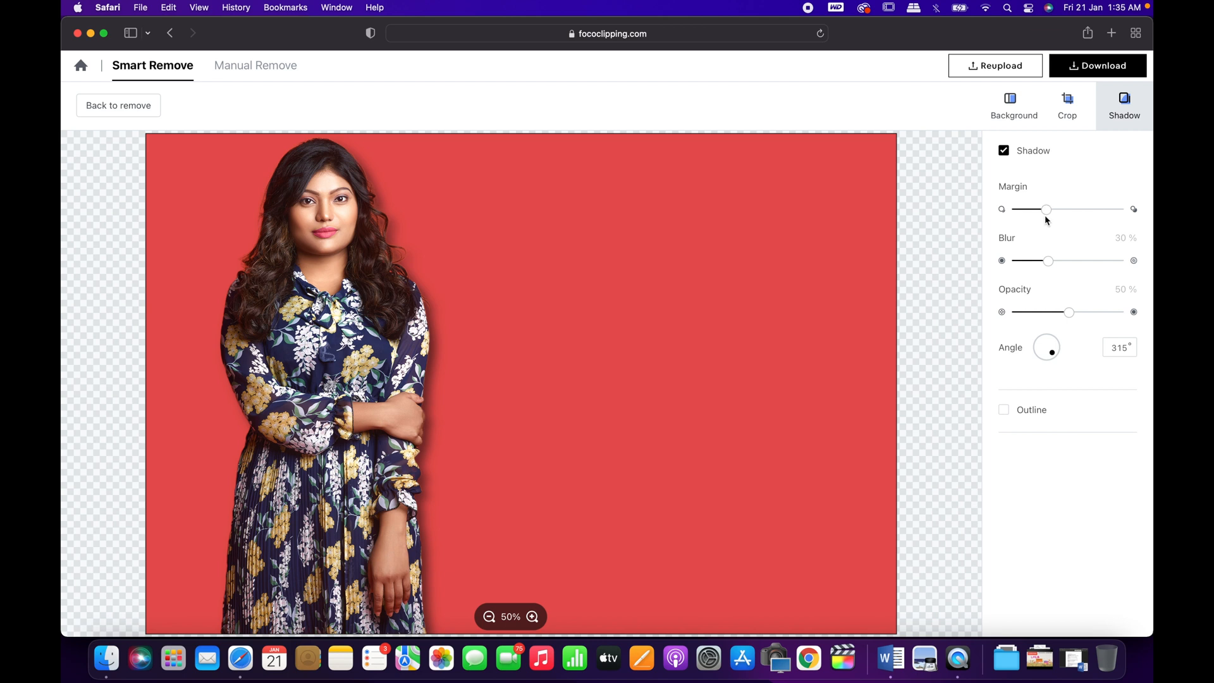
mouse_move(1048, 265)
mouse_down()
mouse_move(1089, 266)
mouse_move(1035, 268)
mouse_up()
drag(1068, 313, 1051, 353)
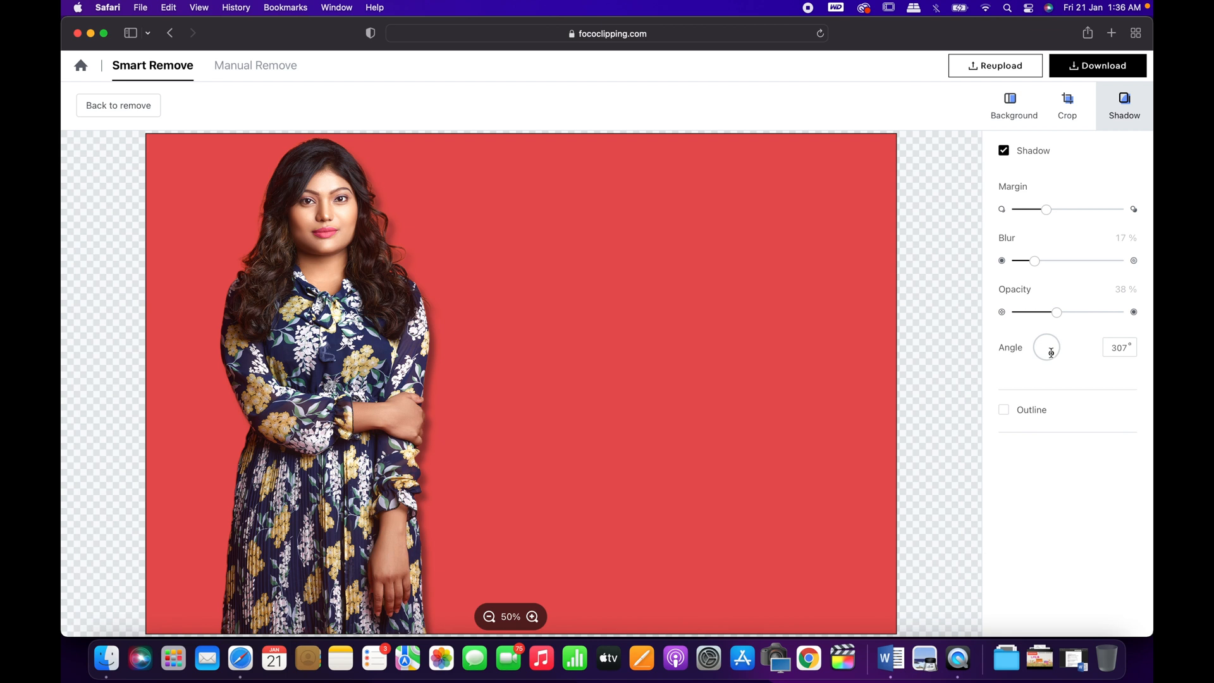
Add an outline around the woman and try black, yellow, light blue, pink and the custom dark brown #402E29 for it
click(1005, 411)
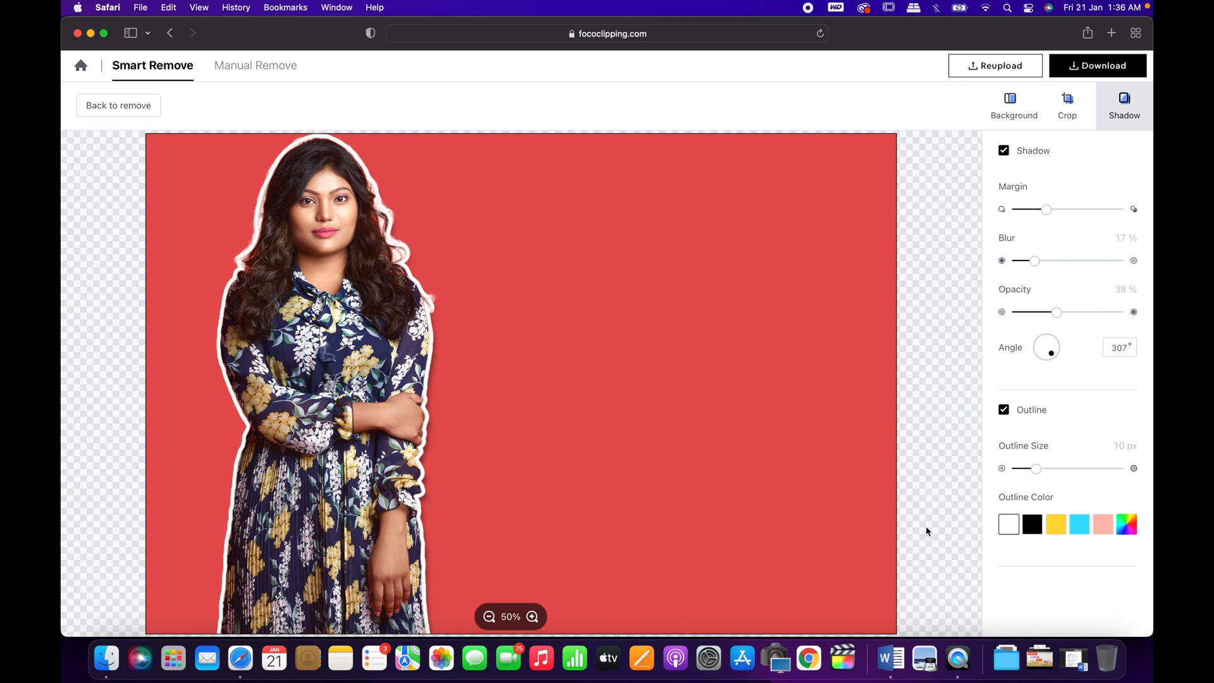
click(1036, 534)
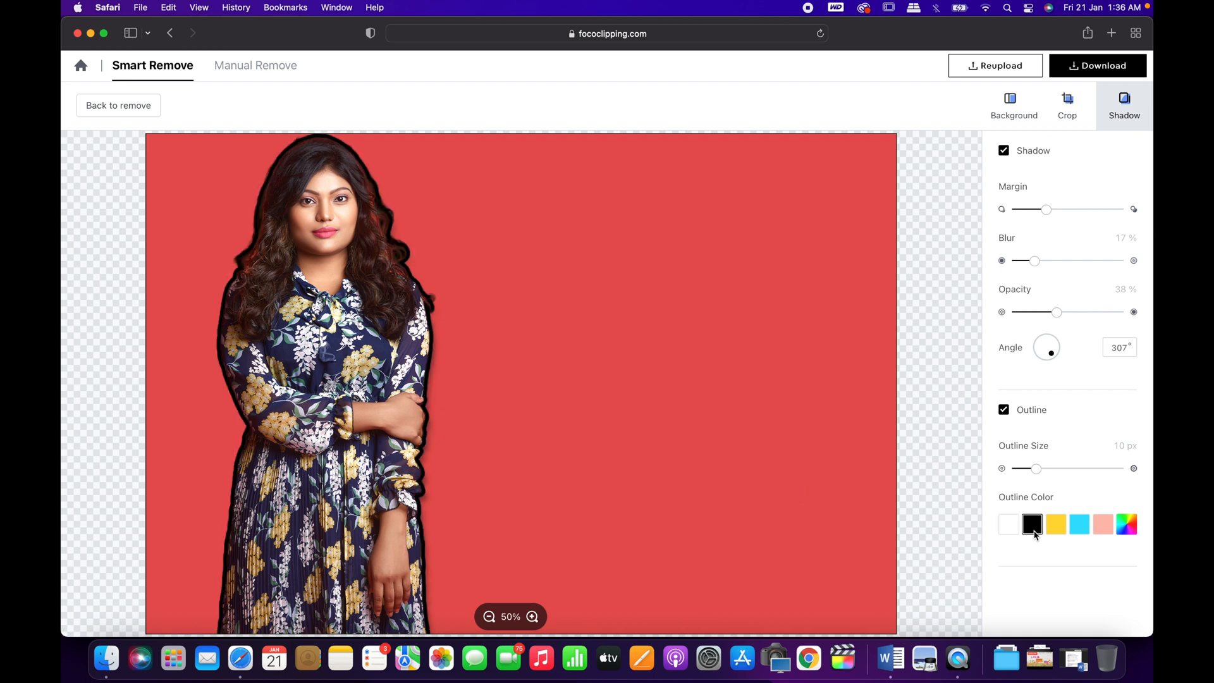
click(1056, 533)
click(1079, 533)
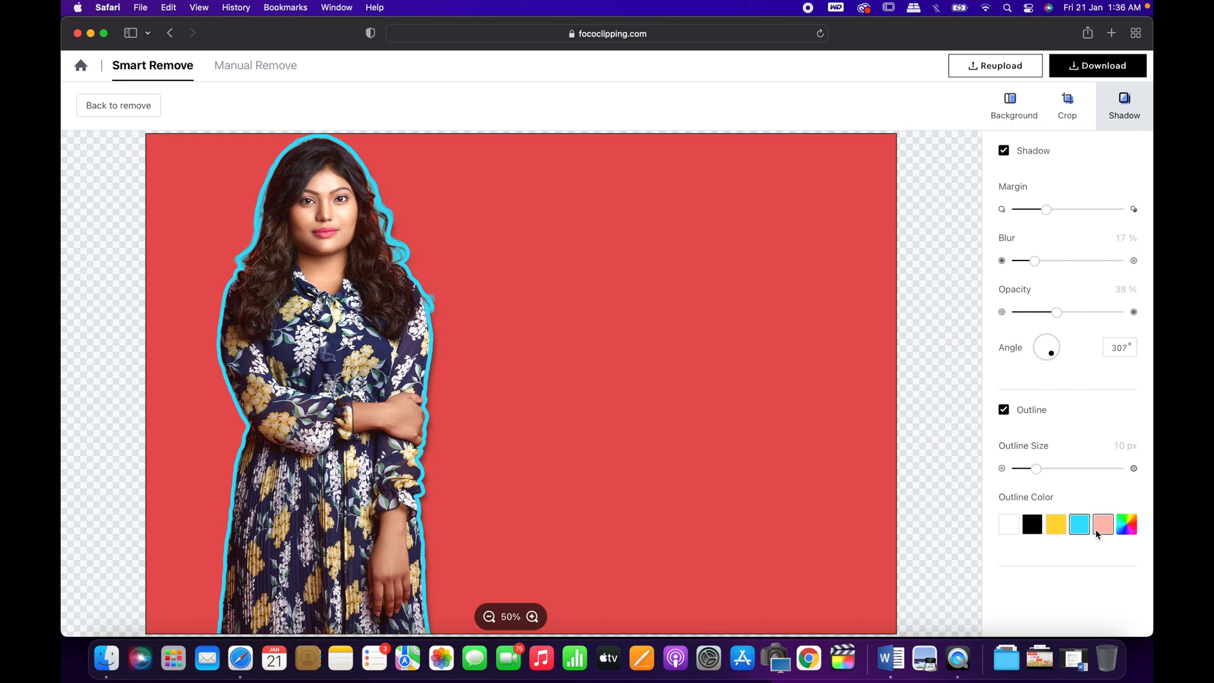
click(1100, 533)
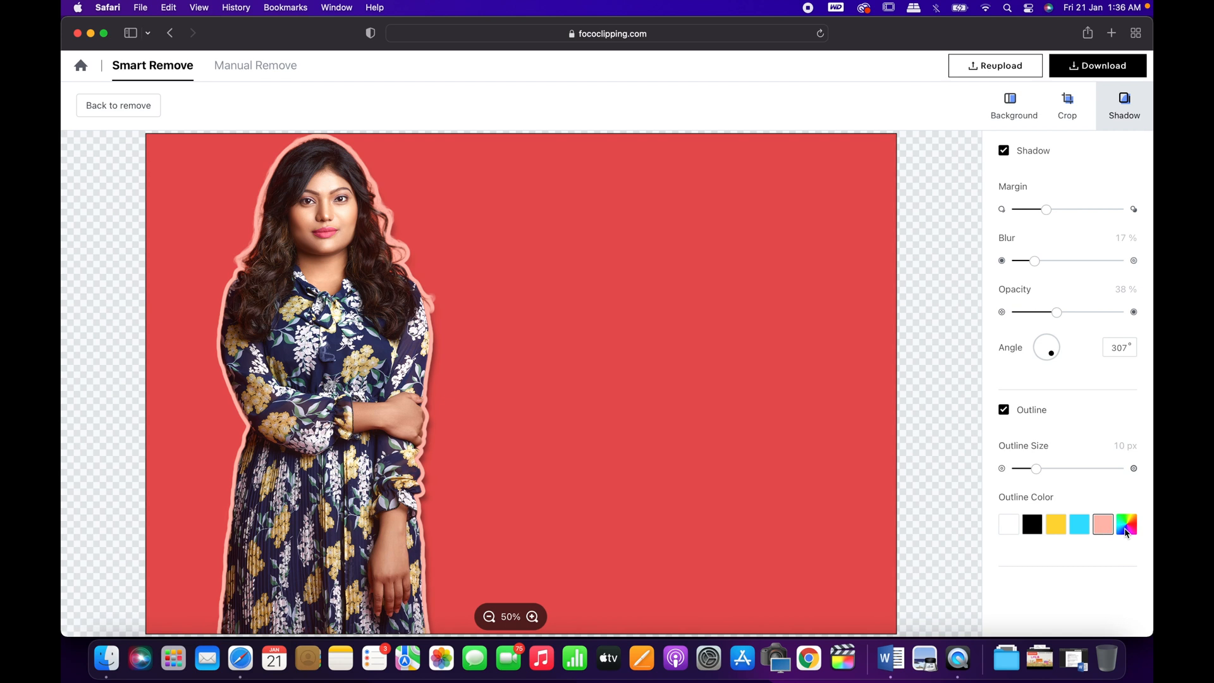
click(1126, 529)
click(1013, 505)
mouse_move(1032, 518)
mouse_down()
mouse_move(1084, 530)
mouse_move(1049, 547)
mouse_up()
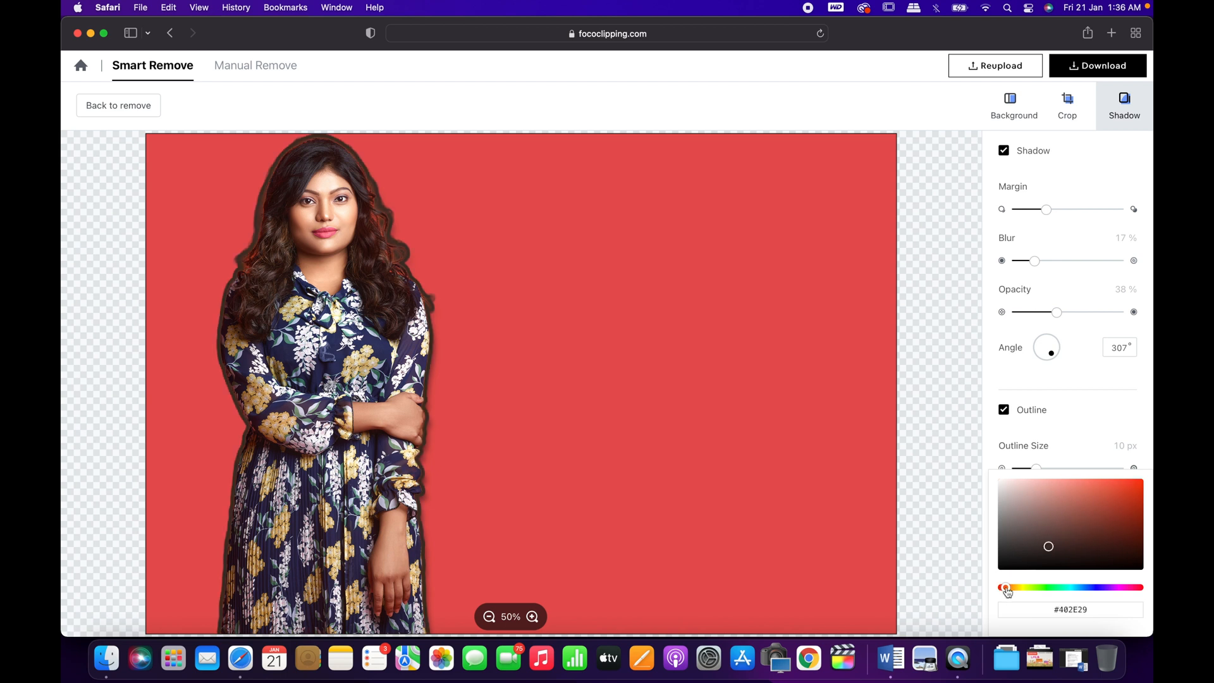
Make the woman's outline white and set its size to 7 px
click(1017, 452)
click(1021, 522)
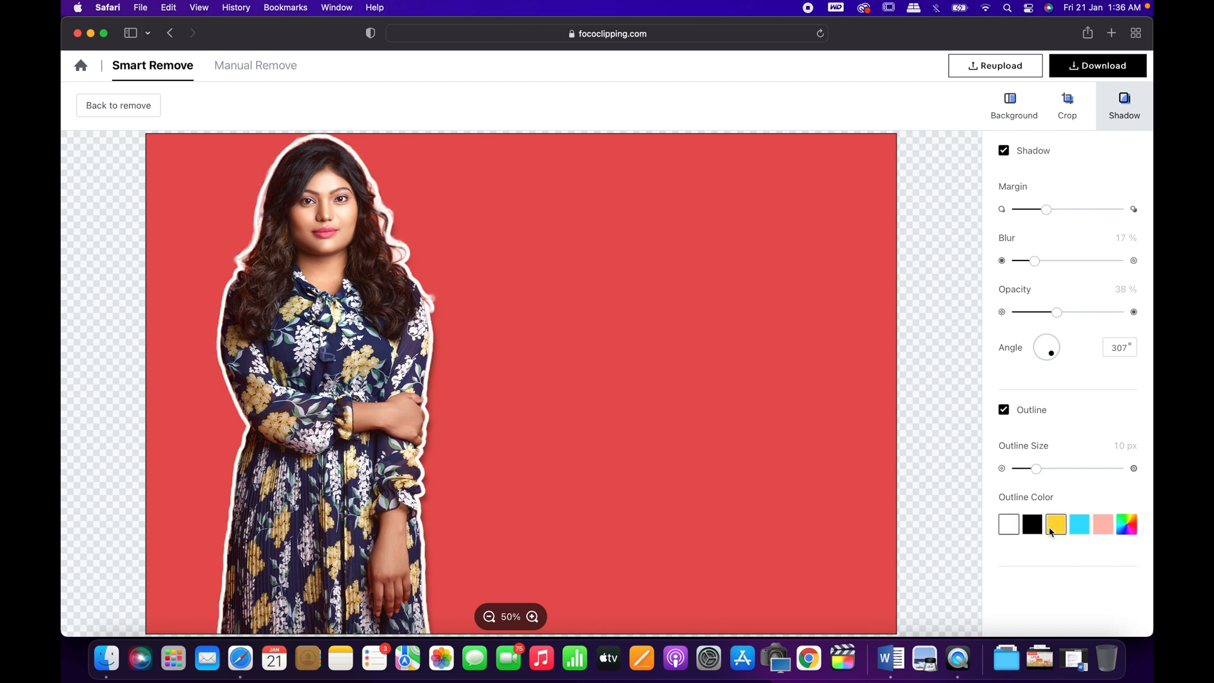
mouse_move(1035, 469)
mouse_down()
mouse_move(1101, 471)
mouse_move(1026, 475)
mouse_up()
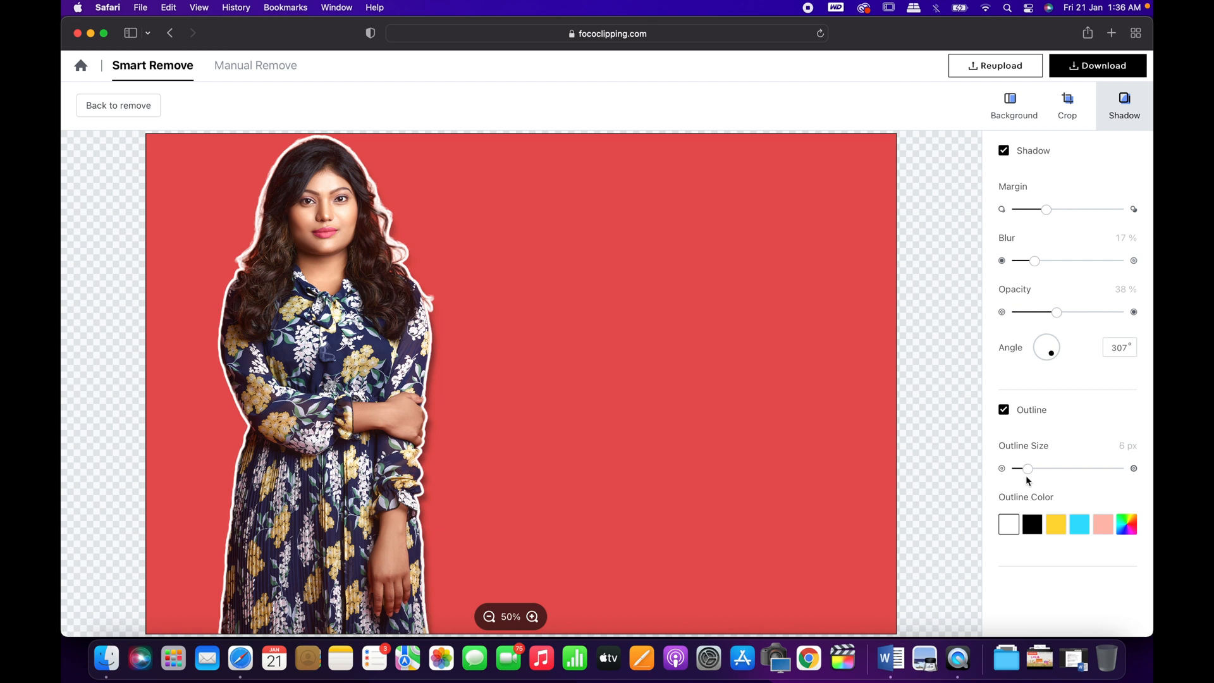
drag(1026, 469, 1030, 471)
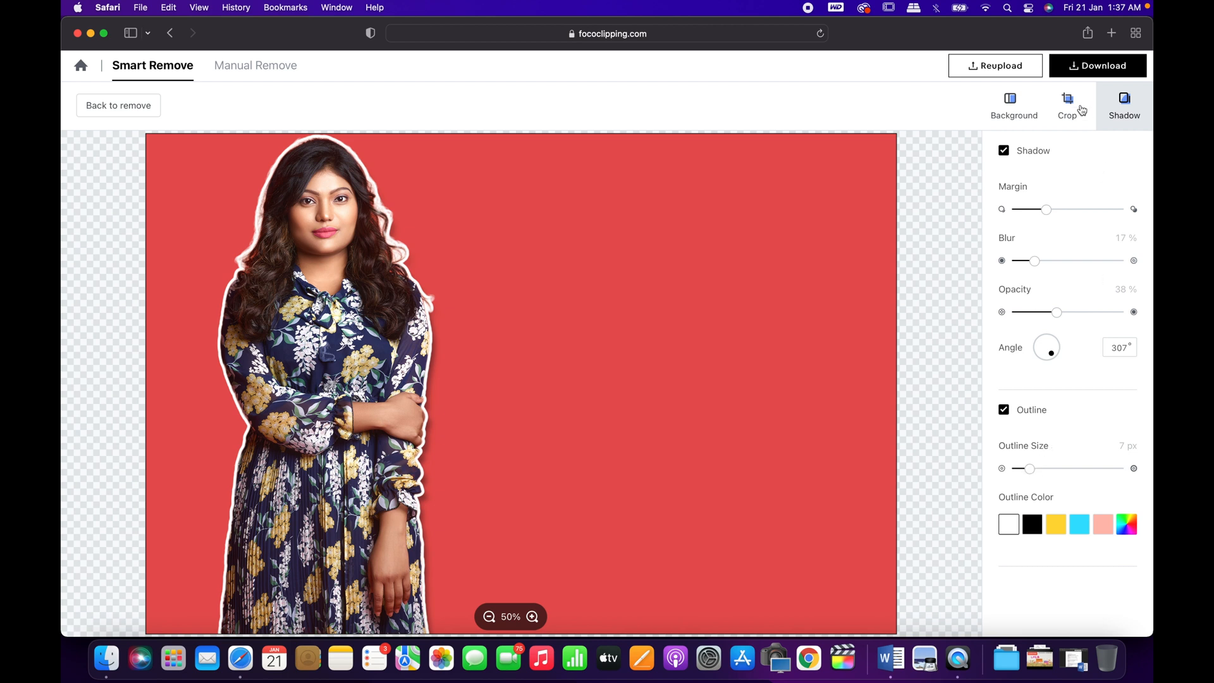
Download the cropped picture with shadow and outline as a PNG and open the downloaded file
click(1094, 65)
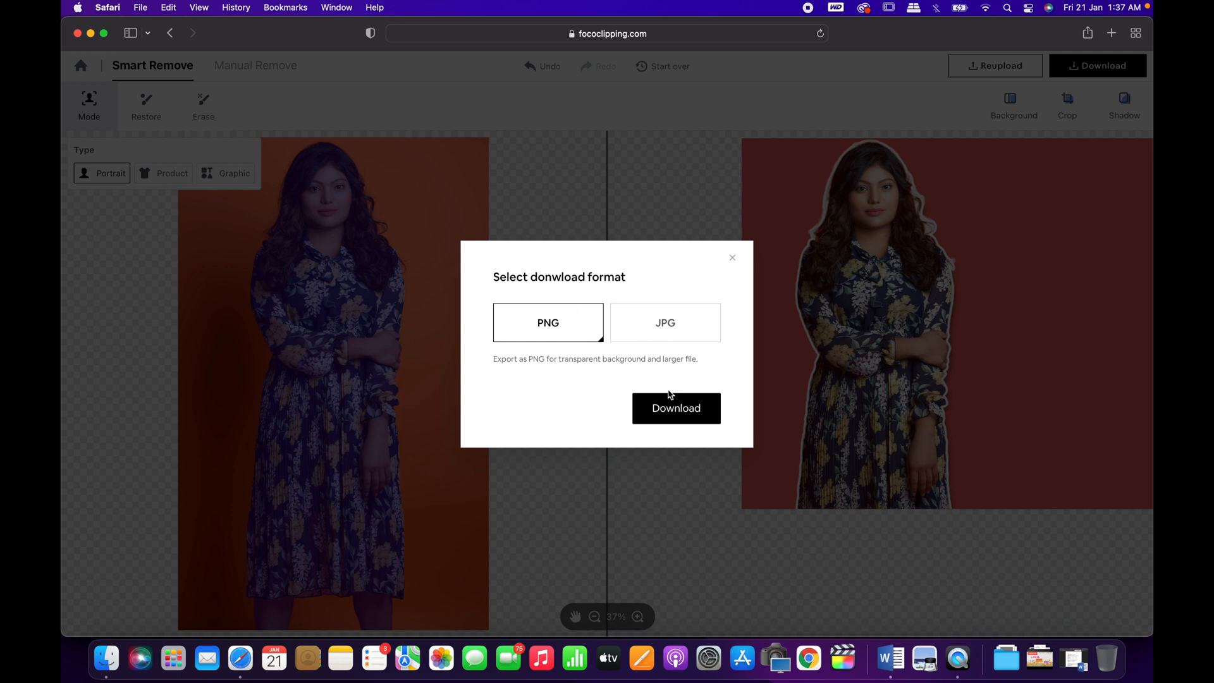
click(671, 409)
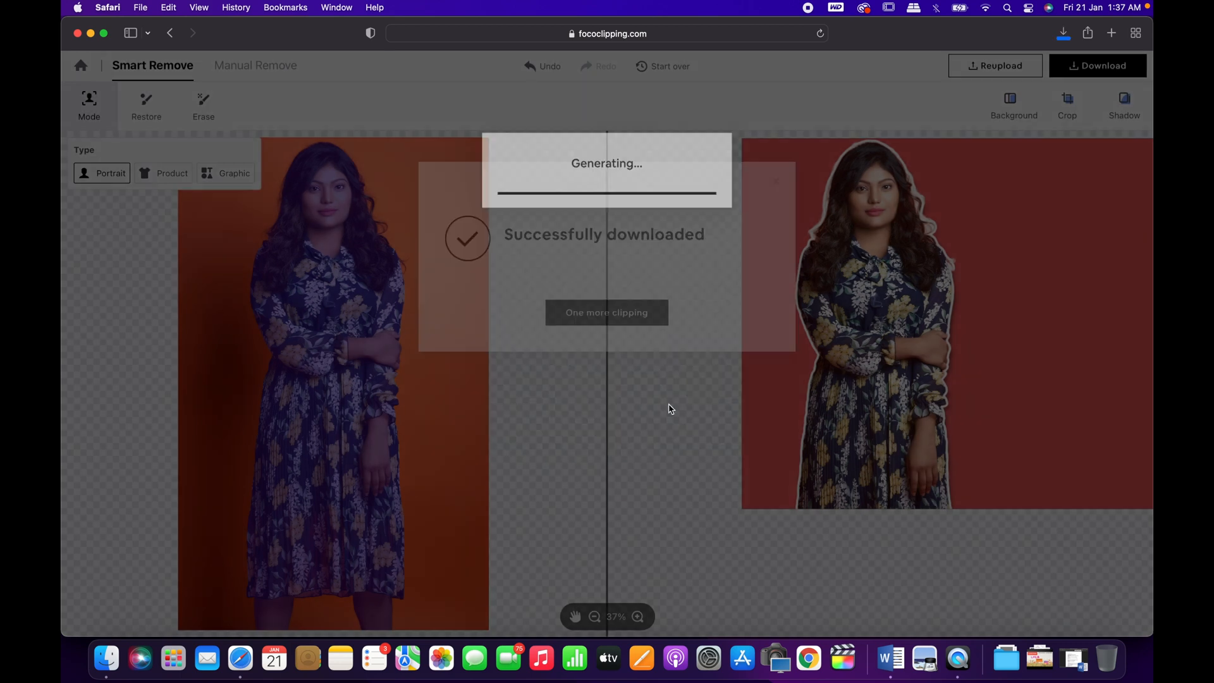
click(1061, 34)
double_click(1024, 99)
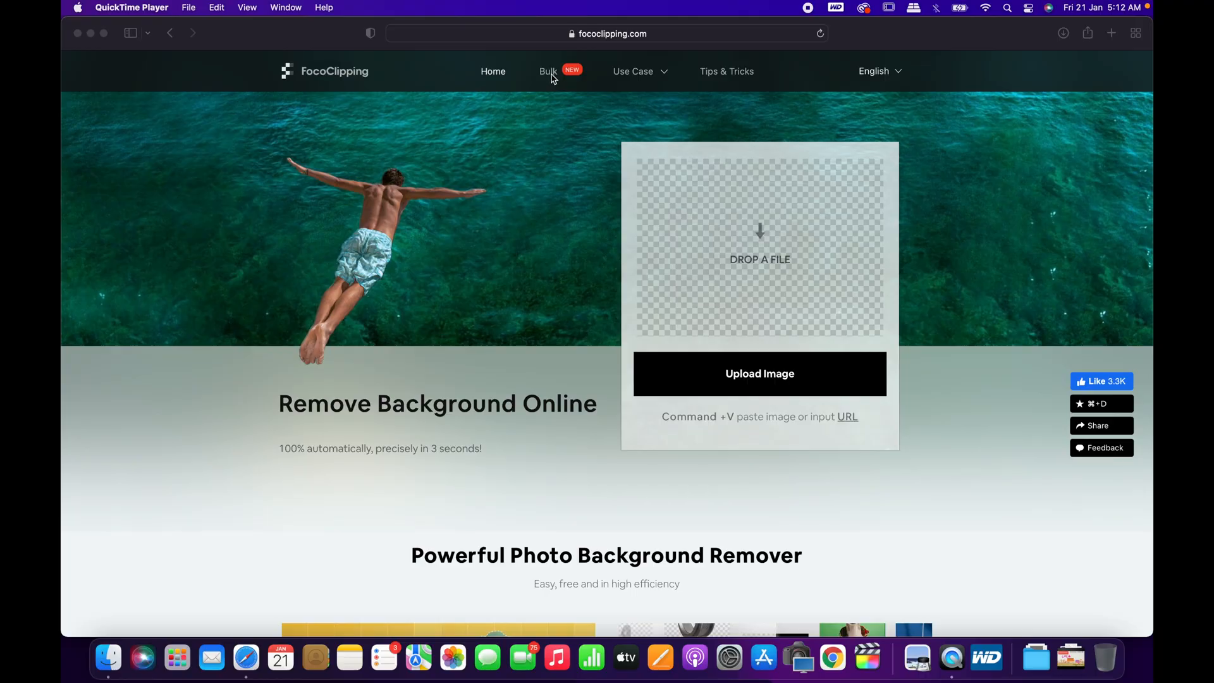
Open the Bulk Background Remover page
click(564, 77)
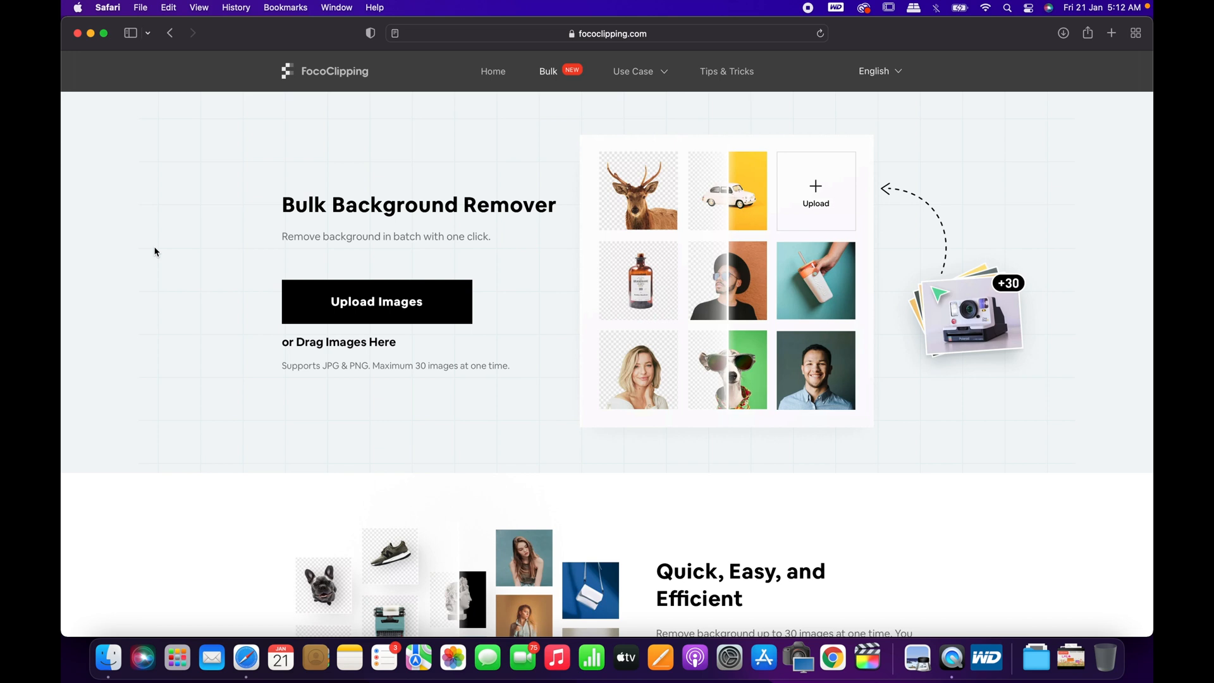
Upload all ten pictures from the photo edits folder and start the bulk background removal
click(392, 306)
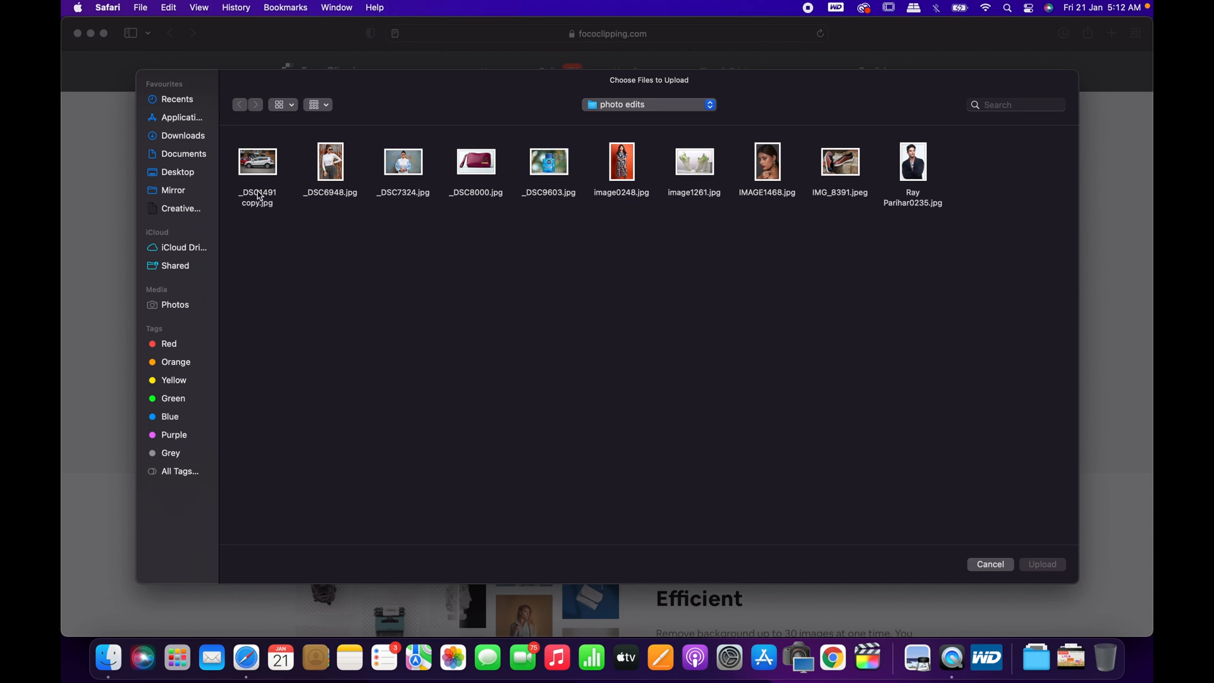
drag(229, 135, 952, 205)
click(1042, 564)
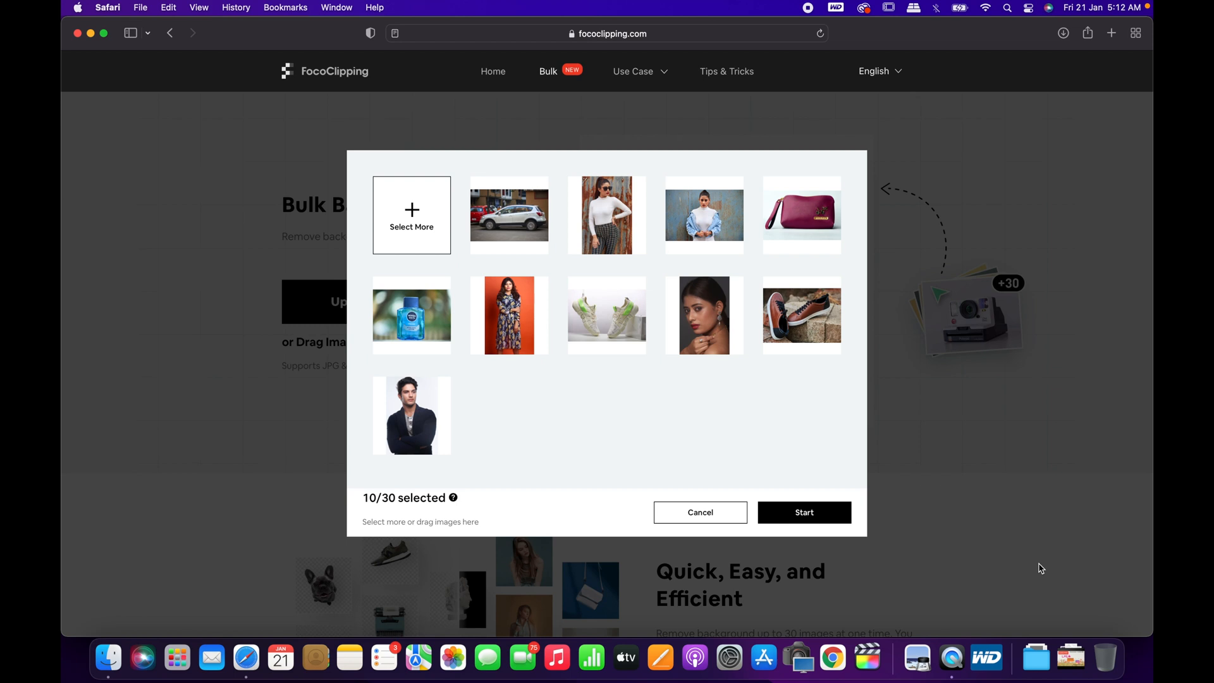
click(809, 516)
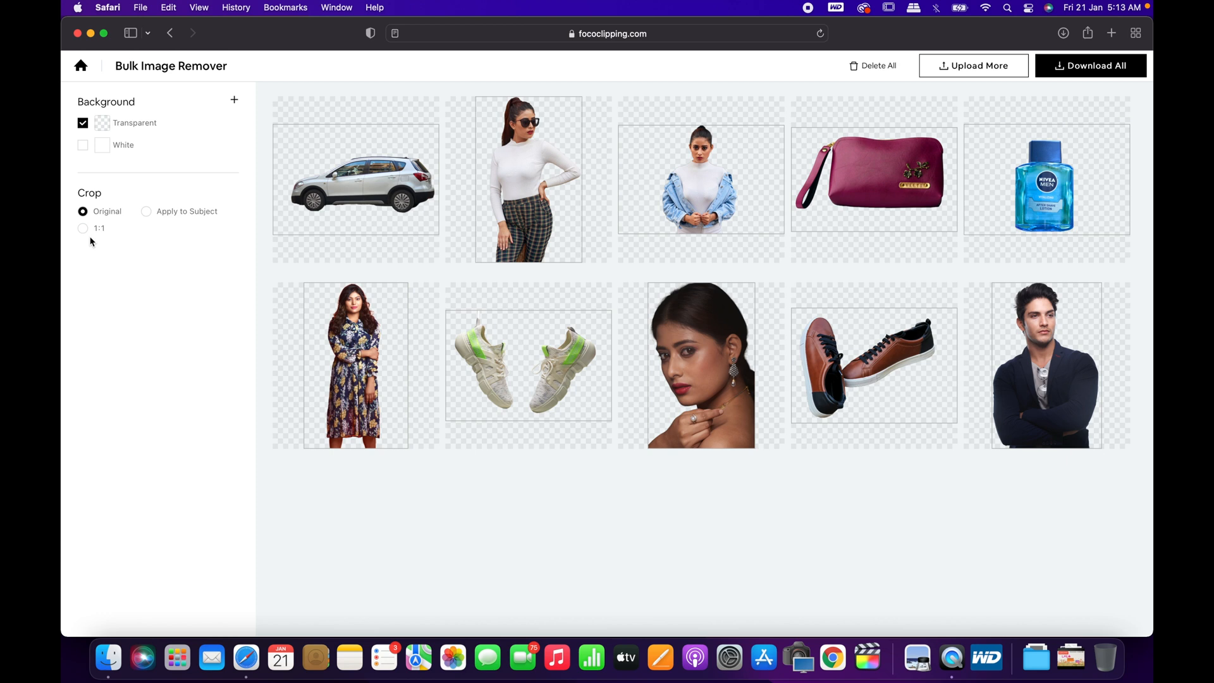
Try the white background on all pictures, turn it off again, and set the crop to 1:1
click(84, 152)
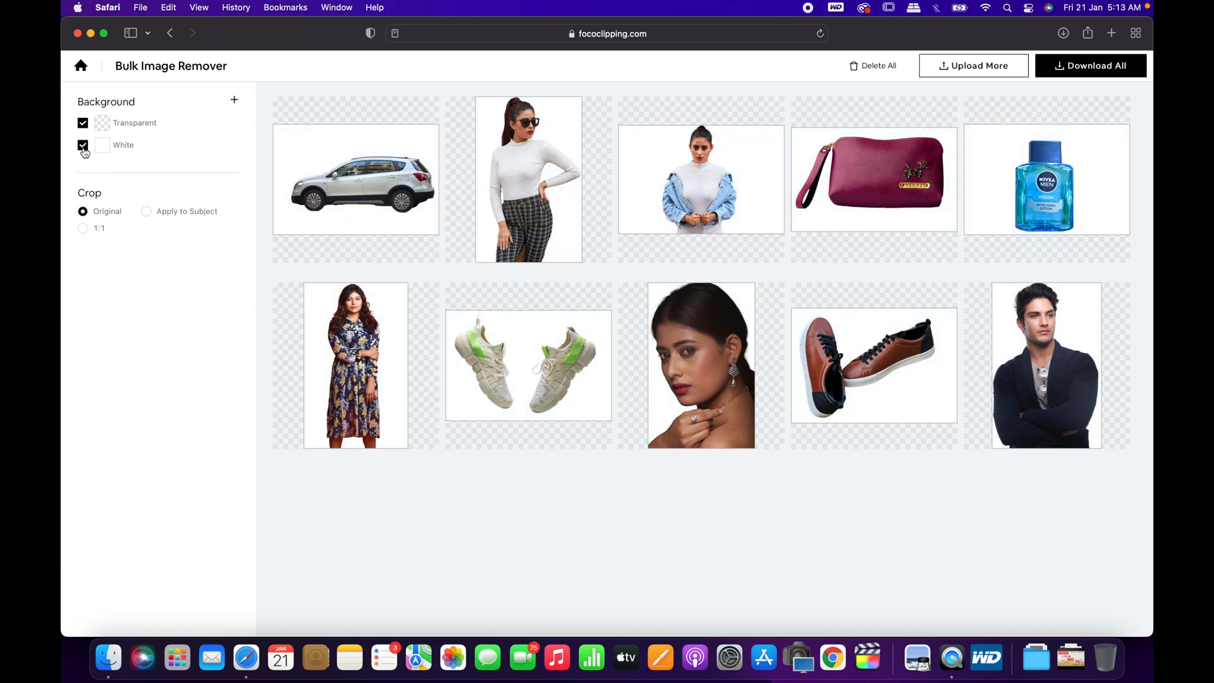
click(83, 146)
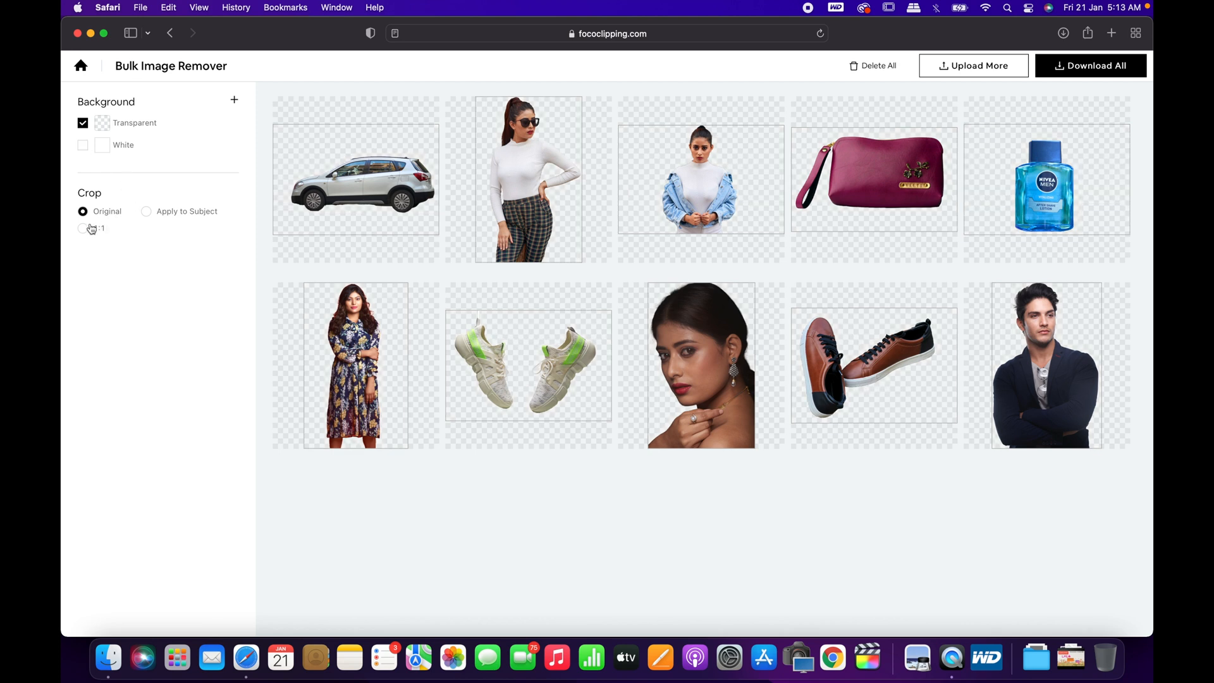
click(84, 229)
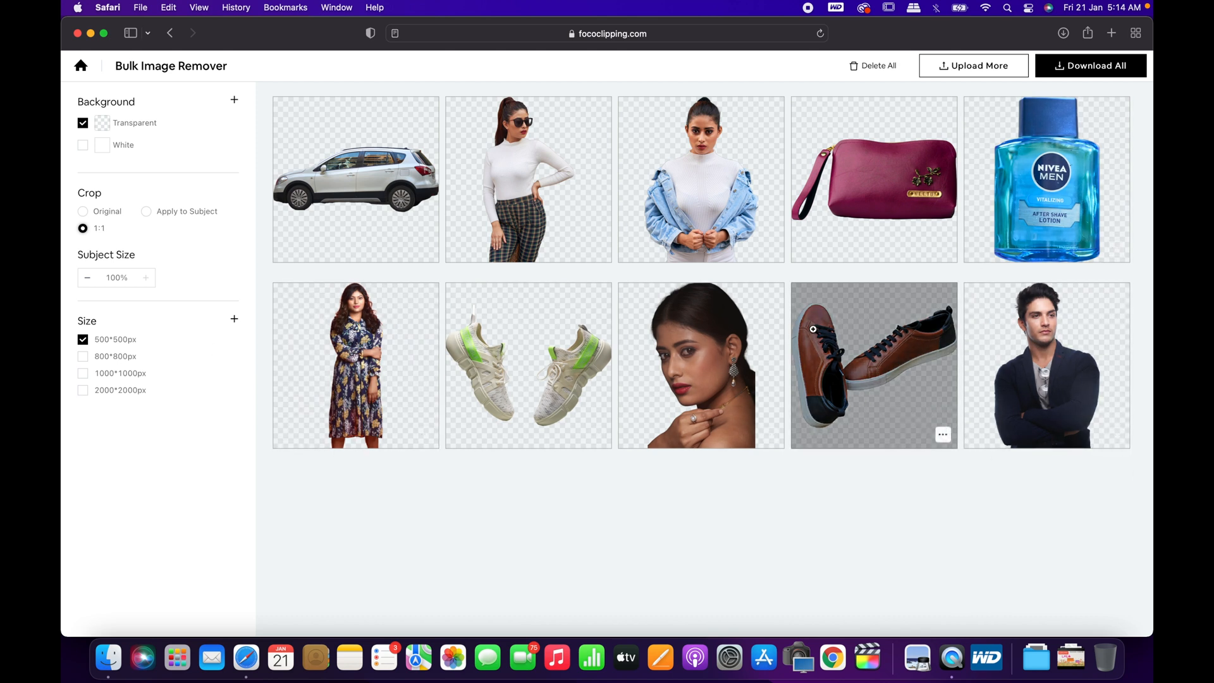
Add another background for all pictures and set it to the green gradient preset
click(234, 103)
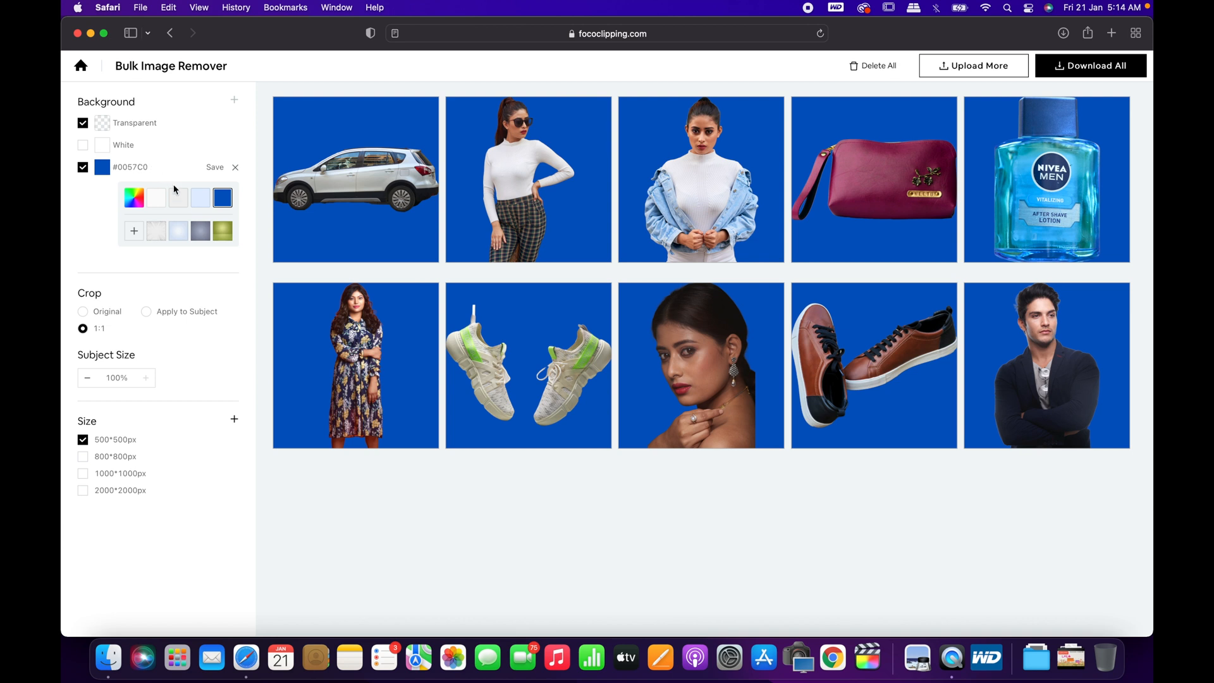
click(221, 232)
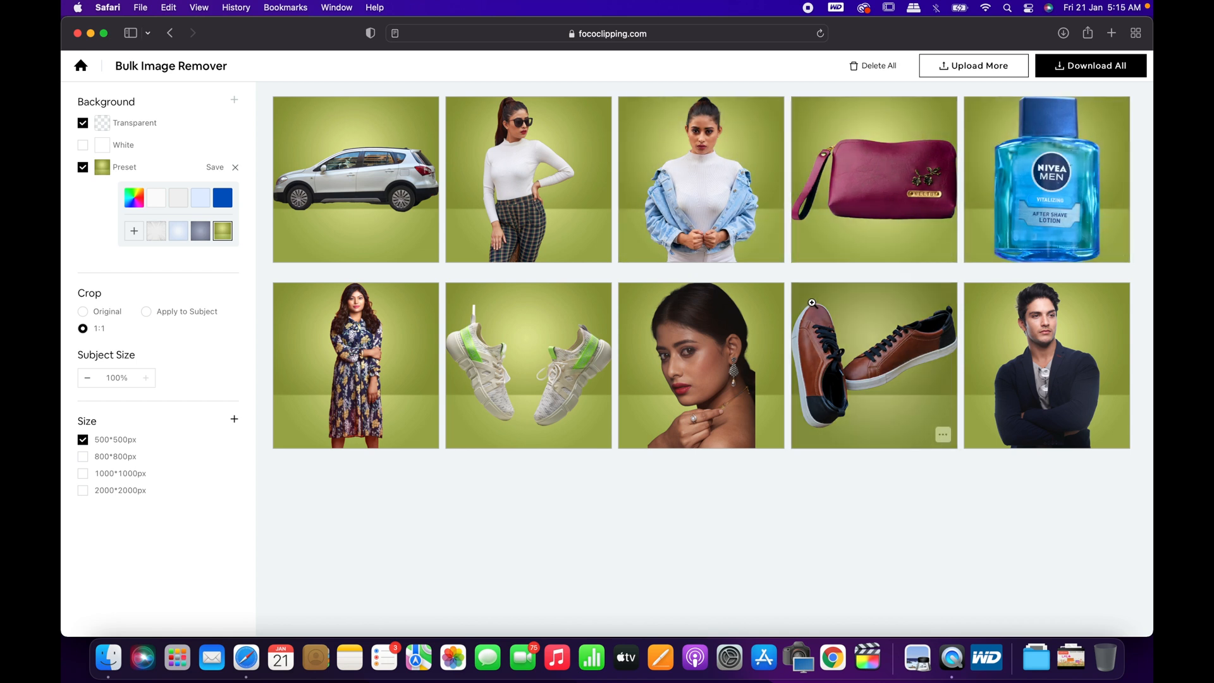
Open the white-and-green sneakers picture, view its cutout in the Smart Remove editor, and leave the editor without changes
click(556, 349)
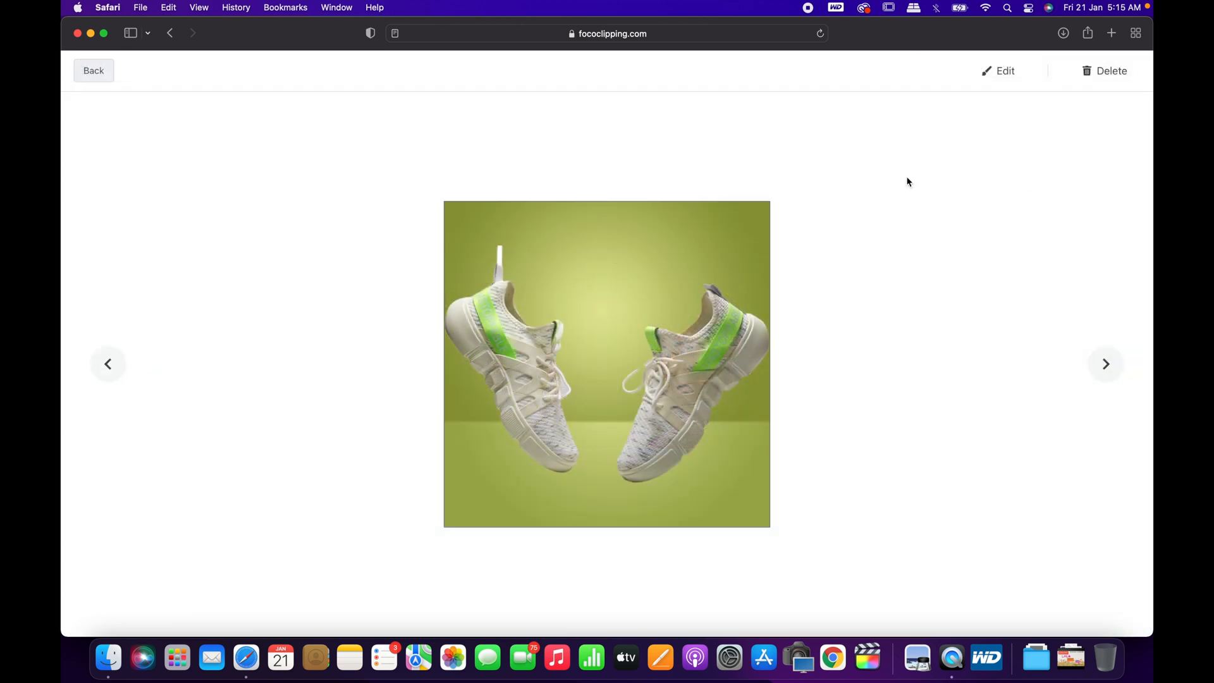
click(1001, 73)
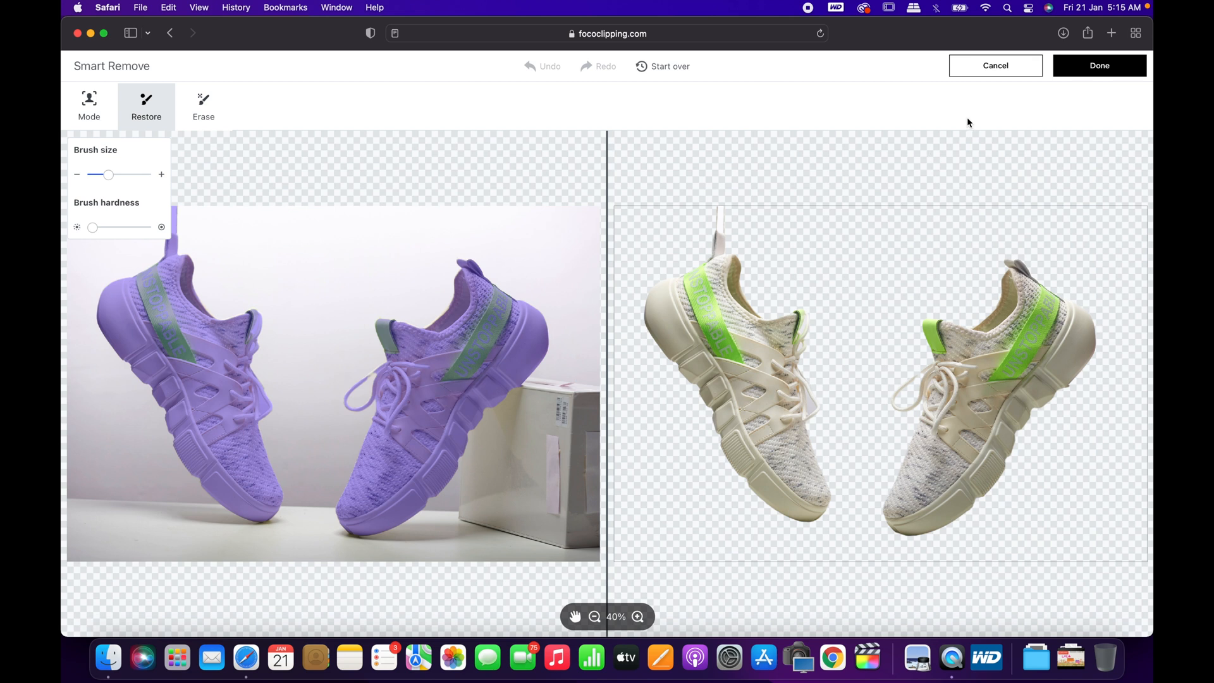
click(990, 70)
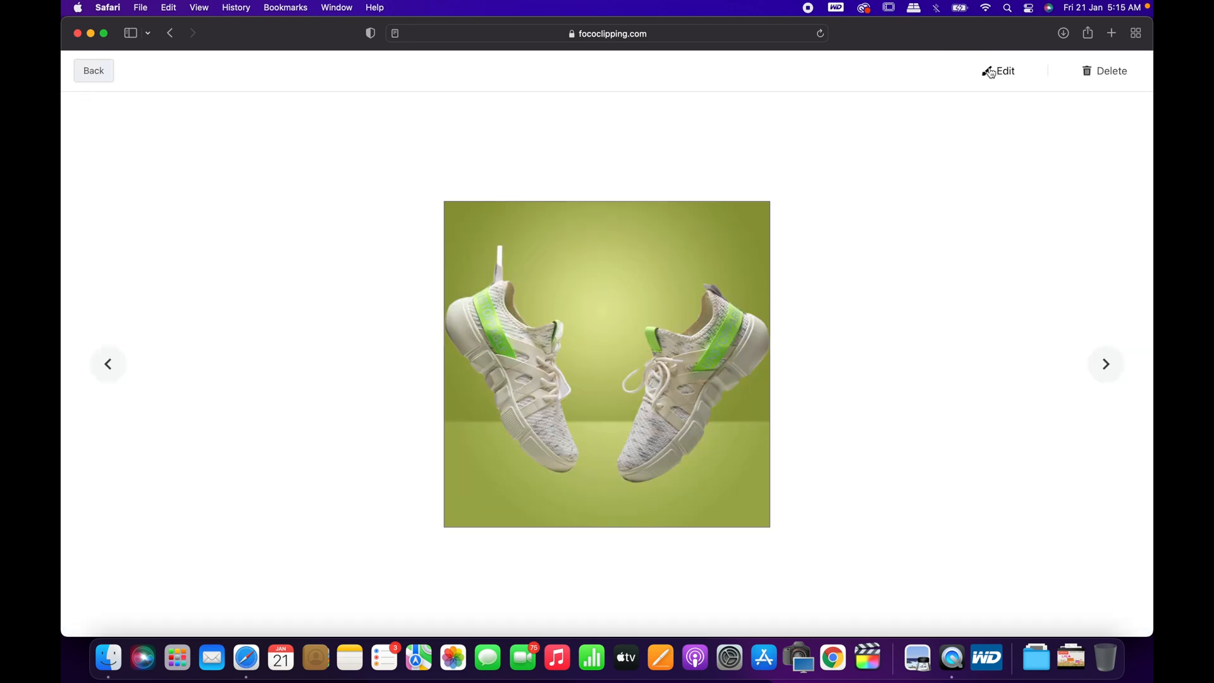
Browse the enlarged previews from the sneakers onward to the car and return to the overview of all pictures
click(1106, 365)
click(1106, 365)
click(1106, 365)
click(1103, 373)
click(1103, 373)
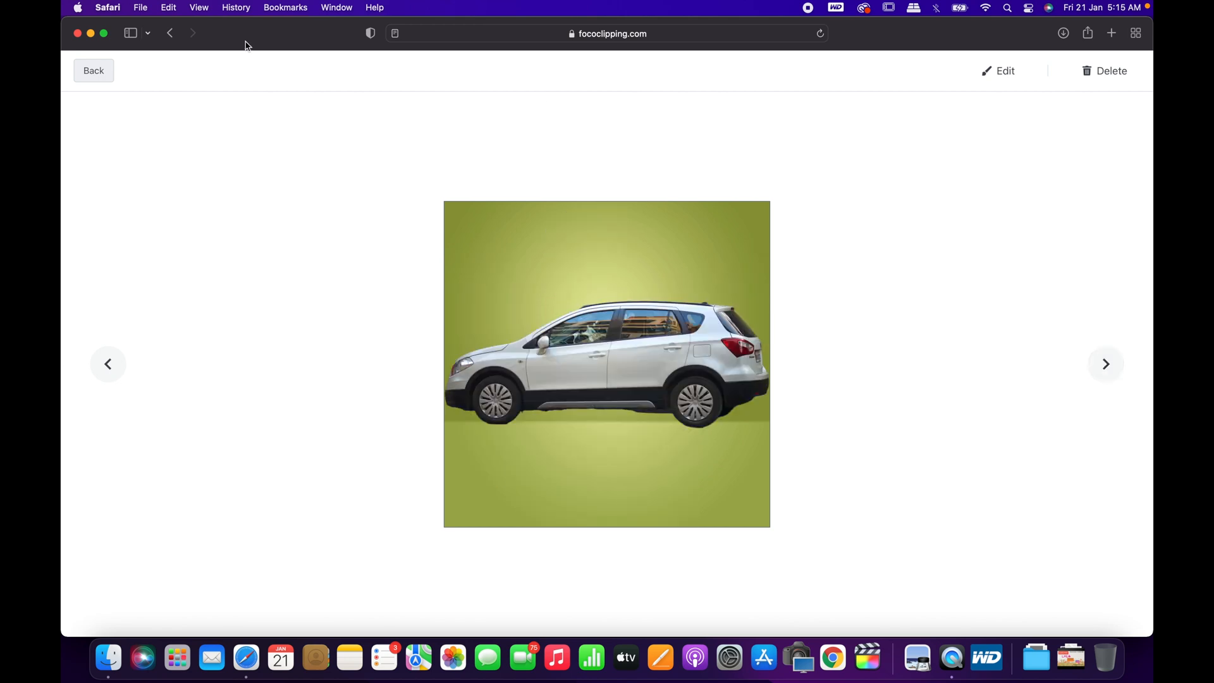
click(95, 72)
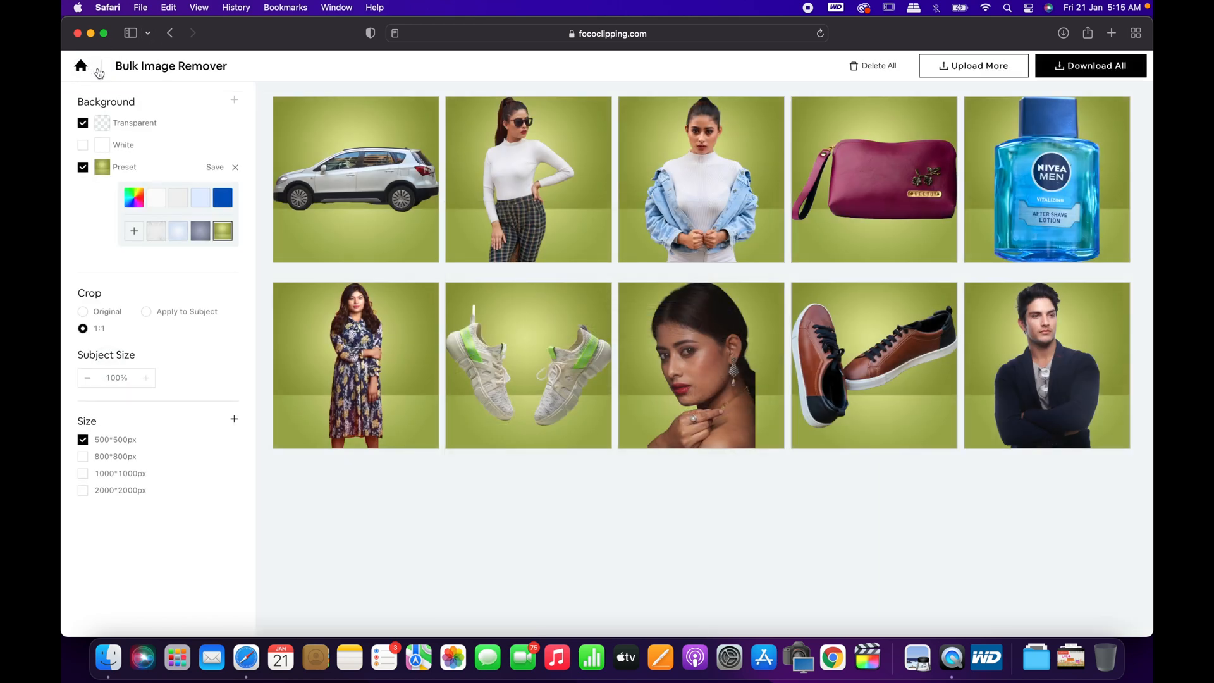
Try light grey, light blue #E2EEFF and the dark grey gradient as the added background, and choose the light burst-lines preset
click(183, 205)
click(200, 203)
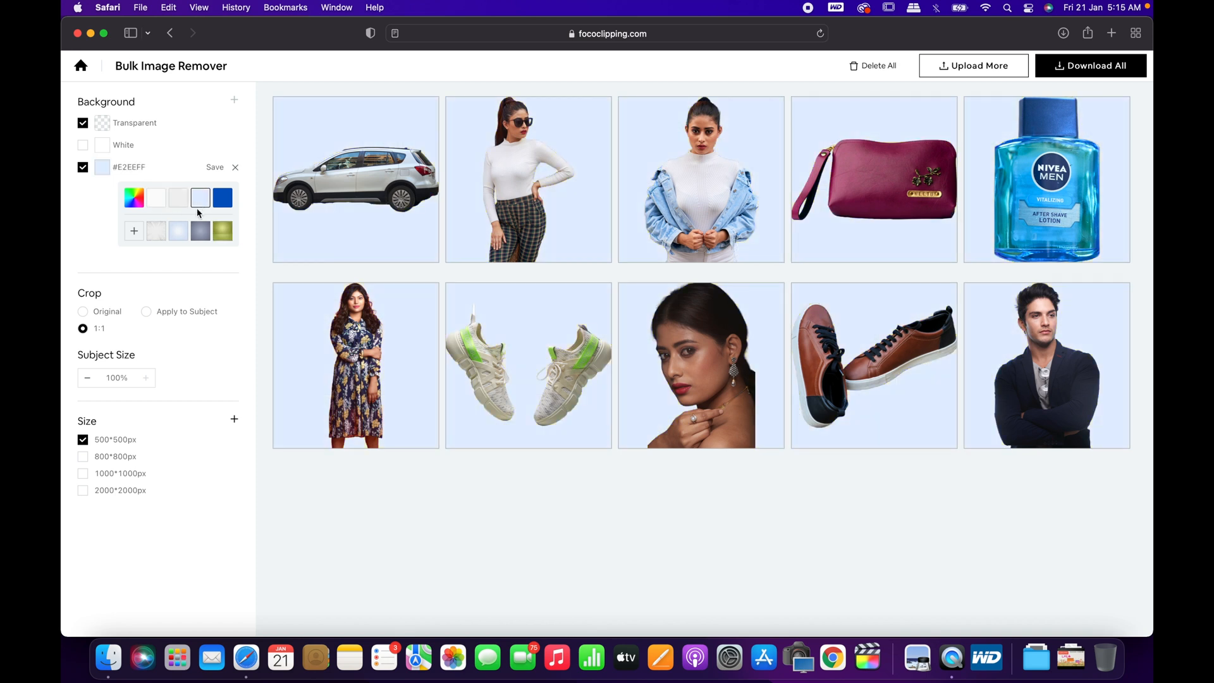
click(198, 232)
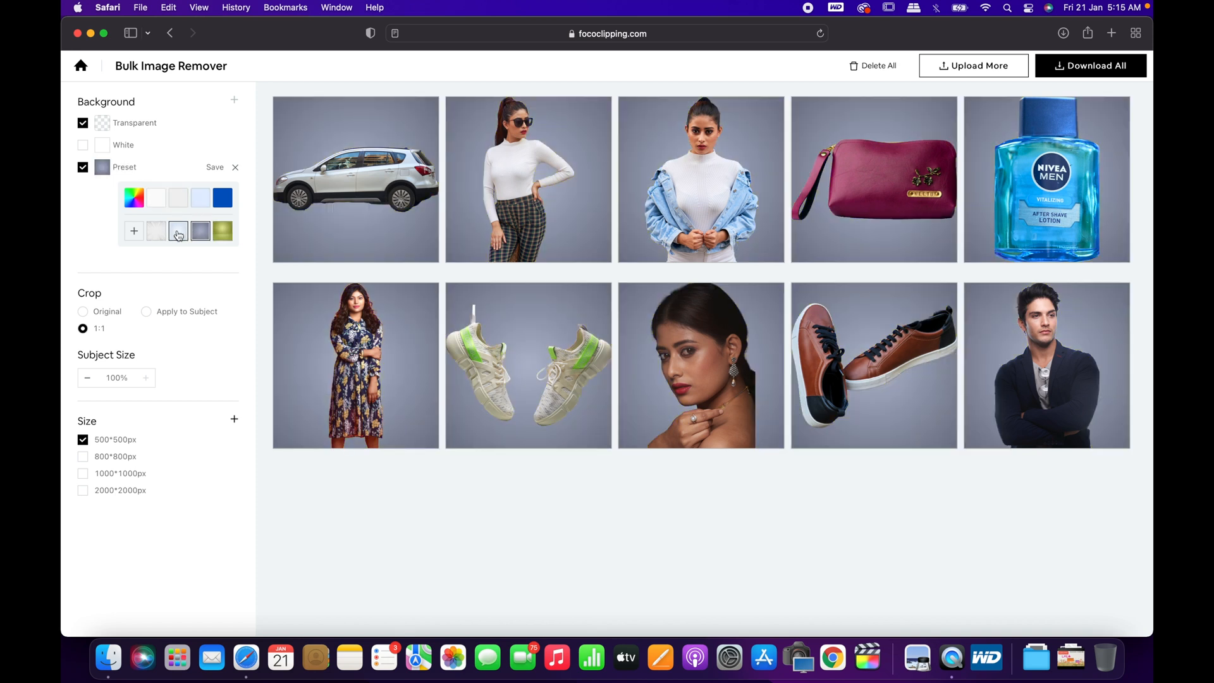
click(158, 233)
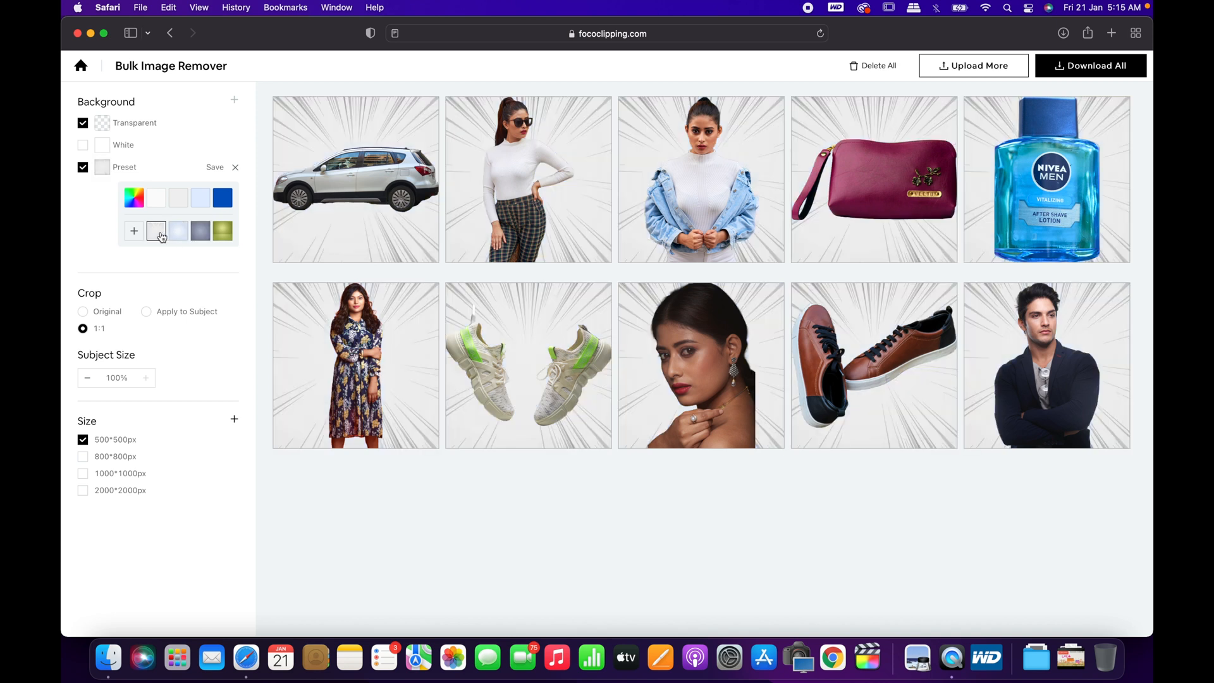